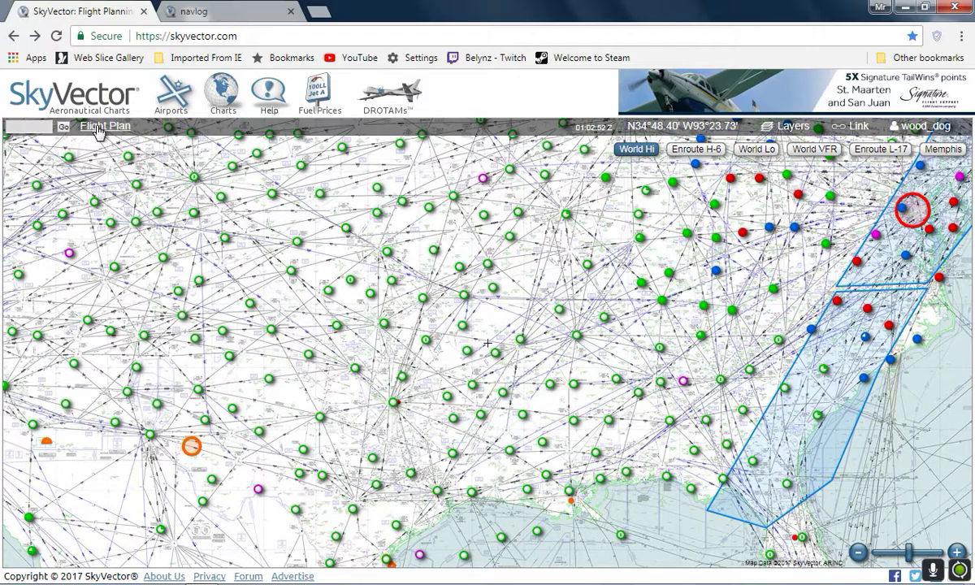
# Close the navlog tab and browse the airport directory to the Mississippi list under United States
pyautogui.click(290, 11)
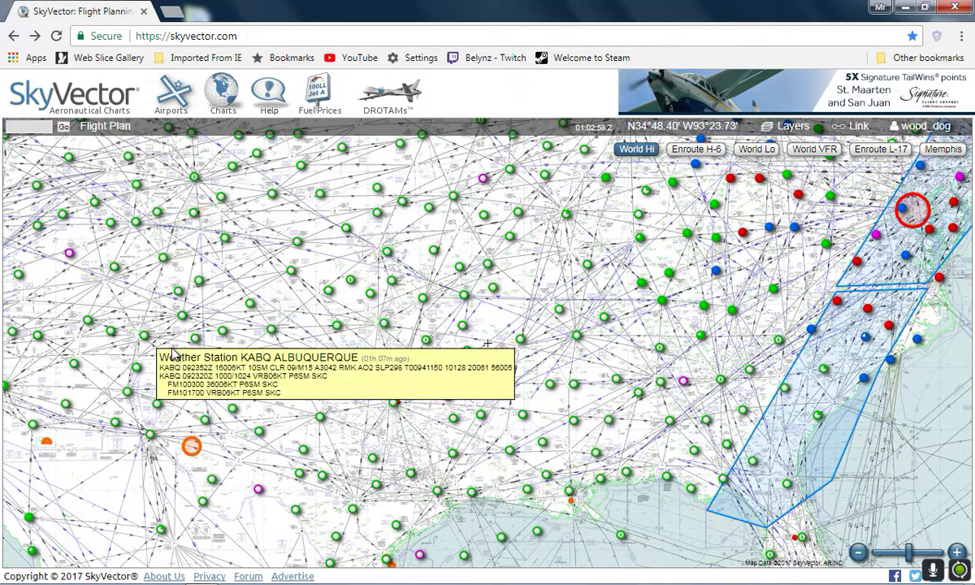
pyautogui.moveTo(379, 329)
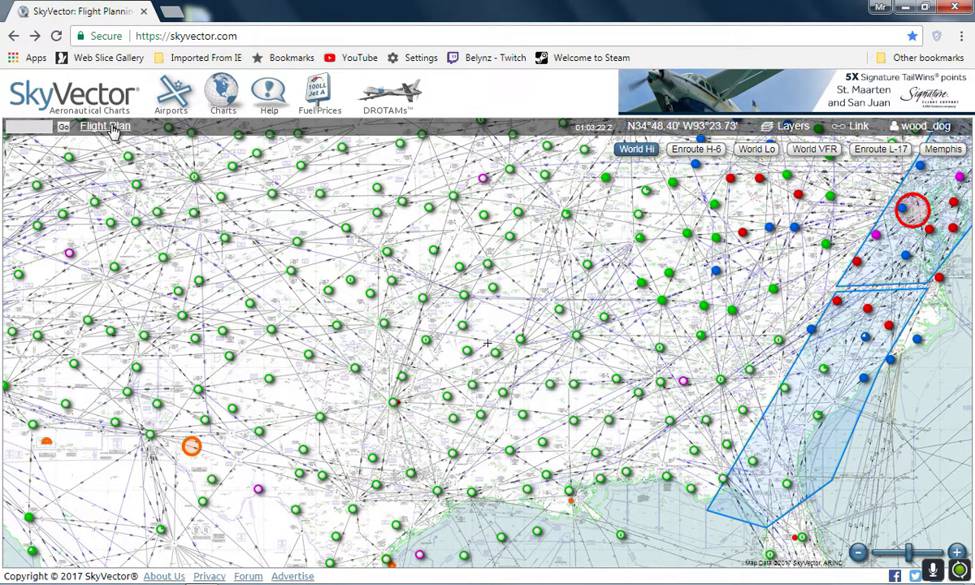
pyautogui.click(172, 104)
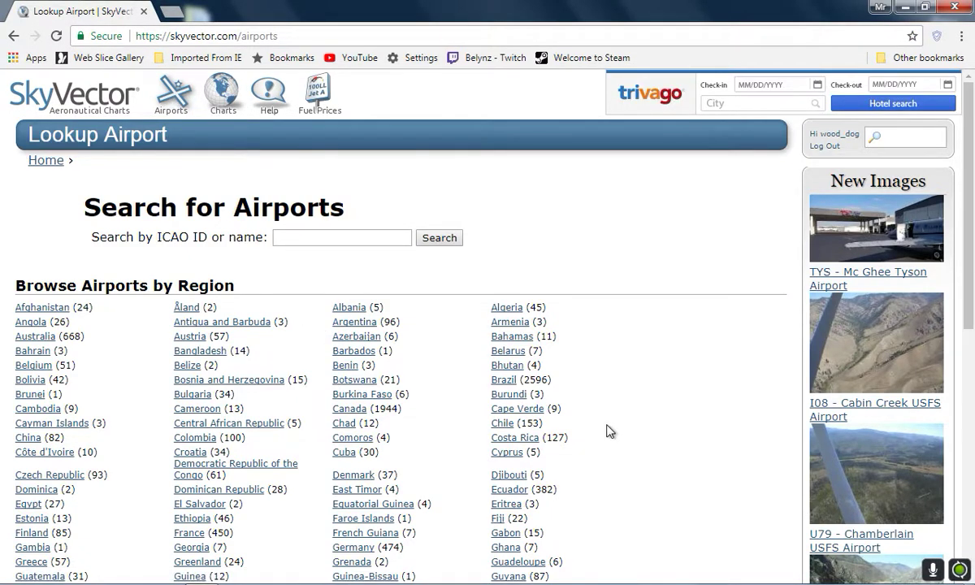
pyautogui.scroll(-8, 610, 431)
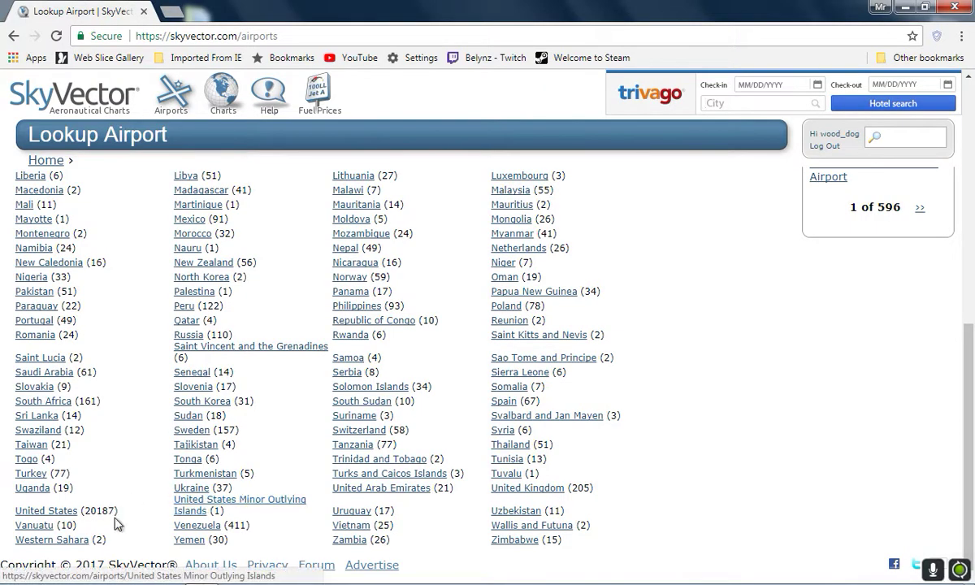
pyautogui.click(46, 513)
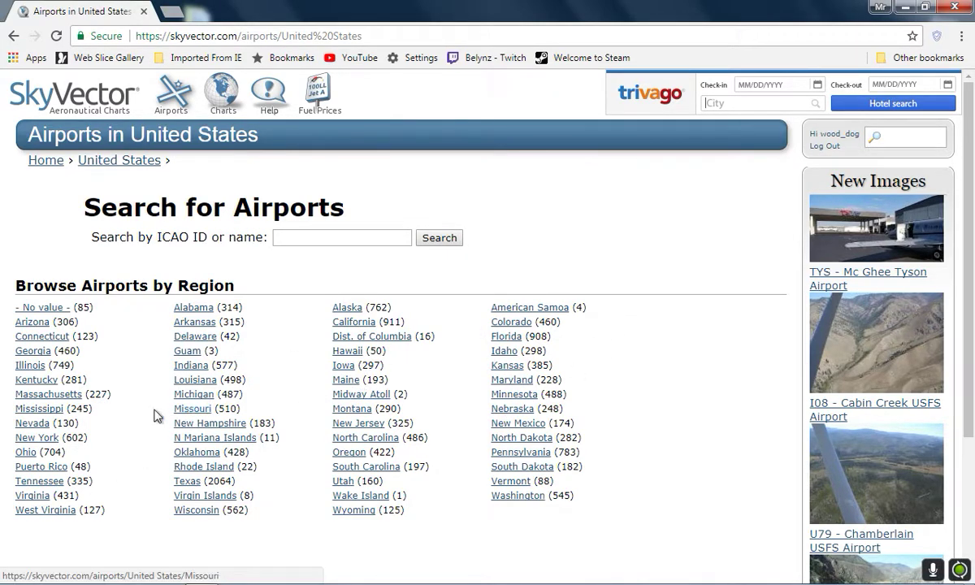
pyautogui.click(41, 411)
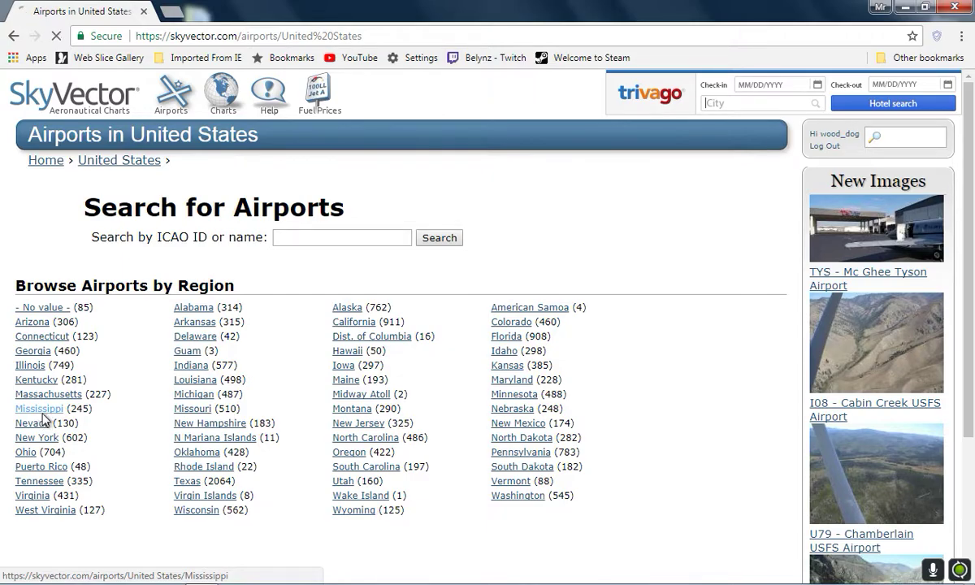
# Find Jackson-Medgar Wiley Evers International Airport (JAN) in the Mississippi list and open its page
pyautogui.scroll(-2, 210, 405)
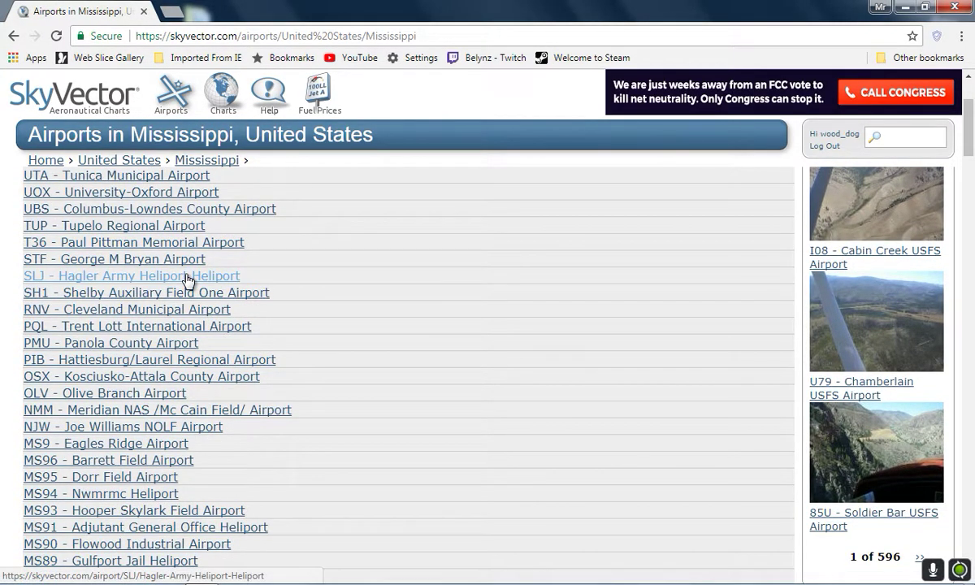
pyautogui.scroll(-3, 228, 375)
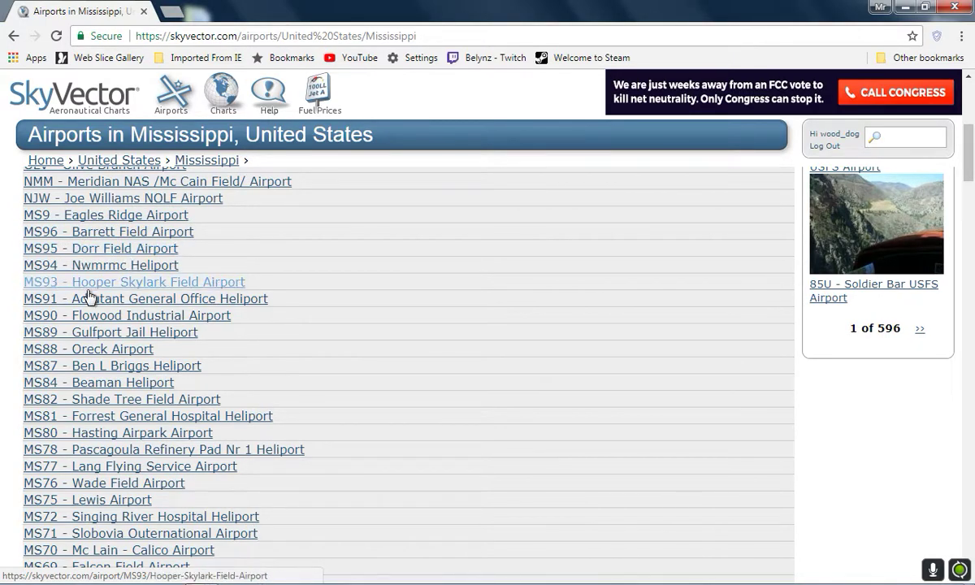
pyautogui.scroll(-3, 143, 348)
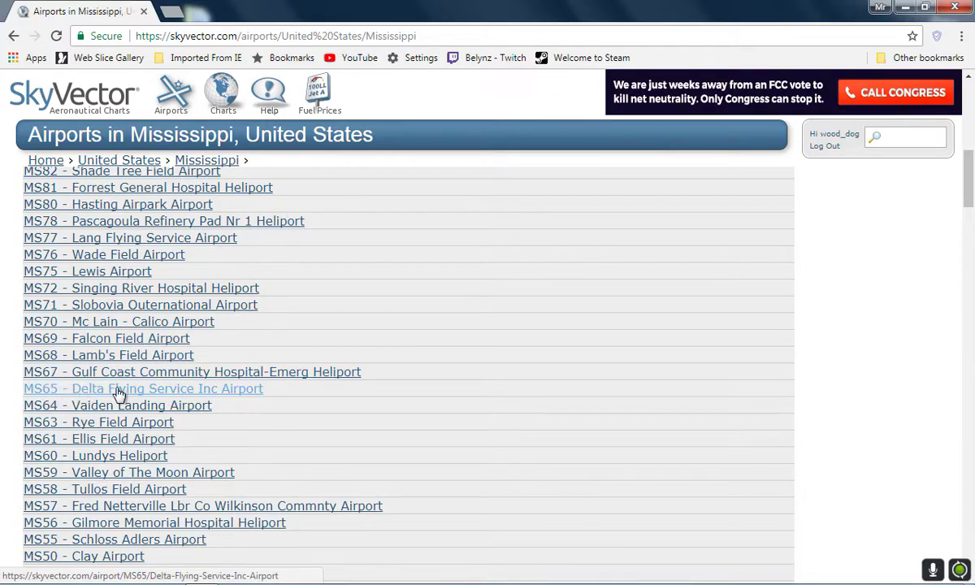
pyautogui.scroll(-3, 163, 403)
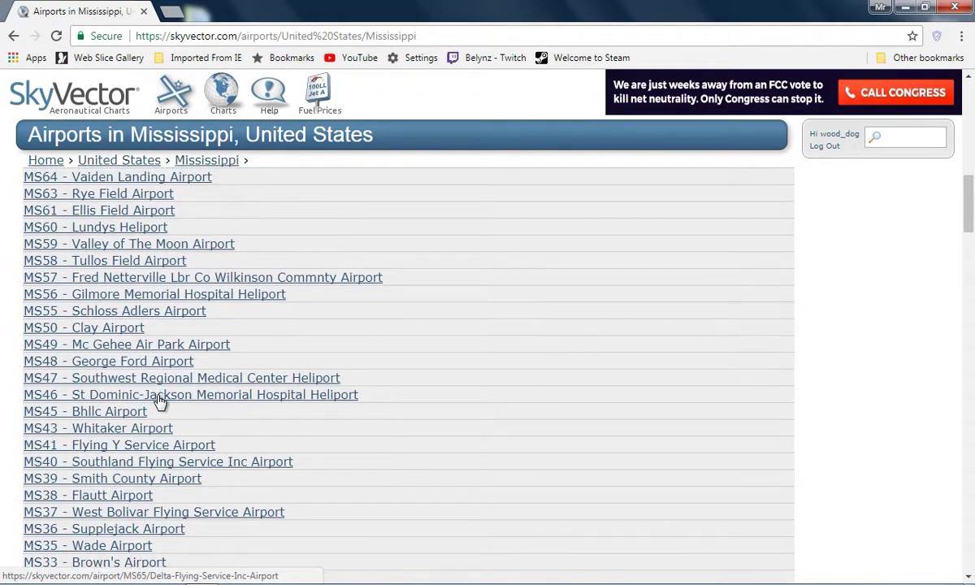
pyautogui.scroll(-5, 165, 385)
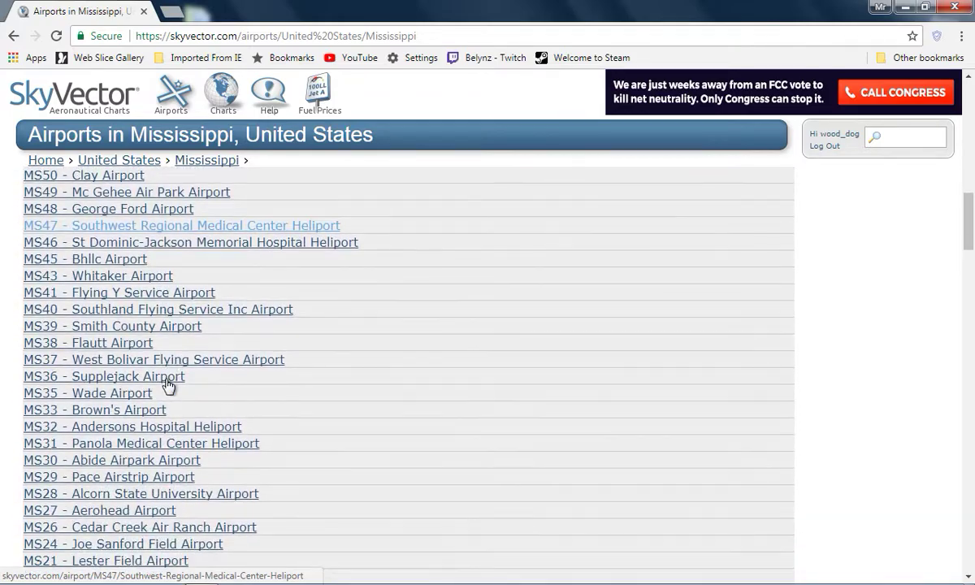
pyautogui.scroll(-3, 167, 384)
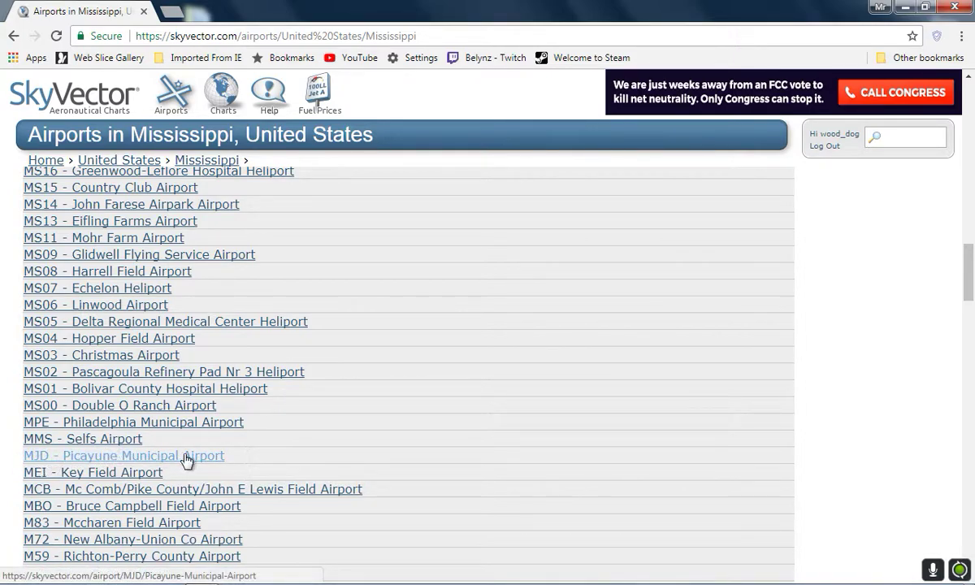
pyautogui.scroll(-3, 187, 456)
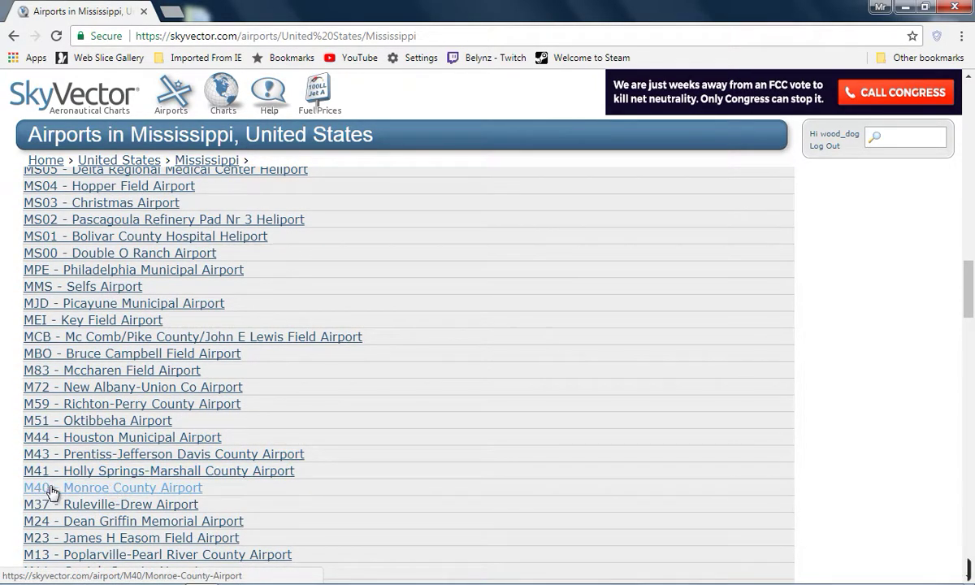
pyautogui.scroll(-5, 49, 492)
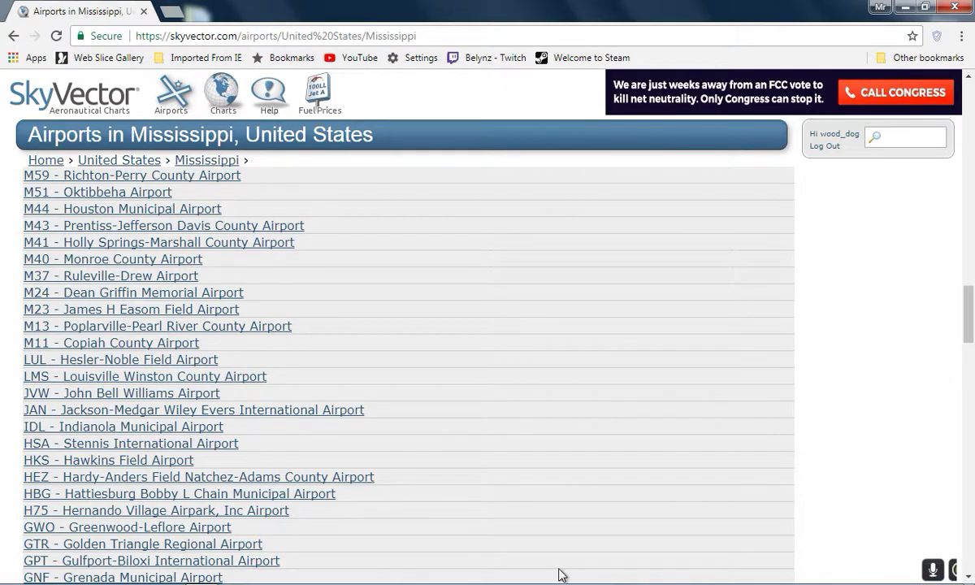
pyautogui.click(71, 409)
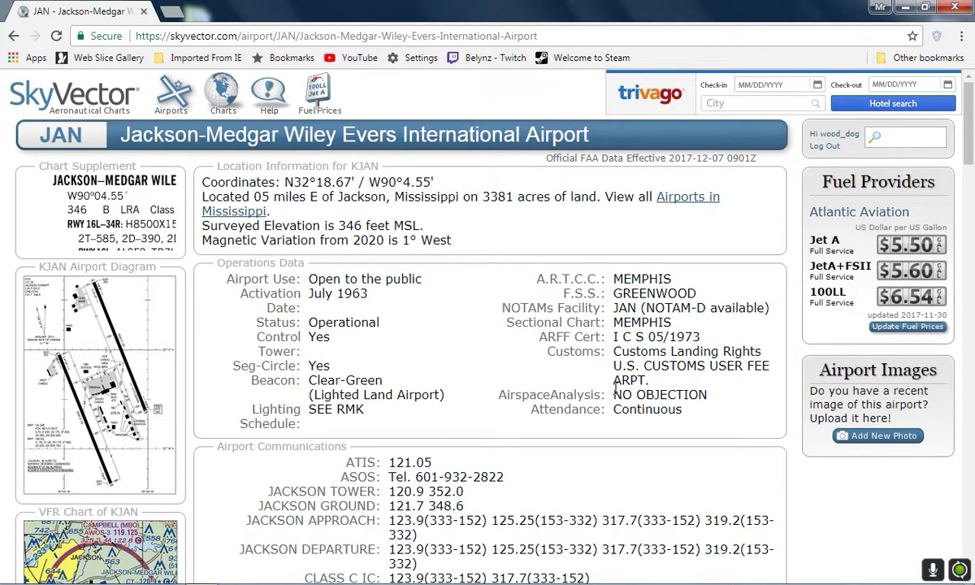
# Review the airport's communications, navigation aids, runway data, services, remarks, procedure charts and nearby airports
pyautogui.scroll(-3, 537, 404)
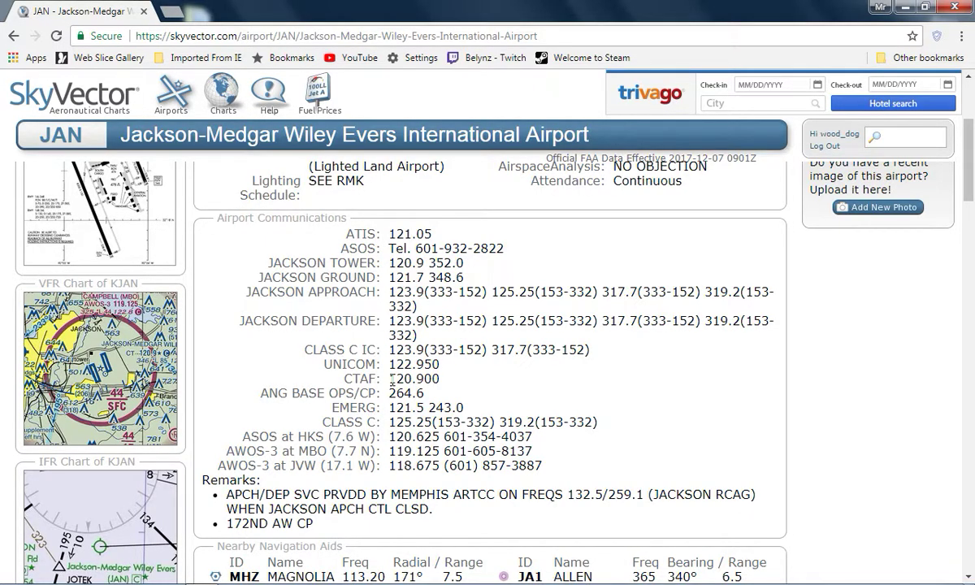
pyautogui.scroll(-1, 423, 380)
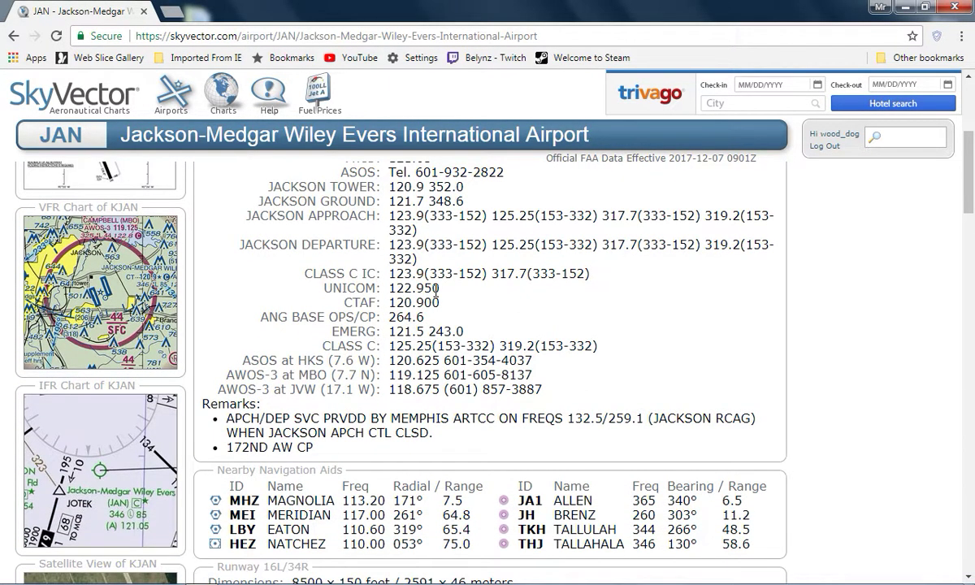
pyautogui.scroll(-2, 515, 367)
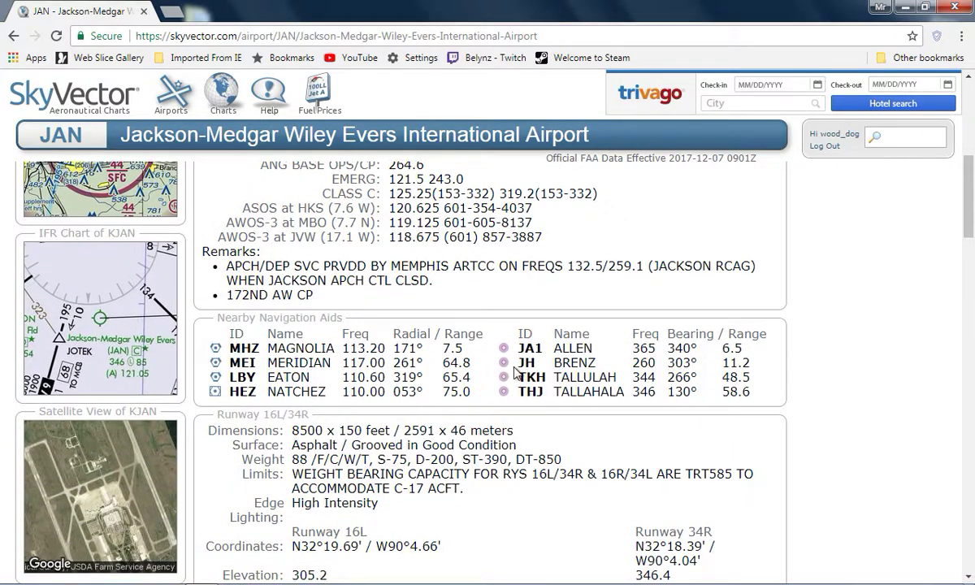
pyautogui.scroll(-2, 335, 441)
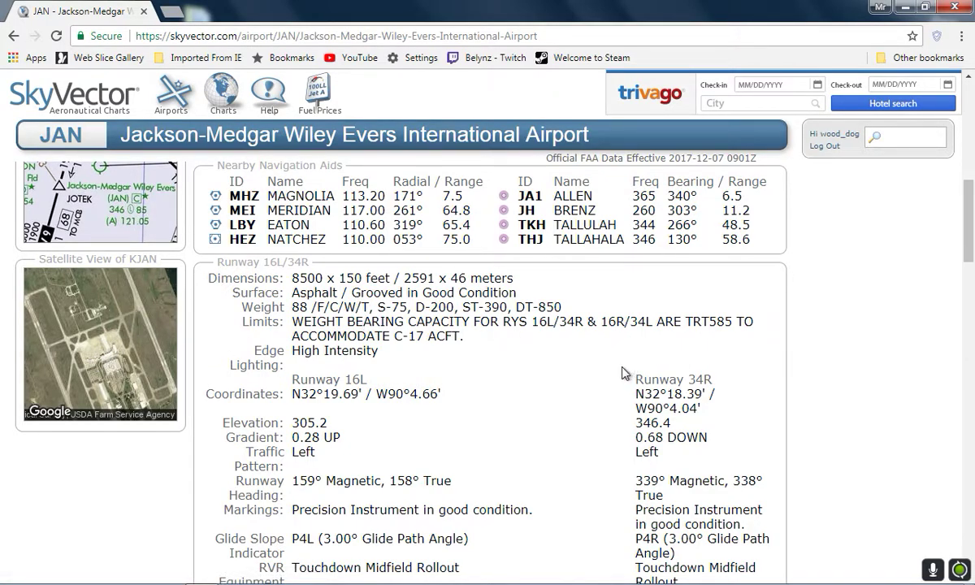
pyautogui.scroll(-3, 559, 370)
pyautogui.scroll(-2, 621, 375)
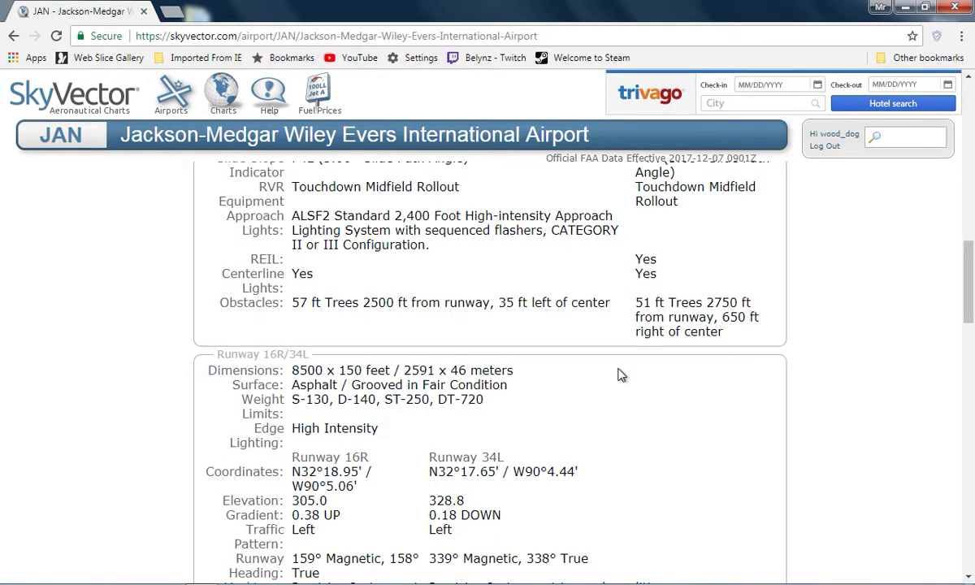
pyautogui.scroll(-10, 621, 374)
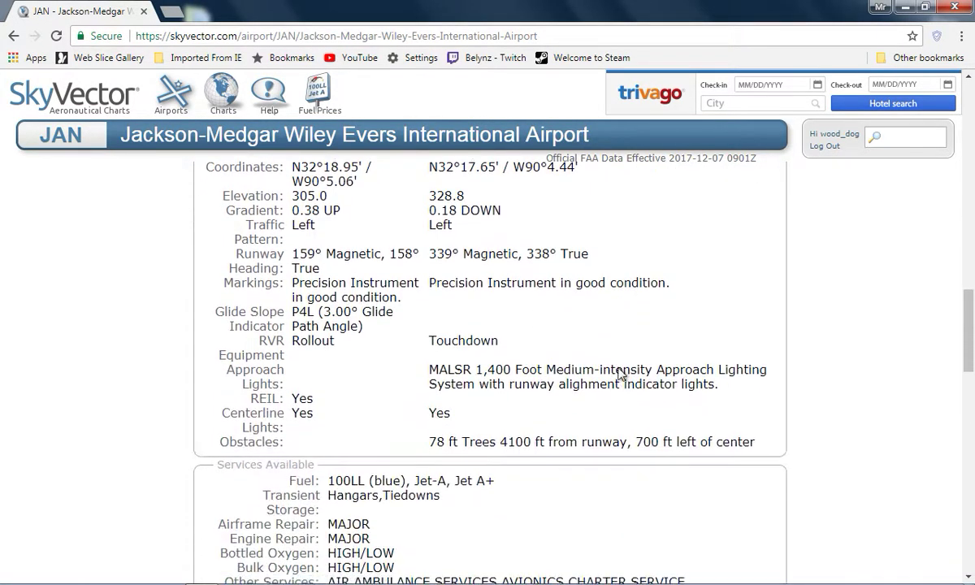
pyautogui.scroll(-6, 622, 374)
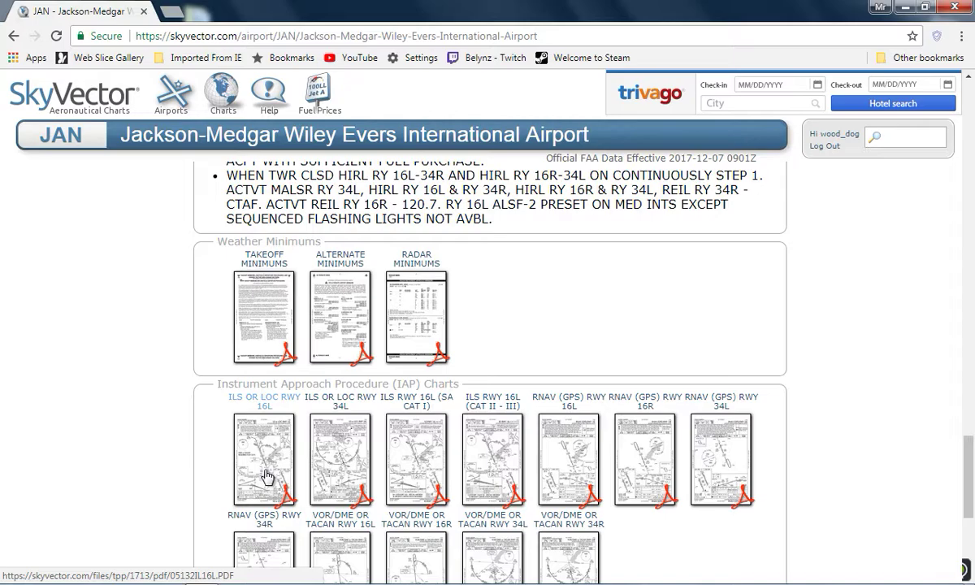
pyautogui.scroll(-5, 578, 394)
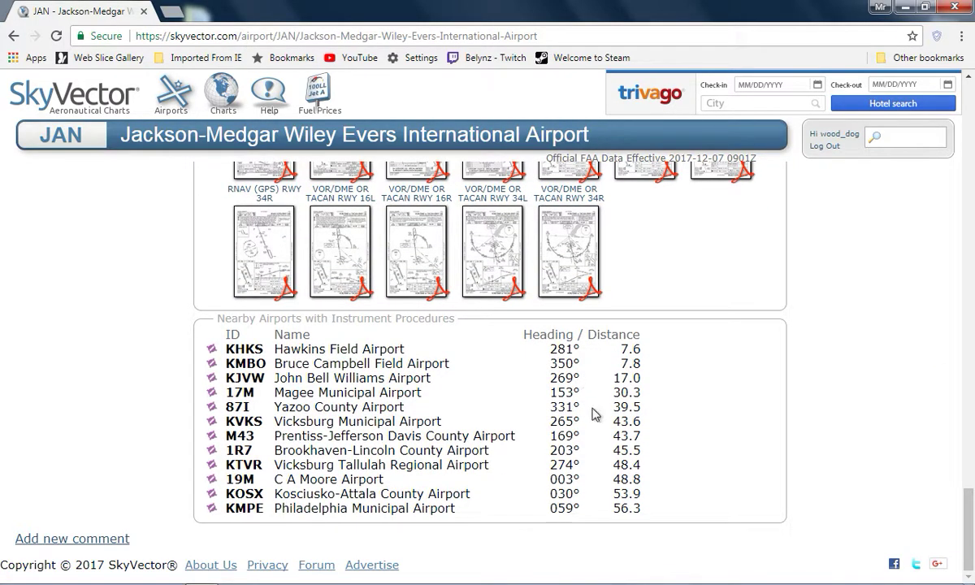
pyautogui.scroll(10, 709, 463)
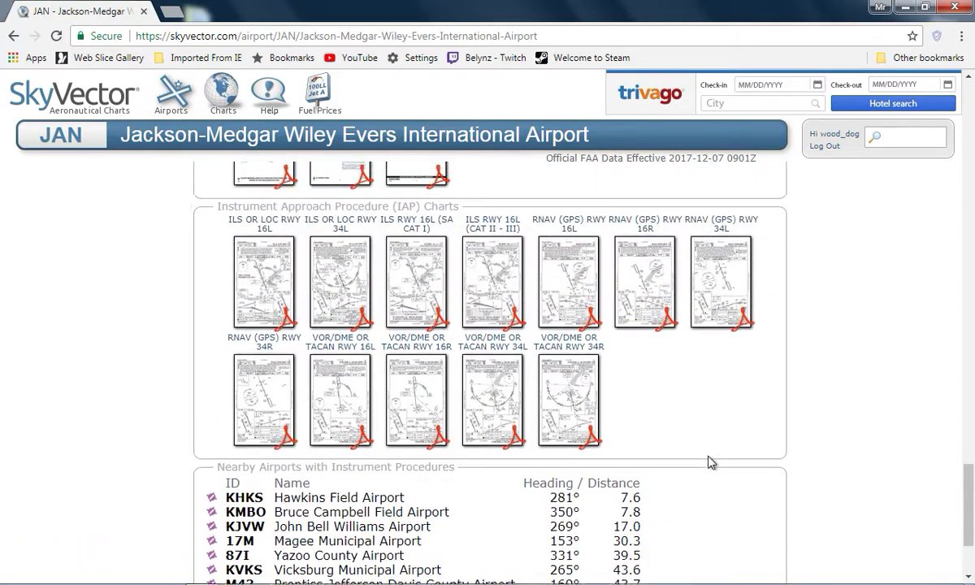
pyautogui.scroll(10, 709, 456)
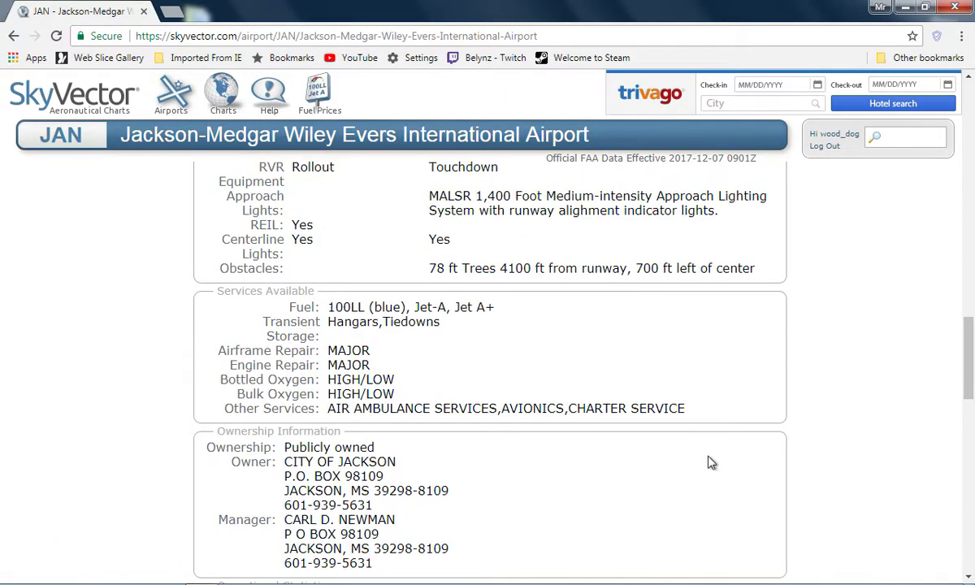
pyautogui.scroll(8, 709, 458)
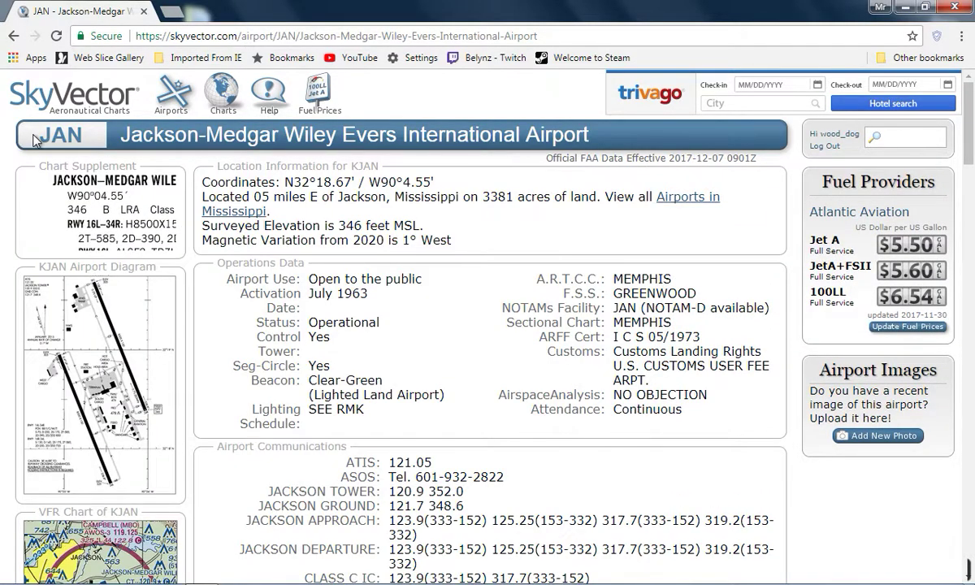
# Preview the airport's enlarged Chart Supplement entry and read through it to the end
pyautogui.moveTo(122, 236)
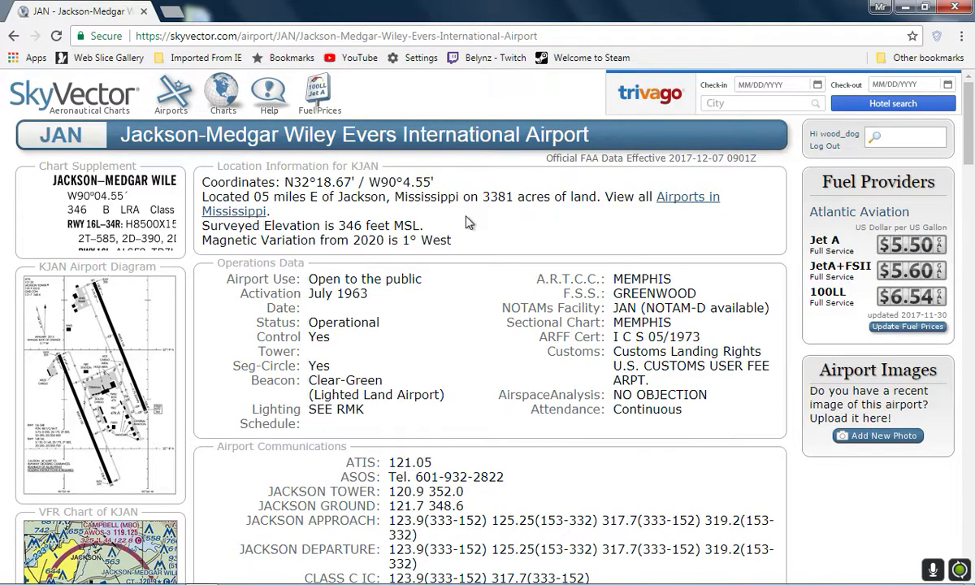
pyautogui.moveTo(97, 212)
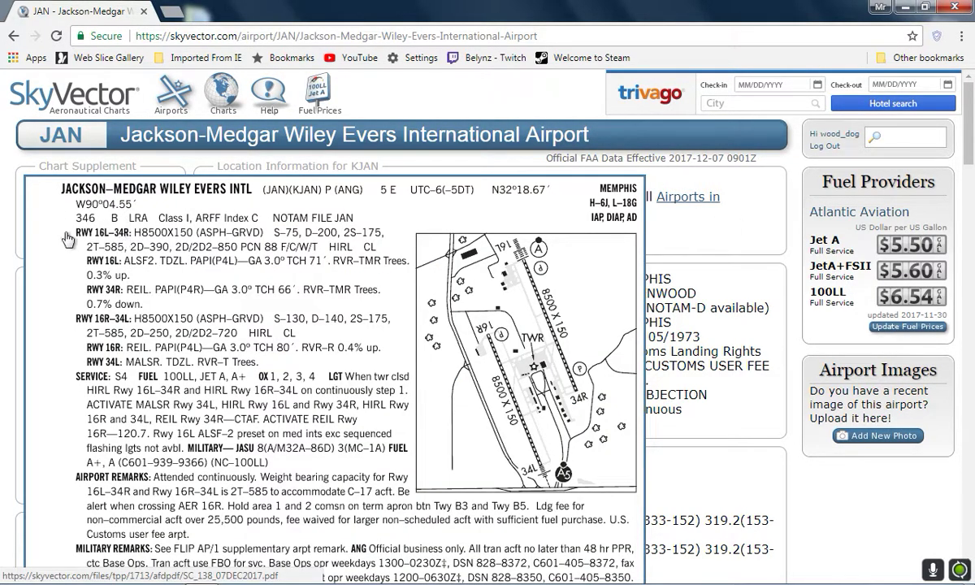
pyautogui.scroll(-5, 315, 362)
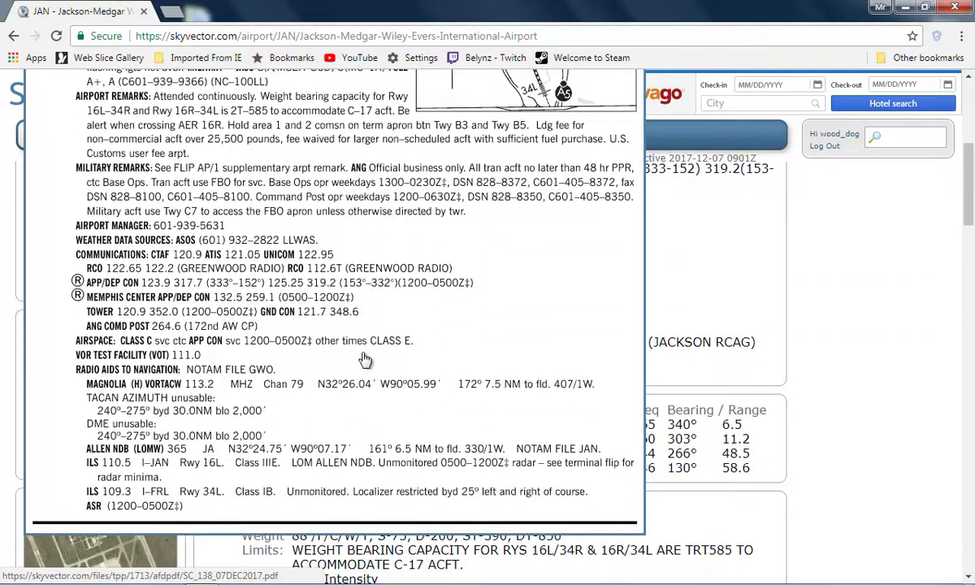
pyautogui.scroll(5, 364, 360)
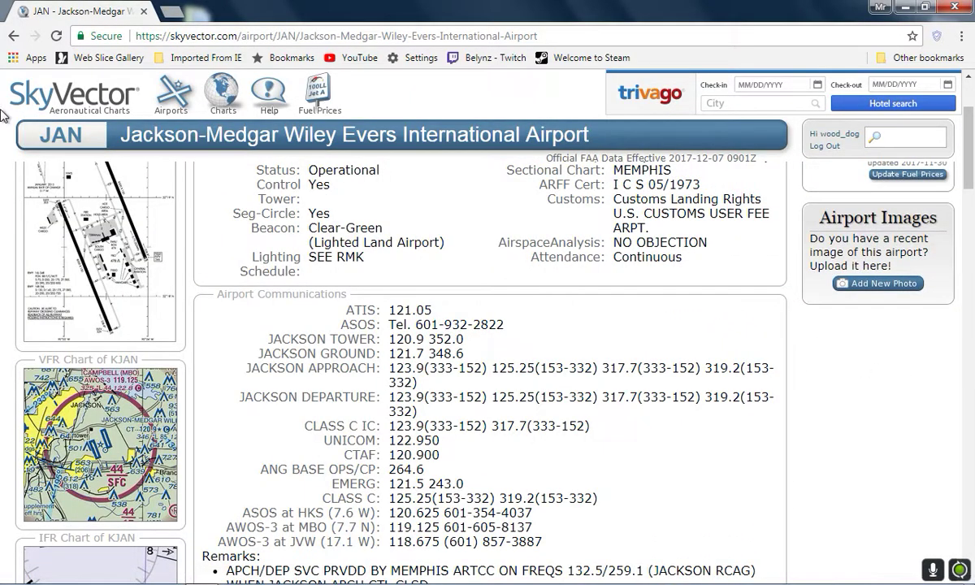
# Look over the runway details, weather minimums and instrument approach charts, and return to the Mississippi airport list
pyautogui.scroll(-9, 566, 323)
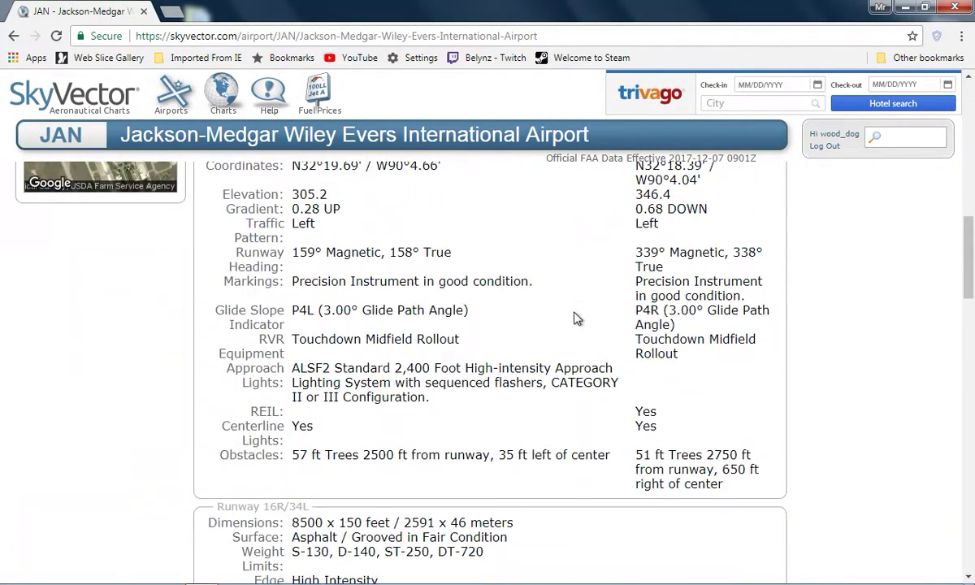
pyautogui.scroll(-15, 574, 318)
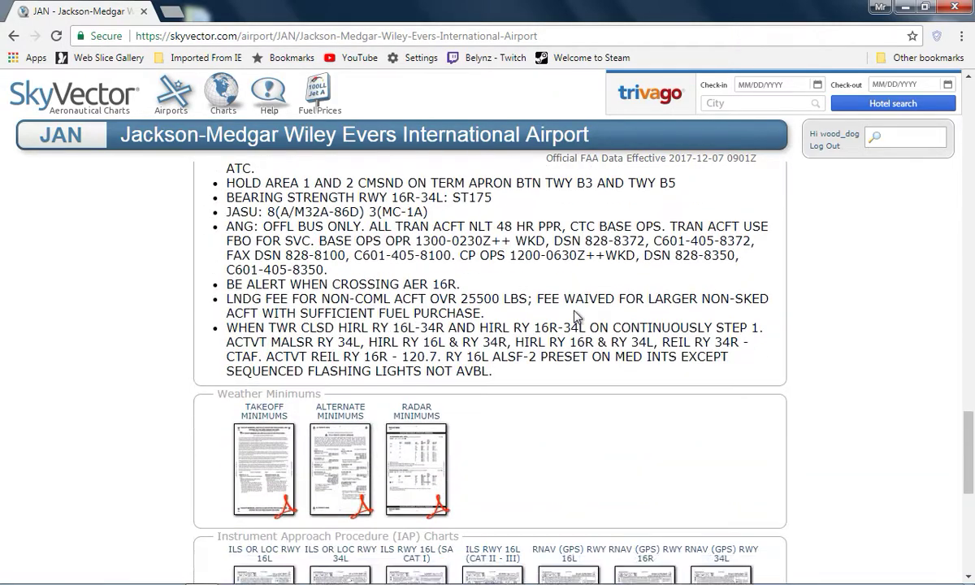
pyautogui.scroll(-3, 574, 318)
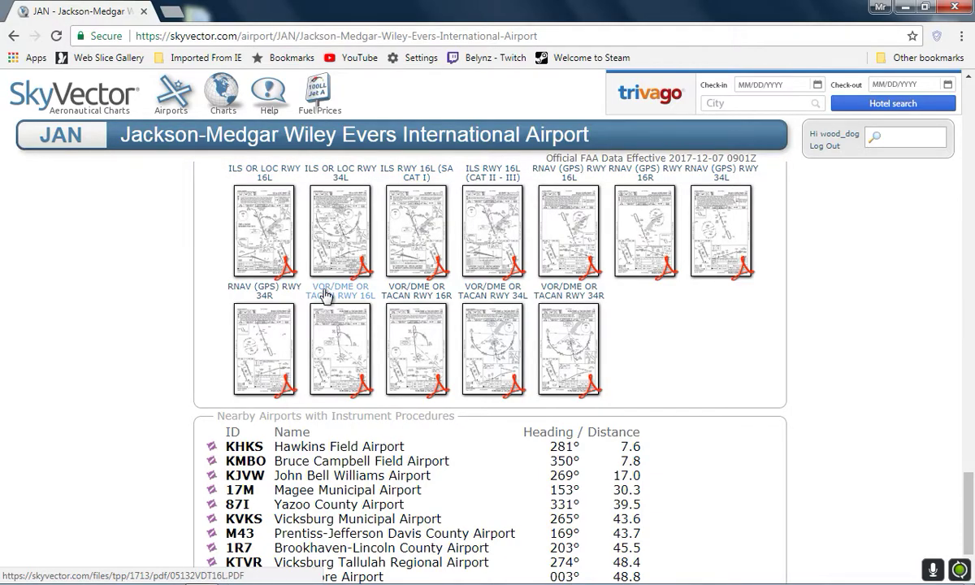
pyautogui.scroll(15, 324, 292)
pyautogui.scroll(15, 324, 293)
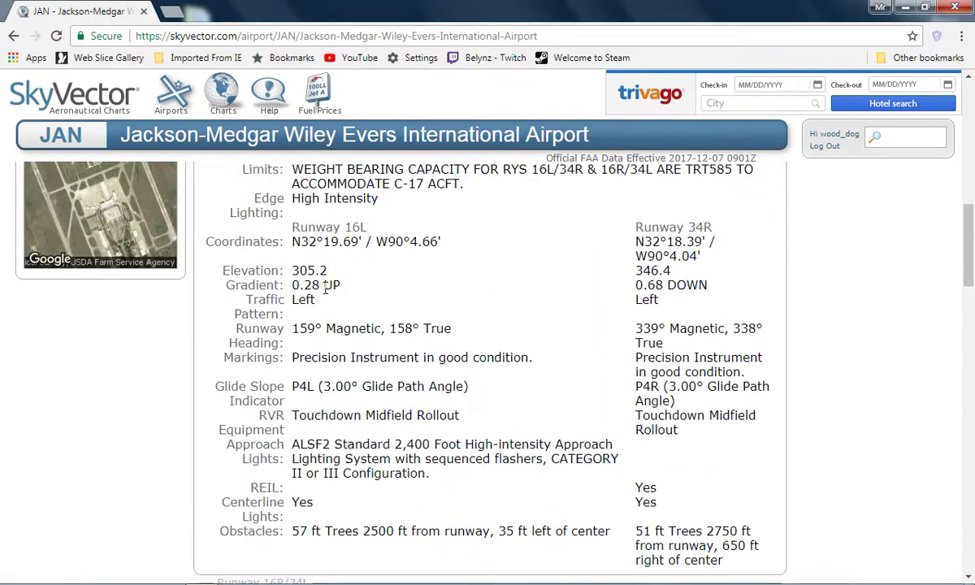
pyautogui.click(13, 38)
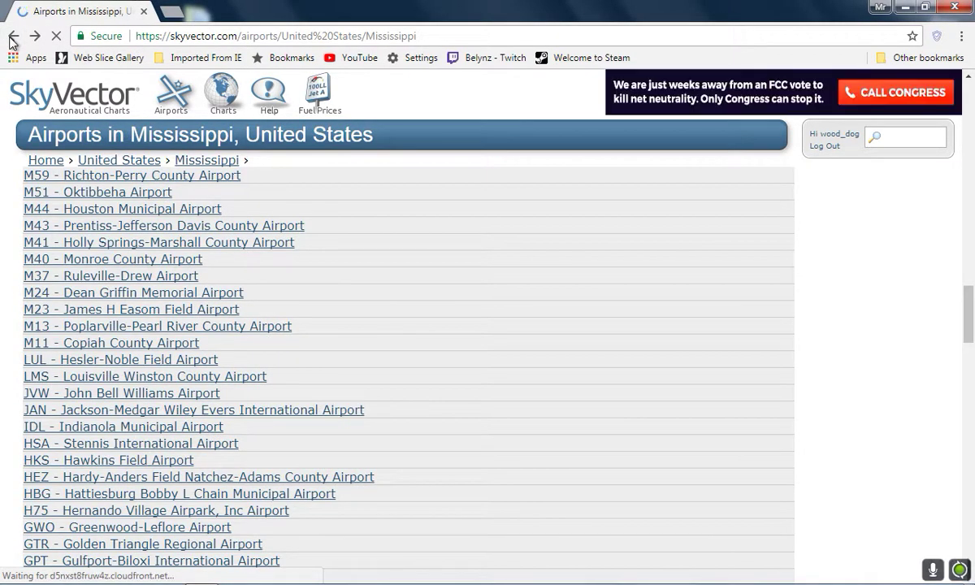
# Return to the flight planning map, preview the Enroute H-6 chart, and switch the map to the World VFR chart
pyautogui.click(13, 38)
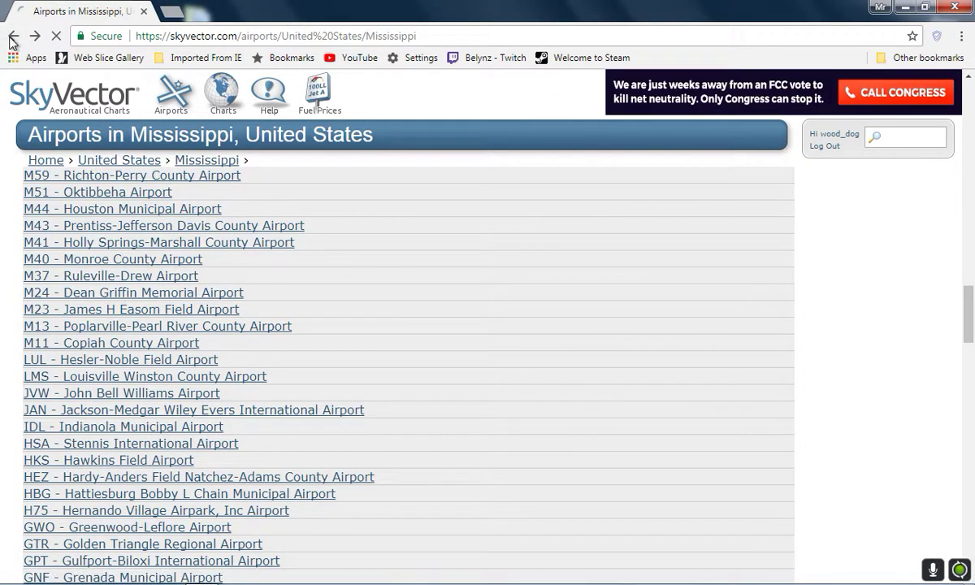
pyautogui.click(12, 38)
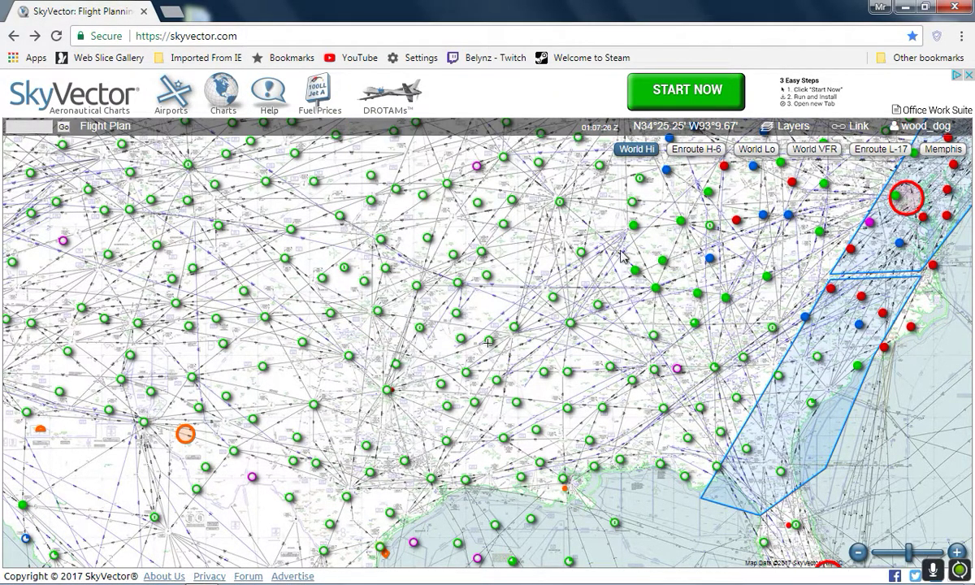
pyautogui.moveTo(673, 408)
pyautogui.click(695, 151)
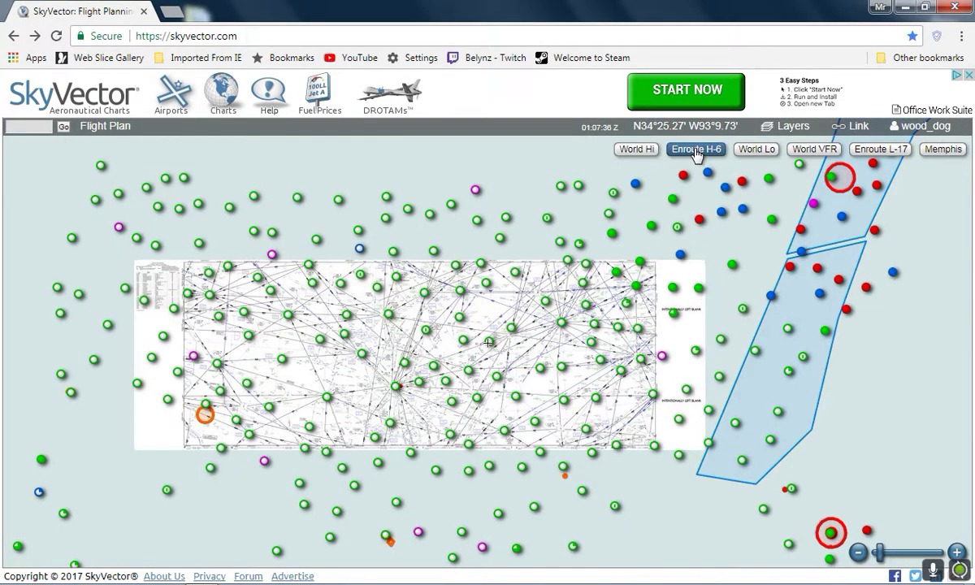
pyautogui.click(815, 150)
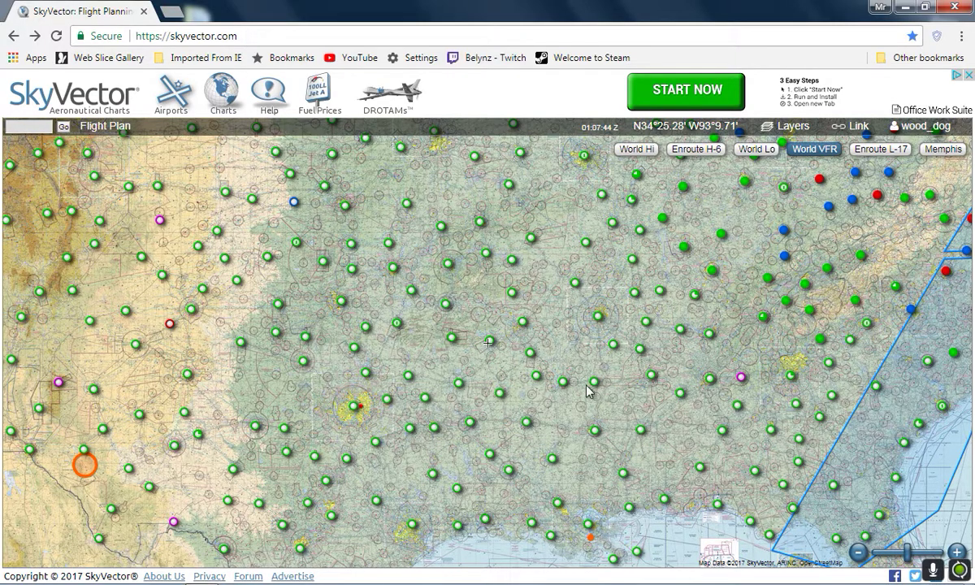
# Check the weather reports for the Greenwood and Jackson stations, and look over the available fuel price display options
pyautogui.moveTo(593, 388)
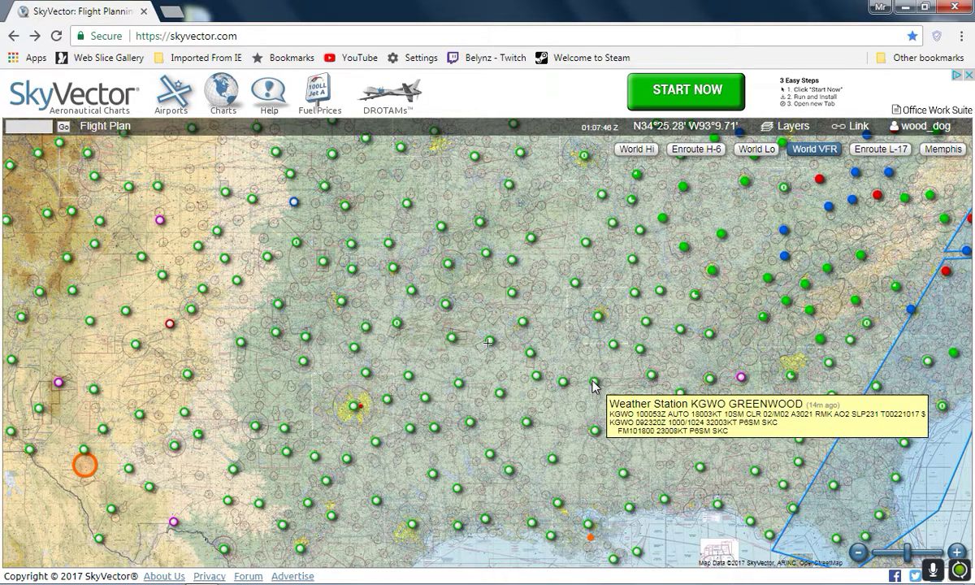
pyautogui.moveTo(597, 439)
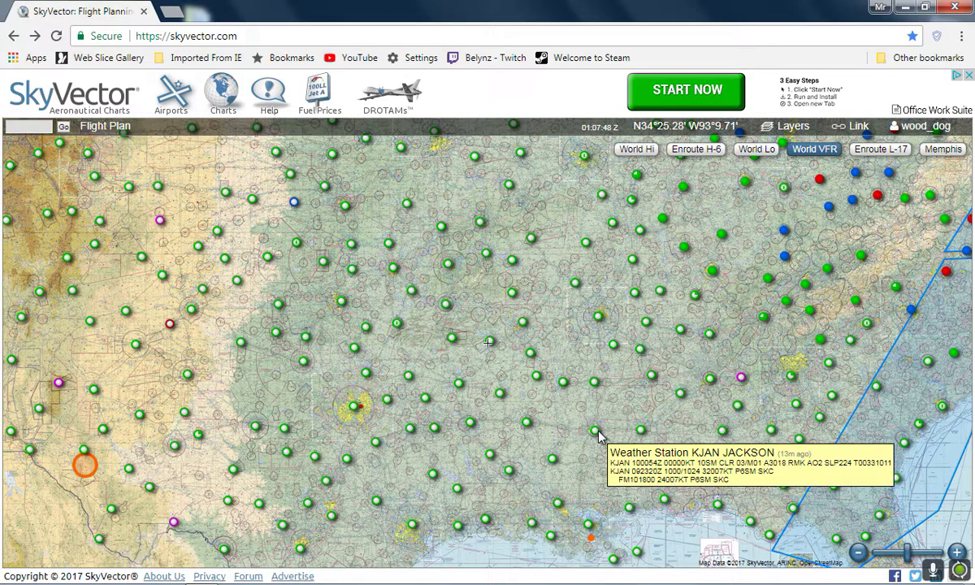
pyautogui.click(598, 435)
pyautogui.moveTo(690, 460)
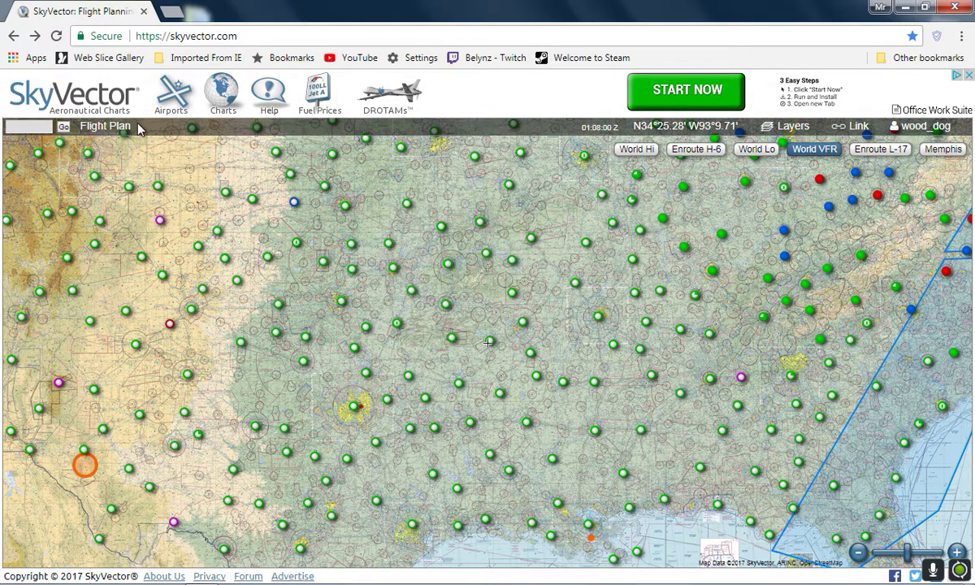
pyautogui.moveTo(323, 104)
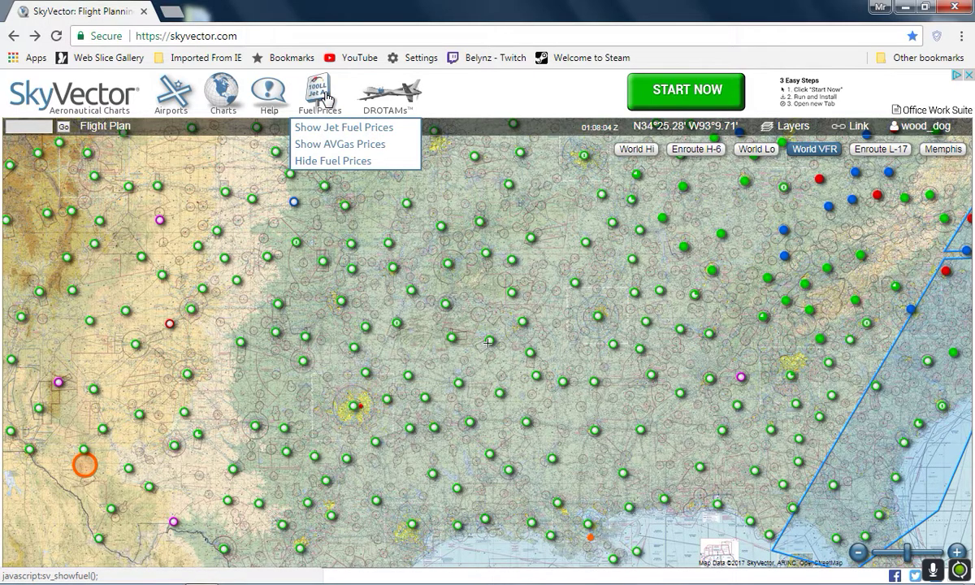
pyautogui.moveTo(397, 104)
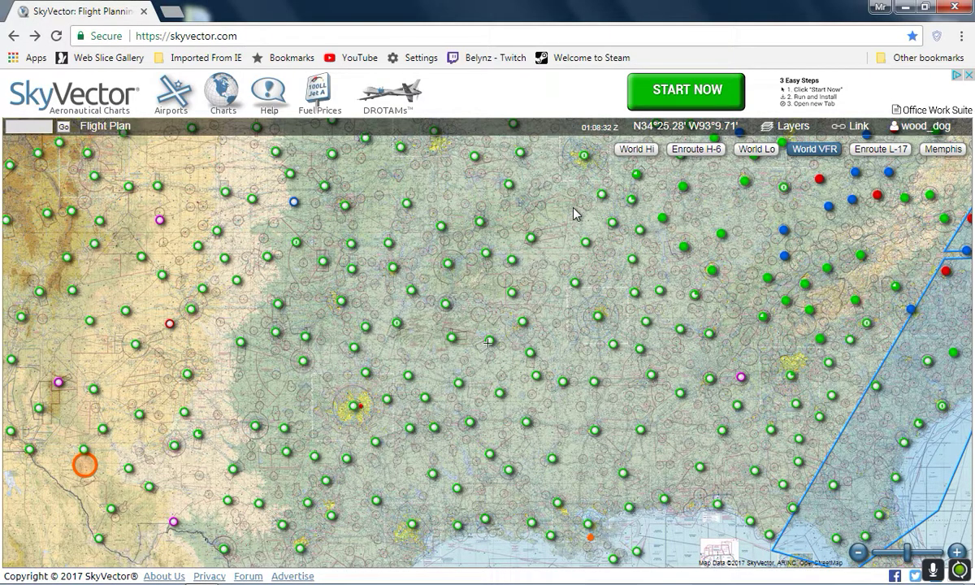
# Preview the Icing and Turbulence airmet layers on the map and hide both again
pyautogui.click(801, 134)
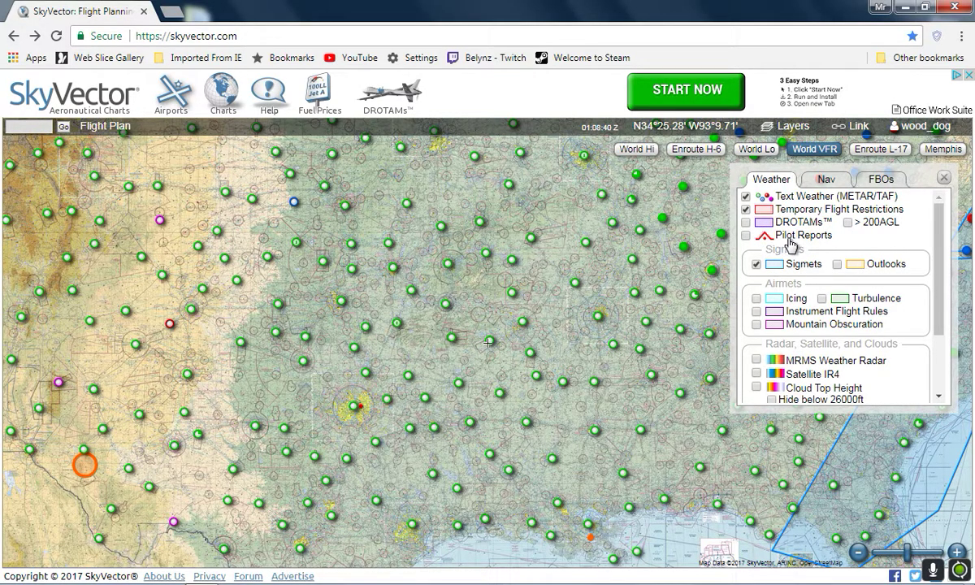
pyautogui.click(756, 301)
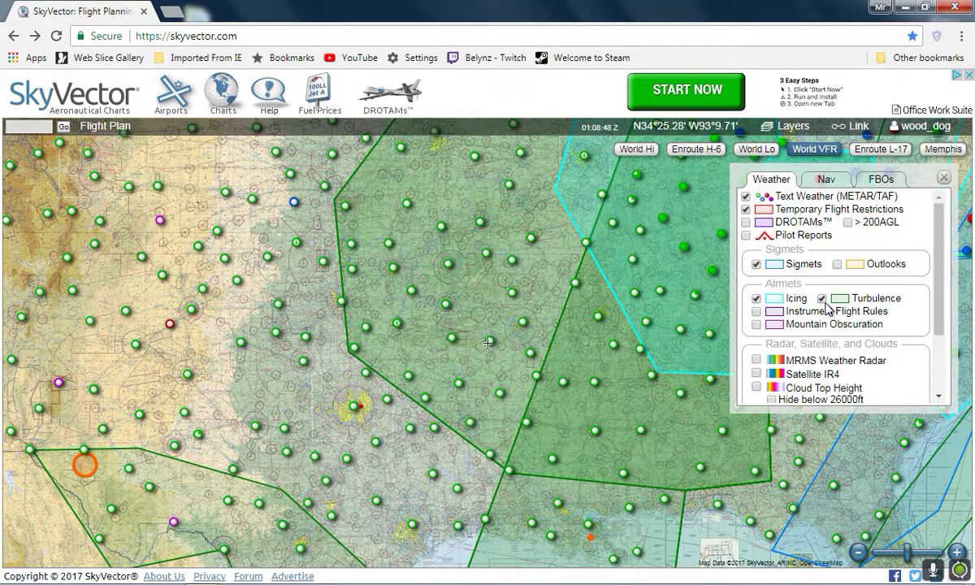
pyautogui.click(822, 298)
pyautogui.click(756, 298)
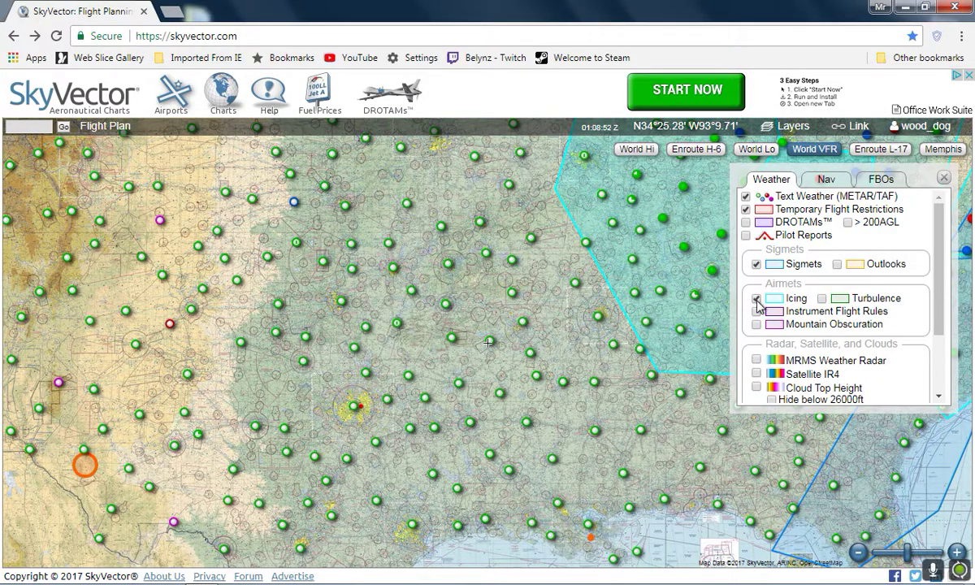
# Preview the winds aloft as wind barbs across the map and hide them again
pyautogui.click(939, 398)
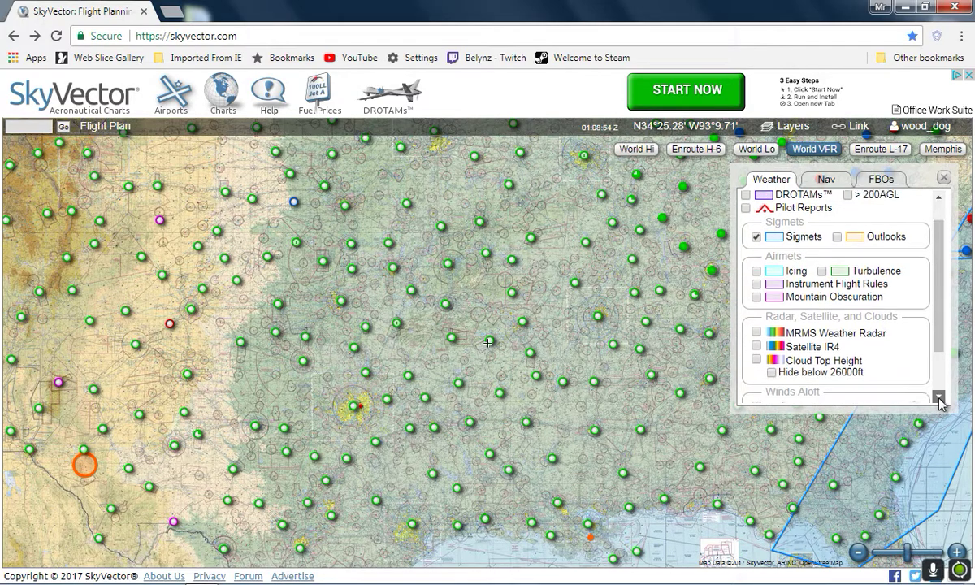
pyautogui.click(939, 400)
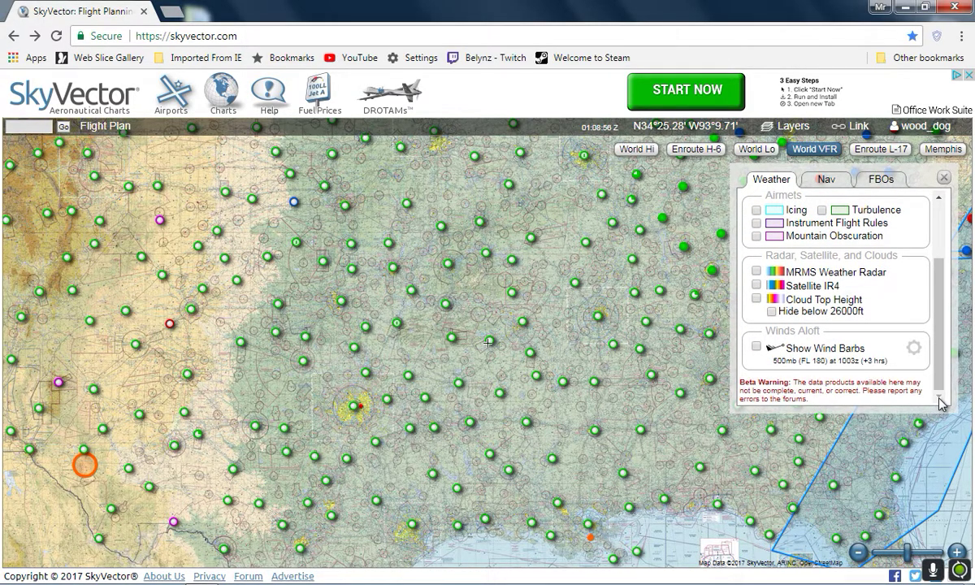
pyautogui.click(756, 347)
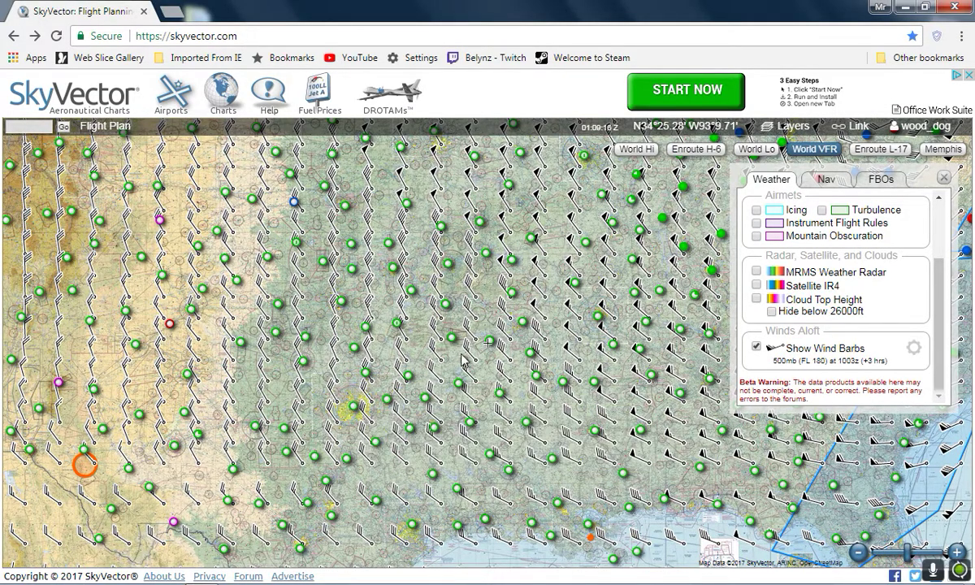
pyautogui.moveTo(654, 388)
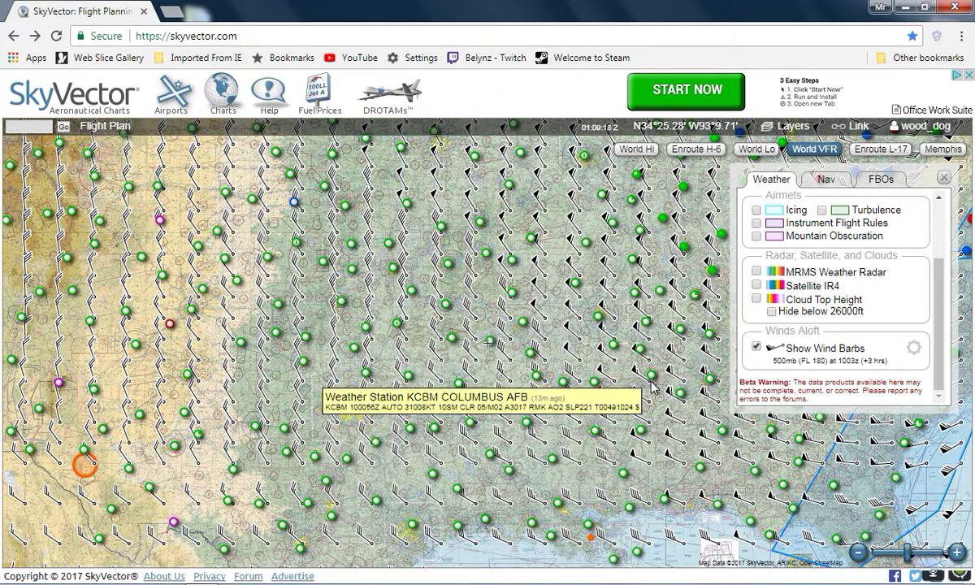
pyautogui.click(759, 348)
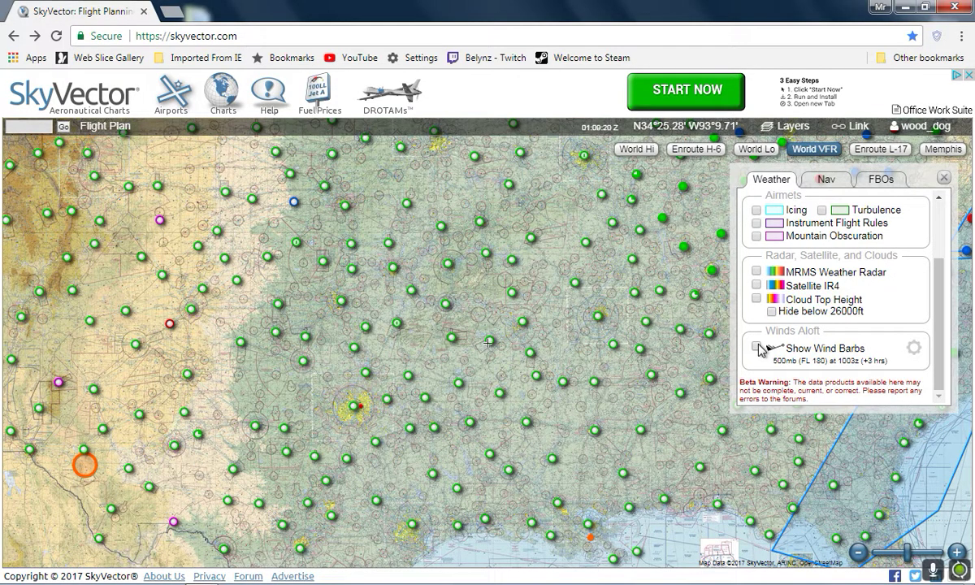
# Look over the organized track layers and the FBO fuel price and filter options, and close the layer settings
pyautogui.click(826, 180)
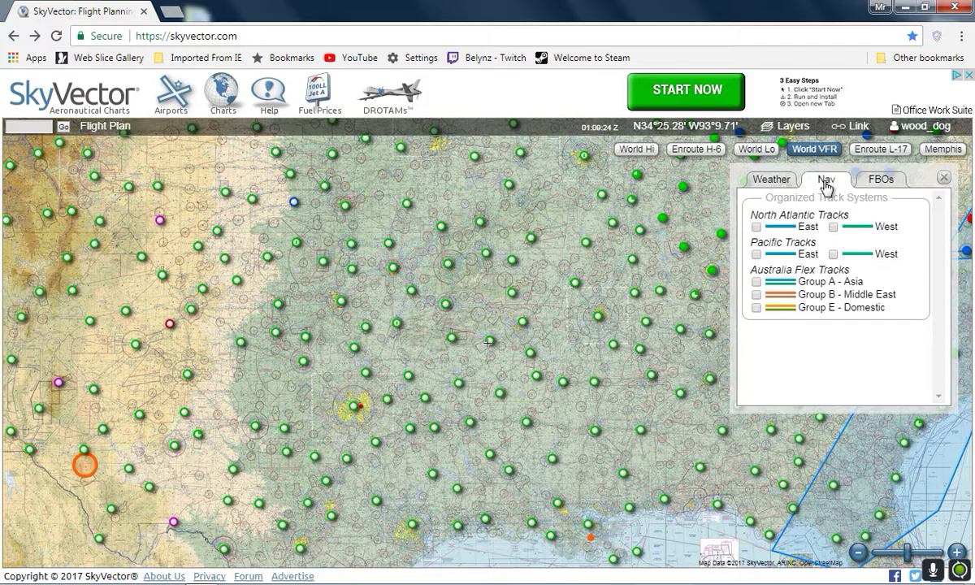
pyautogui.click(883, 185)
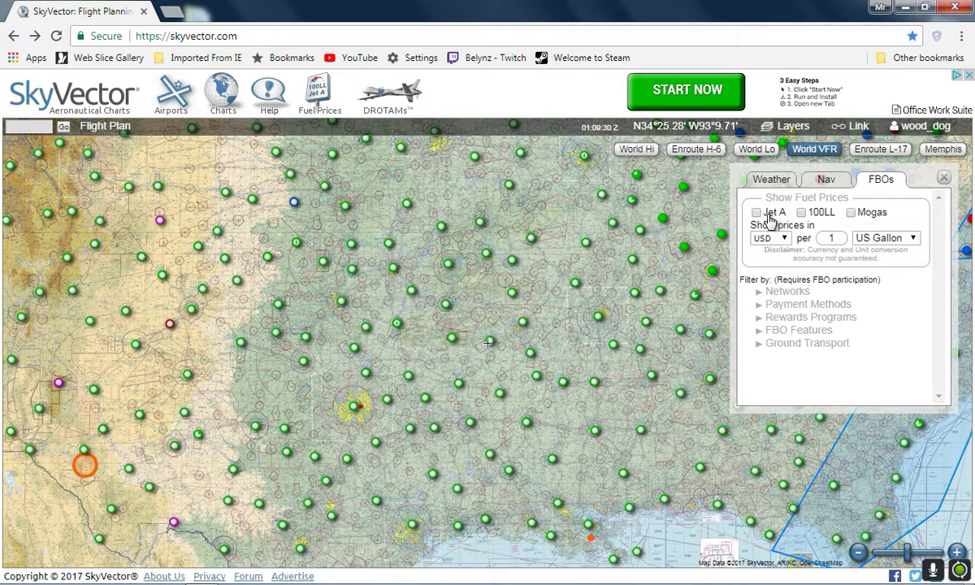
pyautogui.click(942, 179)
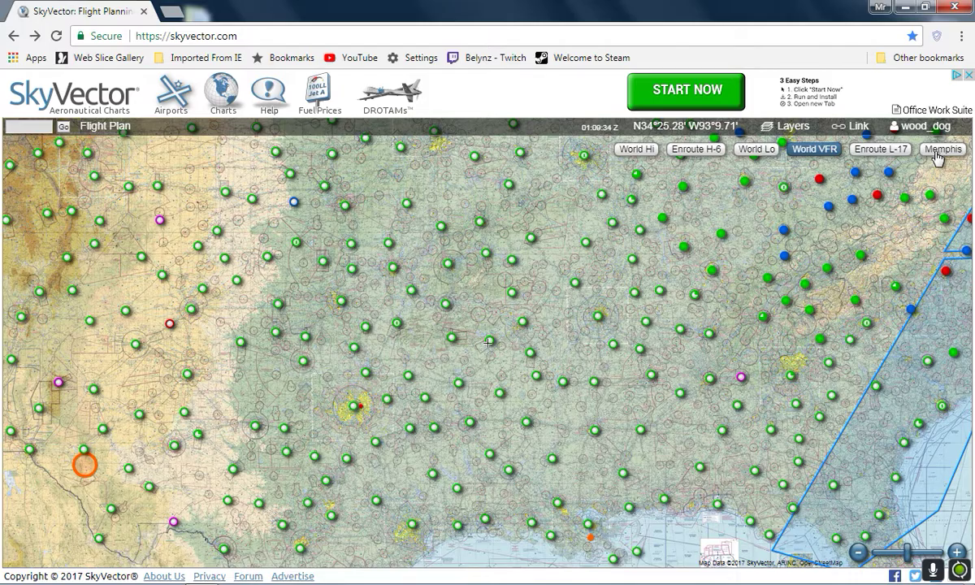
# Check the weather station reports for Memphis and Jackson on the map
pyautogui.moveTo(603, 320)
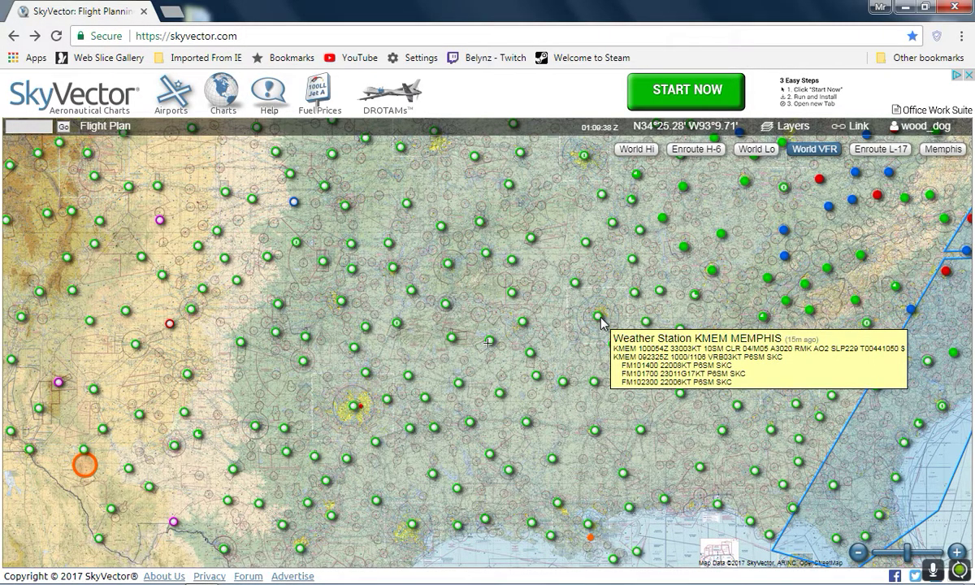
pyautogui.moveTo(601, 437)
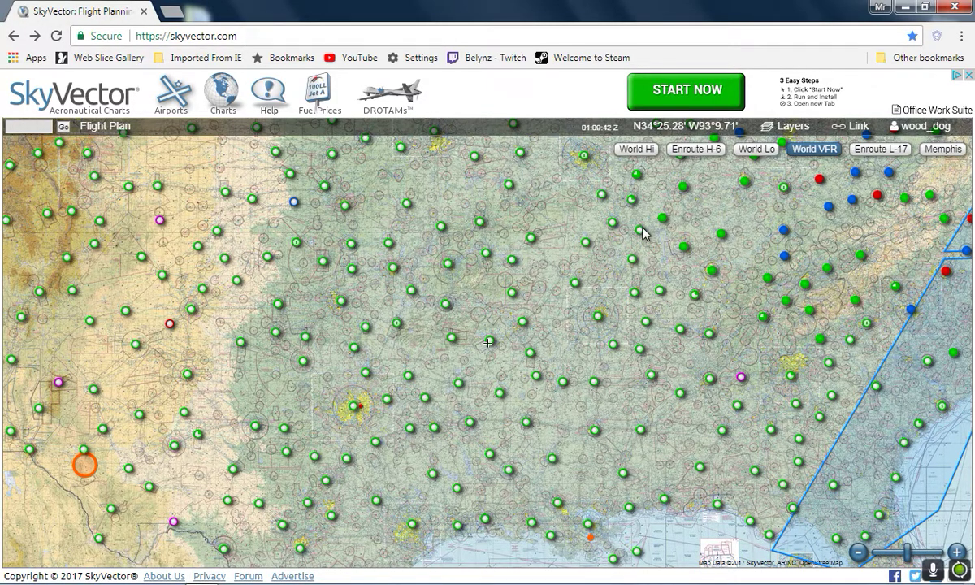
pyautogui.moveTo(642, 232)
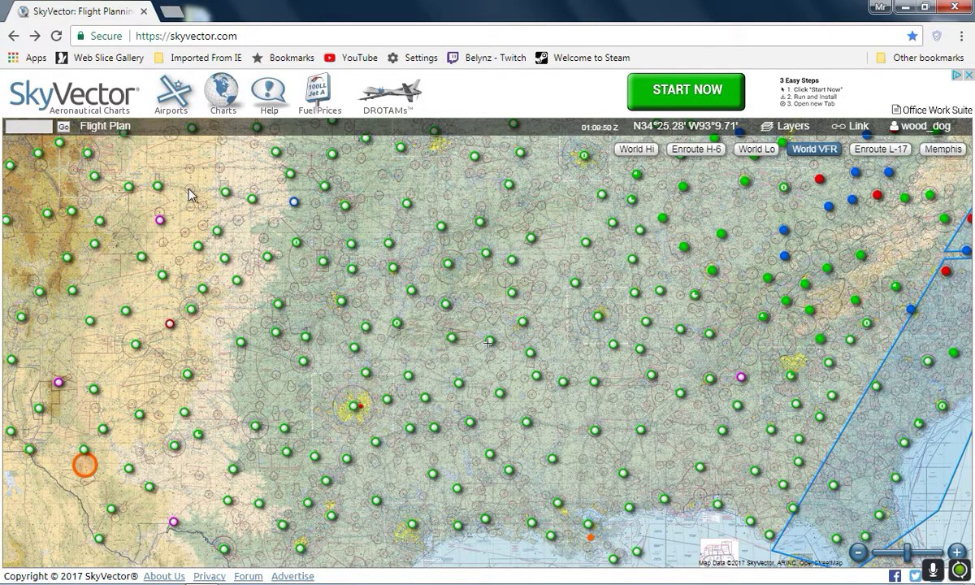
# Open the flight plan form and choose the saved B757 profile as the aircraft
pyautogui.click(106, 128)
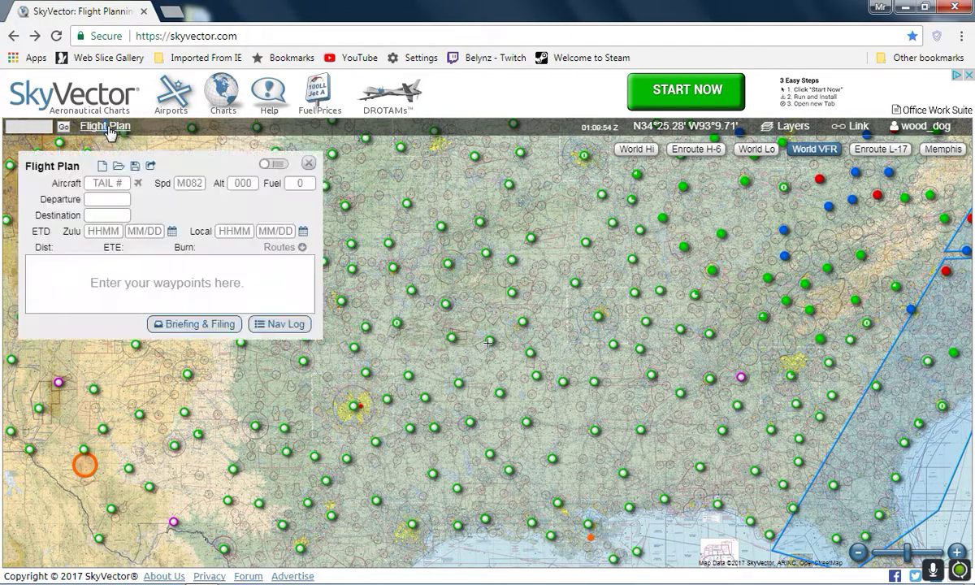
pyautogui.moveTo(909, 173)
pyautogui.moveTo(297, 125)
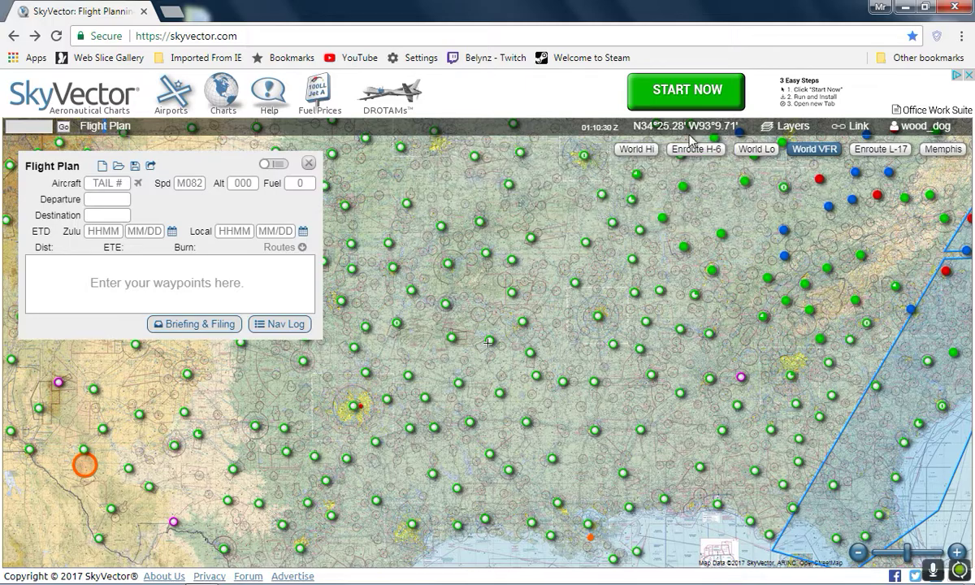
pyautogui.click(106, 184)
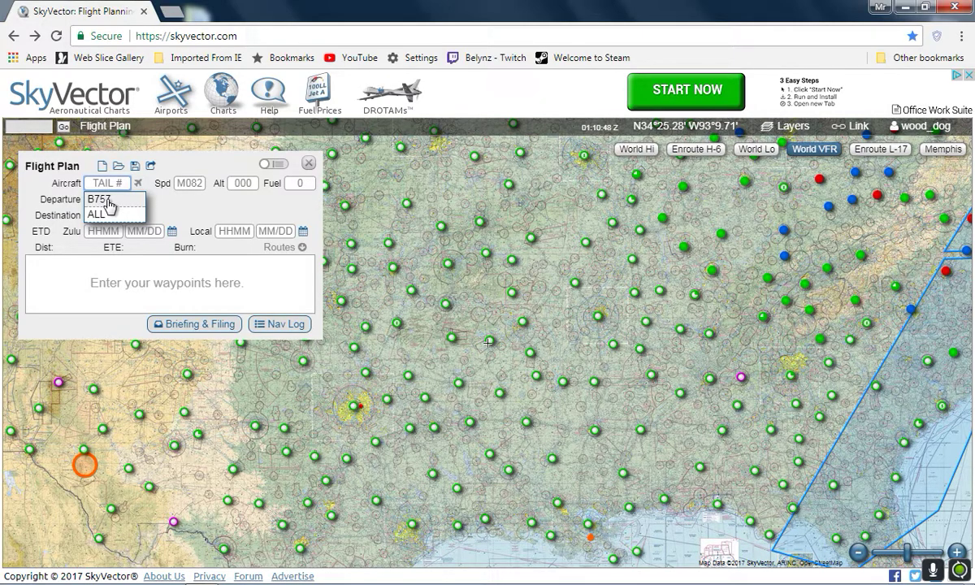
pyautogui.click(109, 205)
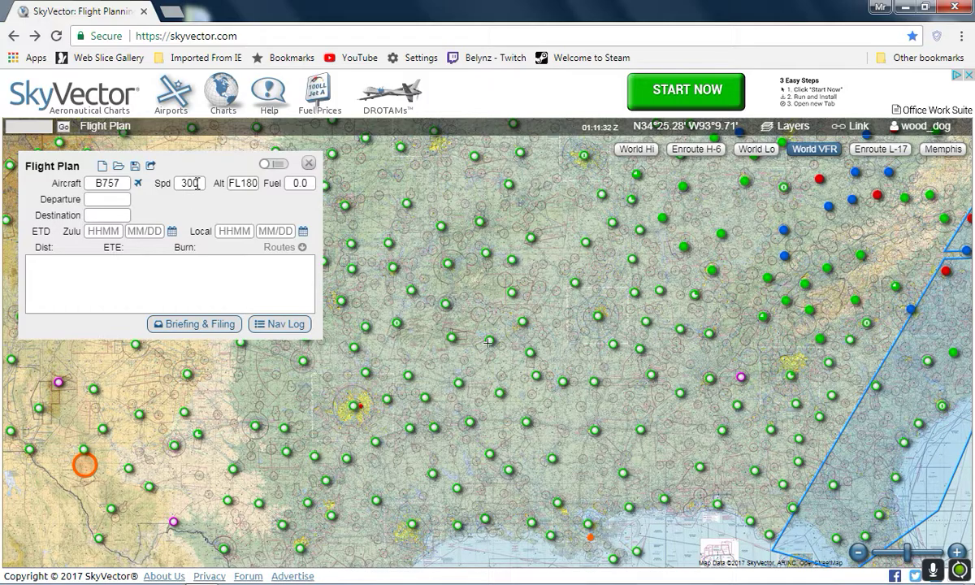
# Set the flight plan's departure to KJAN and its destination to KORD to plot the direct route
pyautogui.click(98, 199)
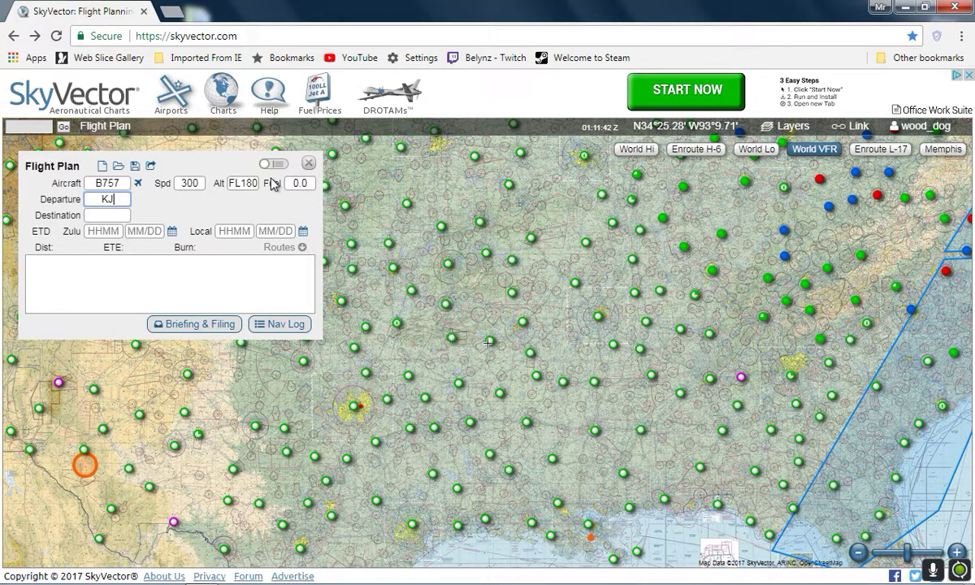
pyautogui.write('N')
pyautogui.click(100, 216)
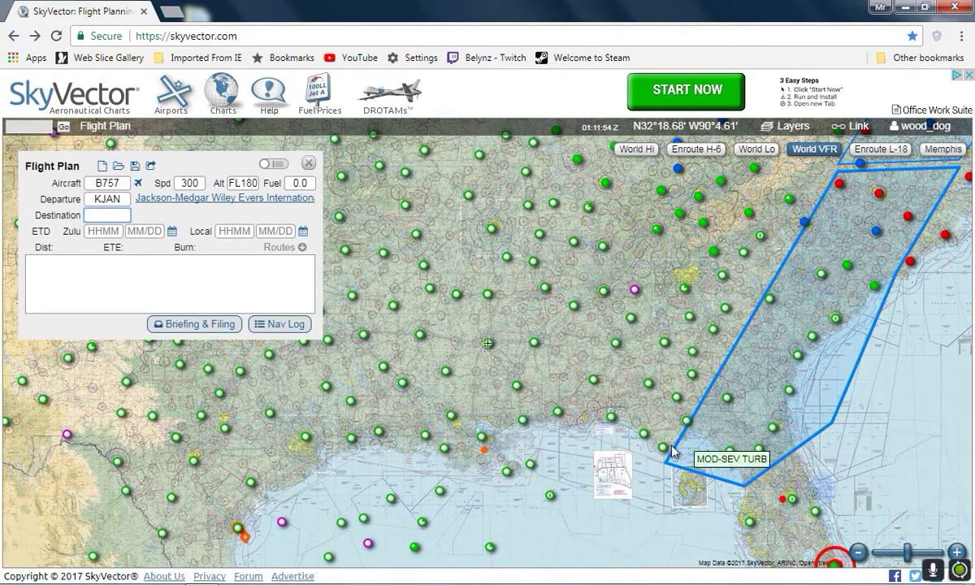
pyautogui.moveTo(492, 227)
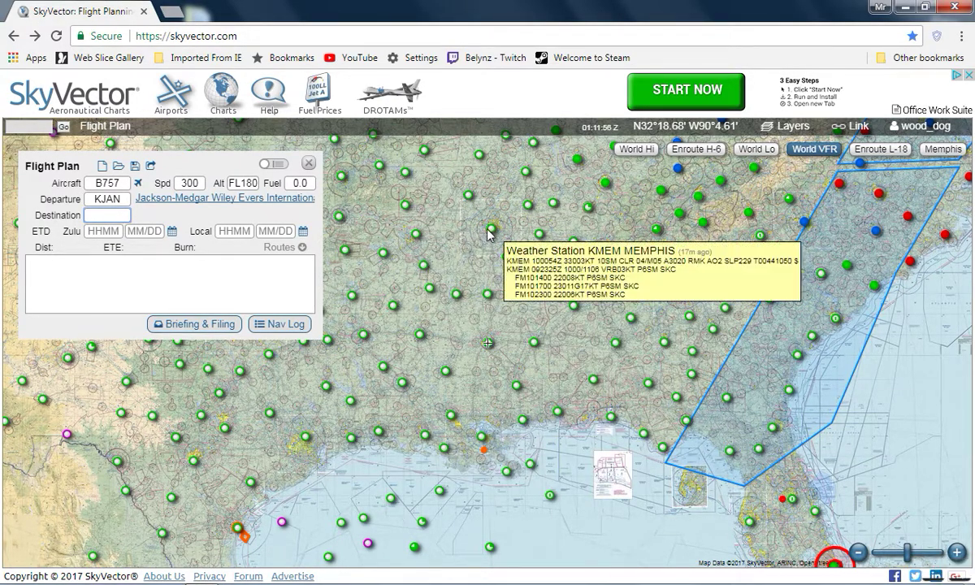
pyautogui.moveTo(742, 345)
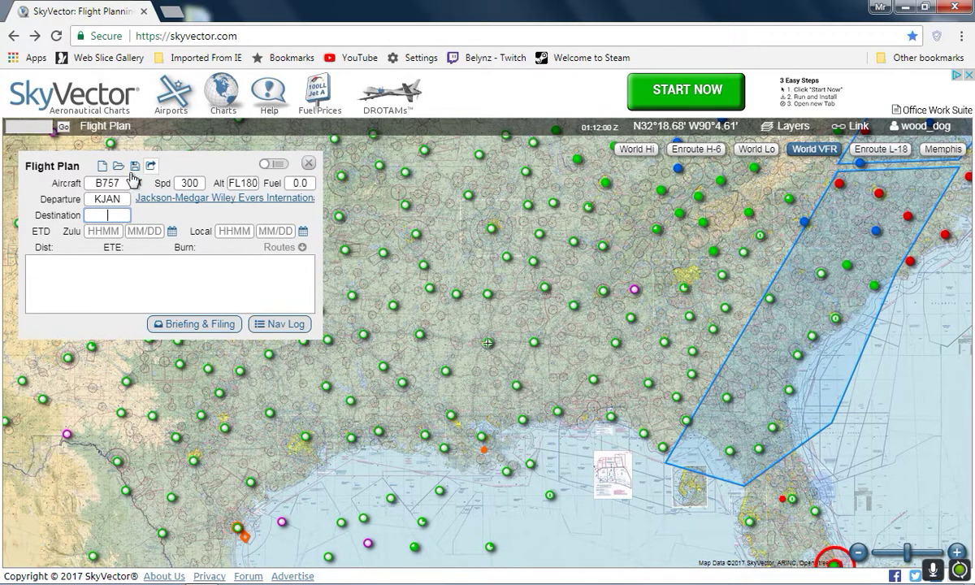
pyautogui.write('KORD')
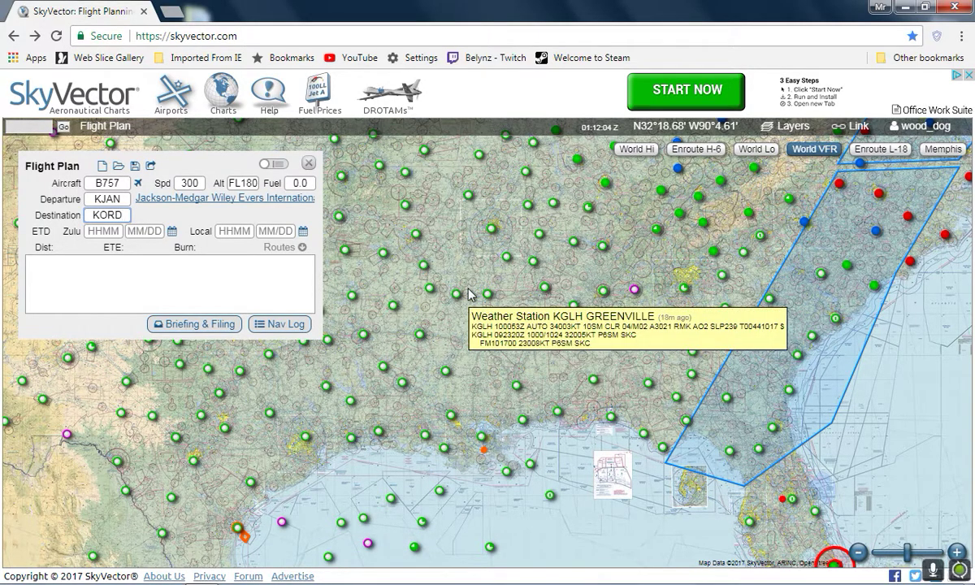
pyautogui.press('Return')
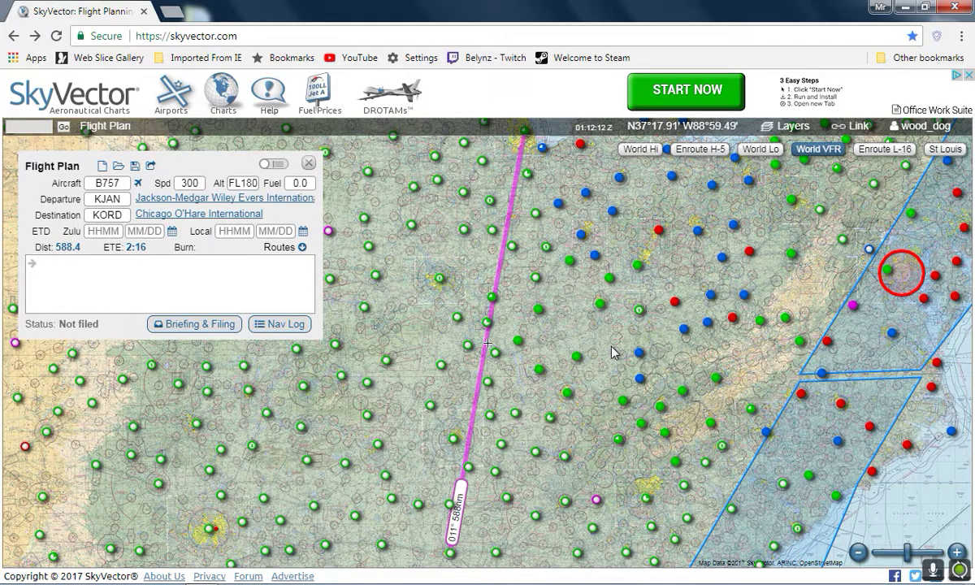
# Bring the whole Jackson to Chicago route into view and show it on the World Hi chart
pyautogui.scroll(-1, 612, 351)
pyautogui.scroll(1, 612, 351)
pyautogui.scroll(-2, 612, 351)
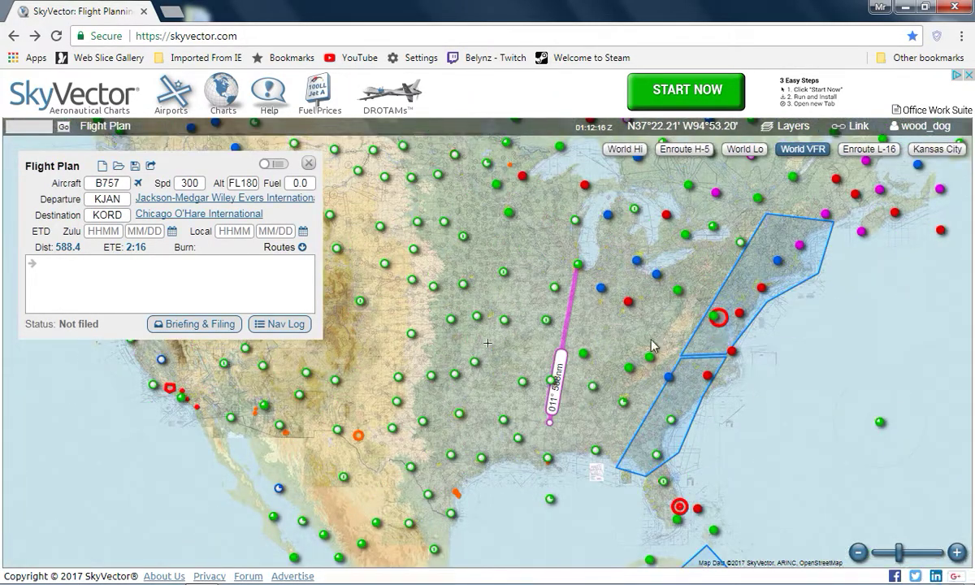
pyautogui.click(634, 150)
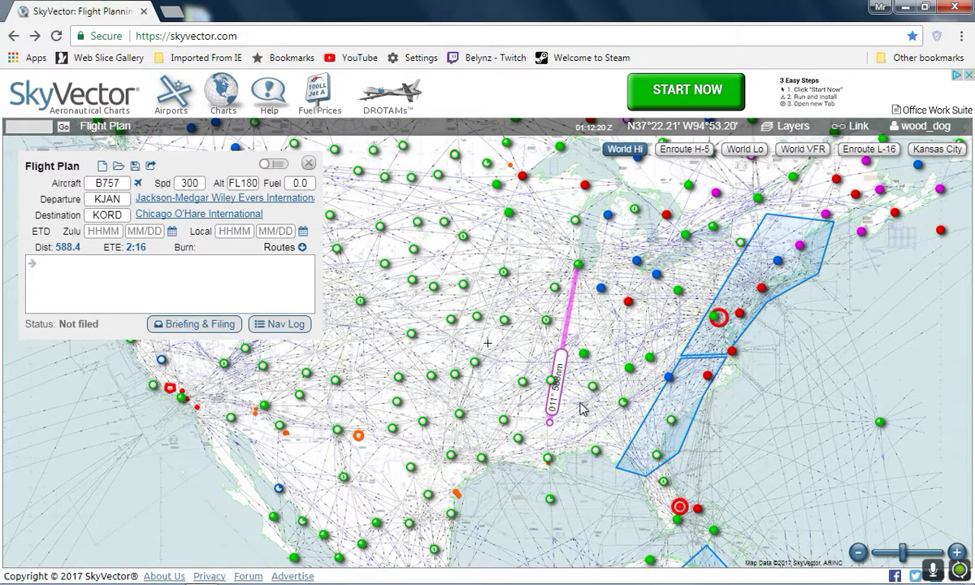
# Set the flight plan's local departure time to 1913 on 12/10
pyautogui.scroll(1, 577, 409)
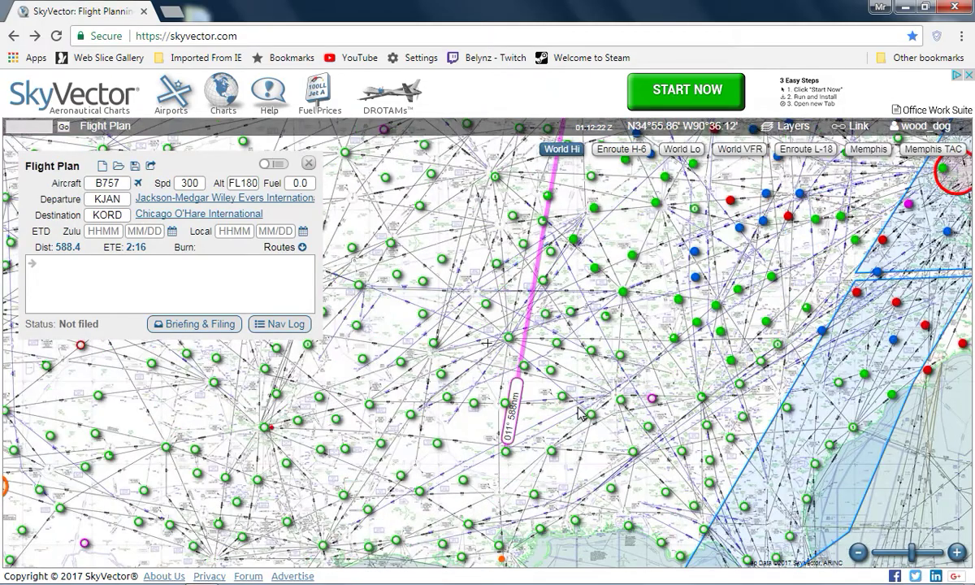
pyautogui.scroll(1, 577, 408)
pyautogui.scroll(1, 427, 434)
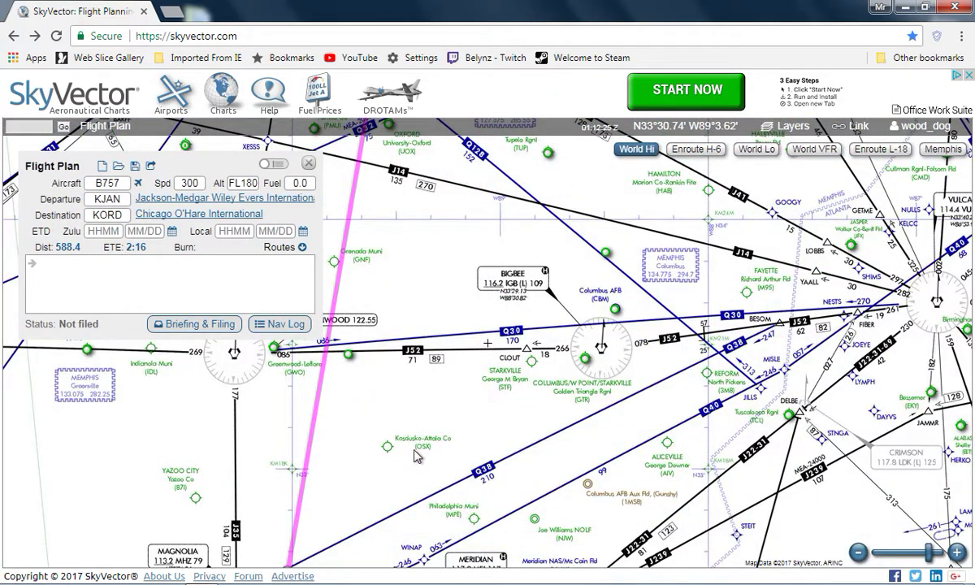
pyautogui.moveTo(414, 450); pyautogui.dragTo(478, 303)
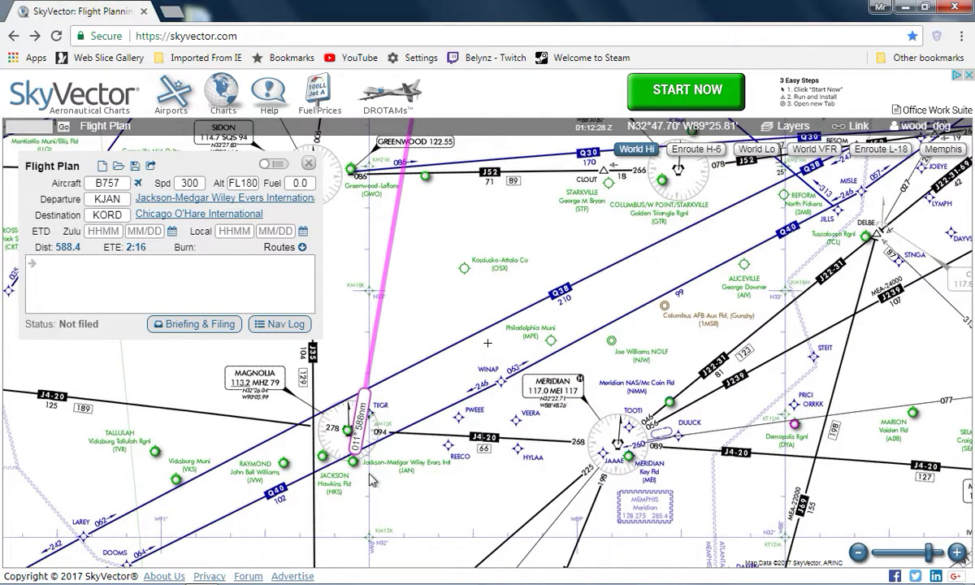
pyautogui.moveTo(359, 468)
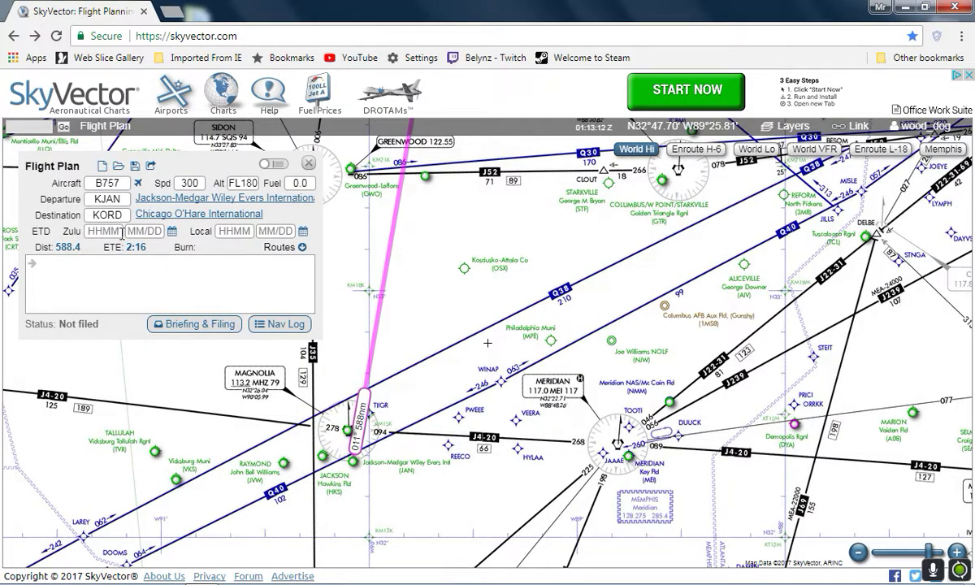
pyautogui.click(218, 234)
pyautogui.write('1913')
pyautogui.click(280, 235)
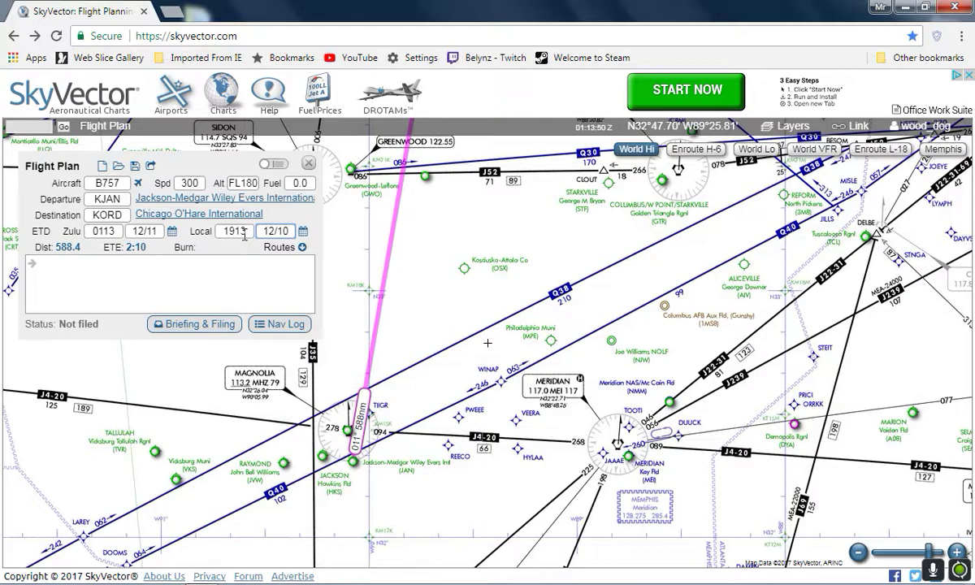
# List the suggested routes and choose MHZ SQS FTZ SHAIN1 for the flight plan
pyautogui.click(149, 215)
pyautogui.click(282, 248)
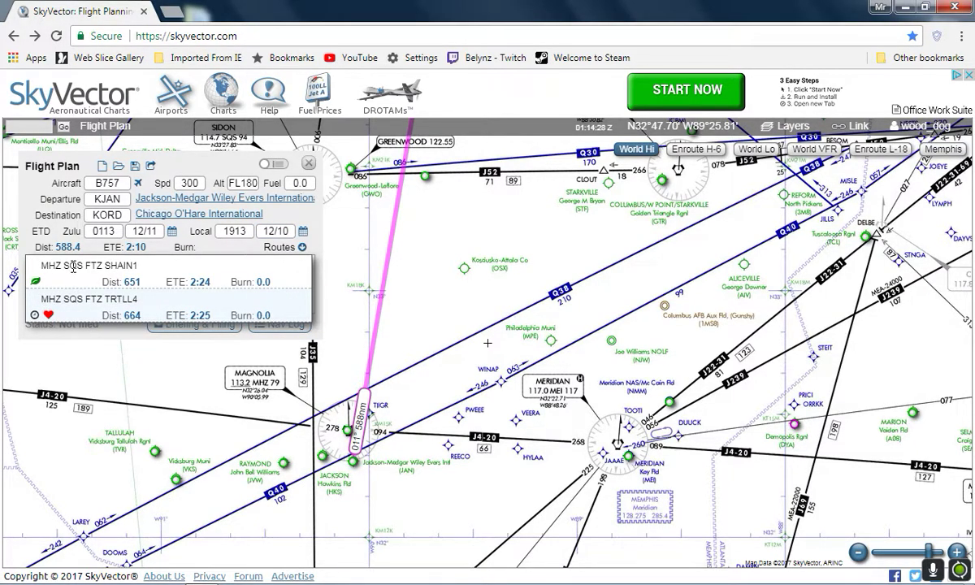
pyautogui.moveTo(35, 282)
pyautogui.click(122, 264)
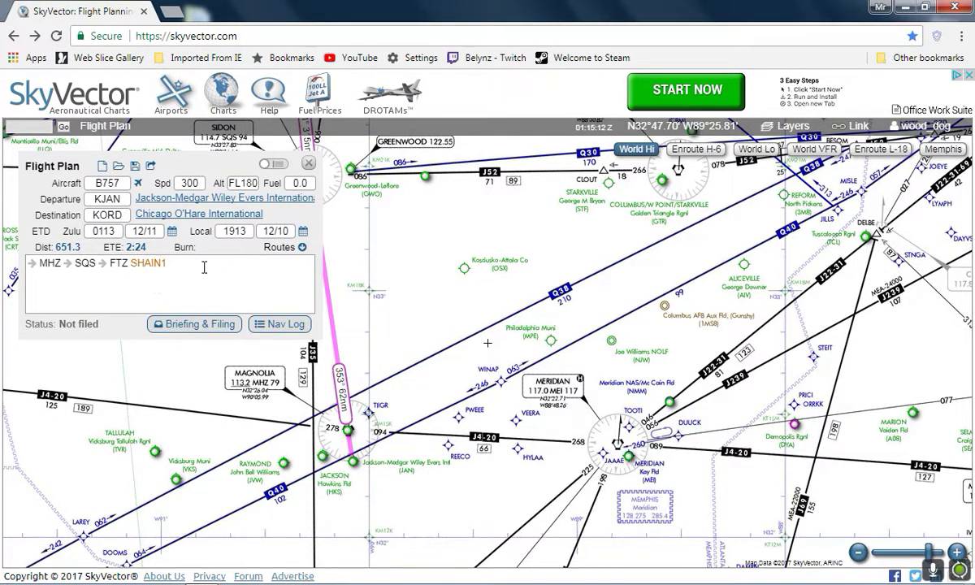
# Examine the first route legs on the chart, from Jackson through Magnolia (MHZ) to Sidon (SQS)
pyautogui.moveTo(433, 337); pyautogui.dragTo(628, 407)
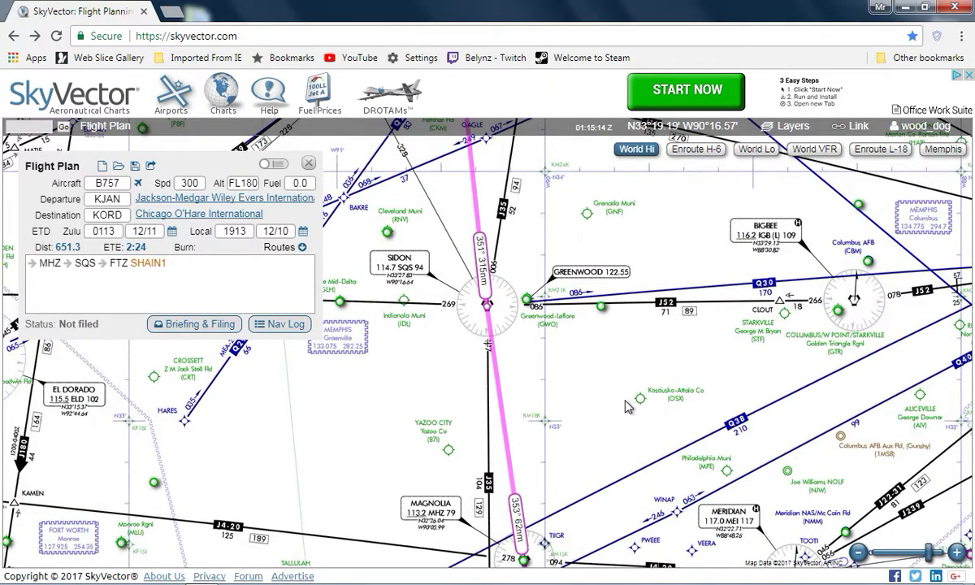
pyautogui.scroll(1, 628, 407)
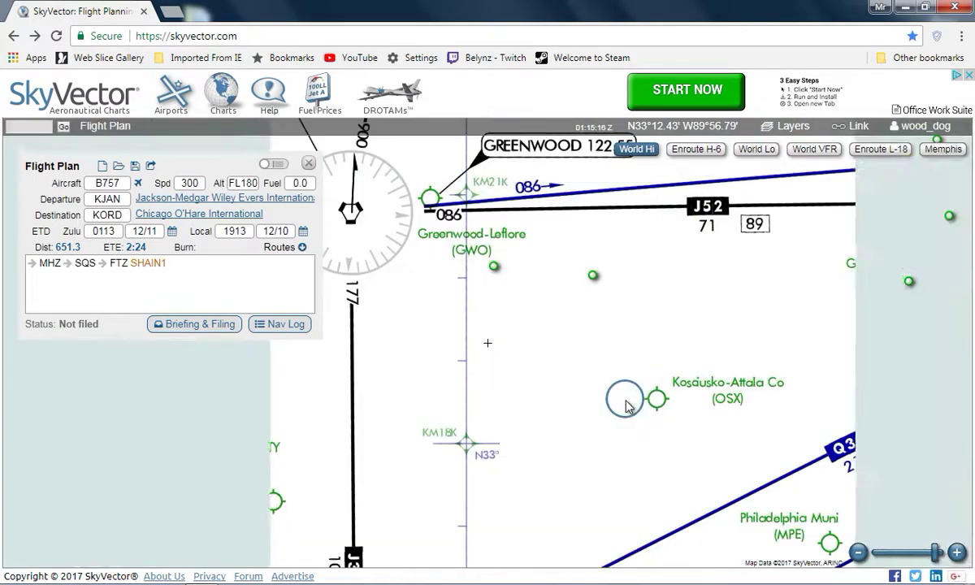
pyautogui.scroll(-2, 628, 402)
pyautogui.scroll(-1, 628, 401)
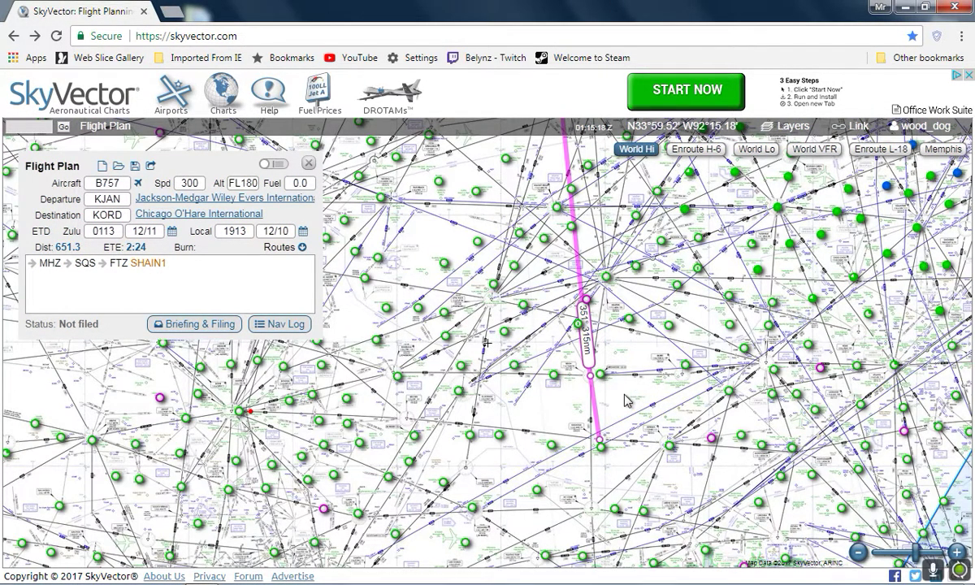
pyautogui.moveTo(557, 209)
pyautogui.moveTo(549, 168); pyautogui.dragTo(544, 264)
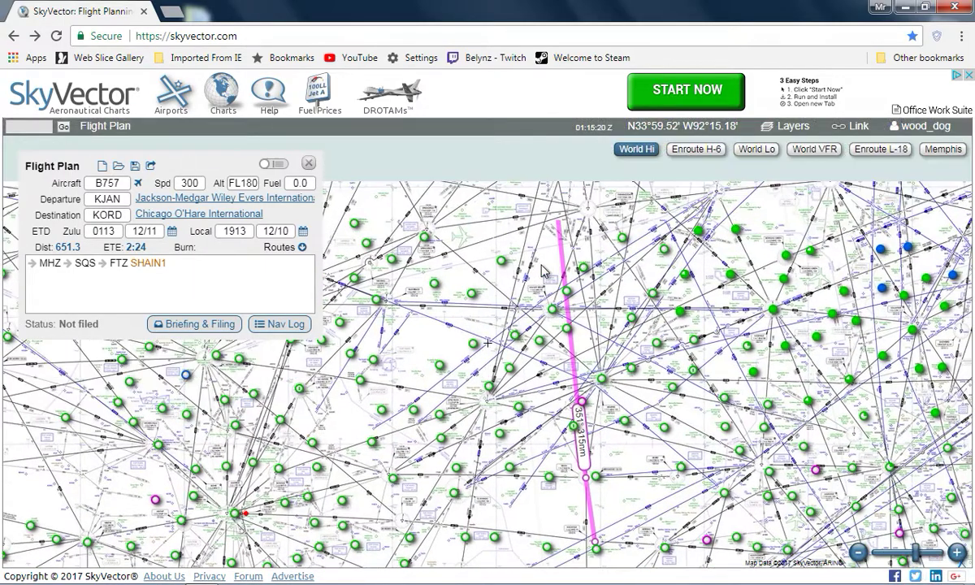
pyautogui.scroll(1, 621, 414)
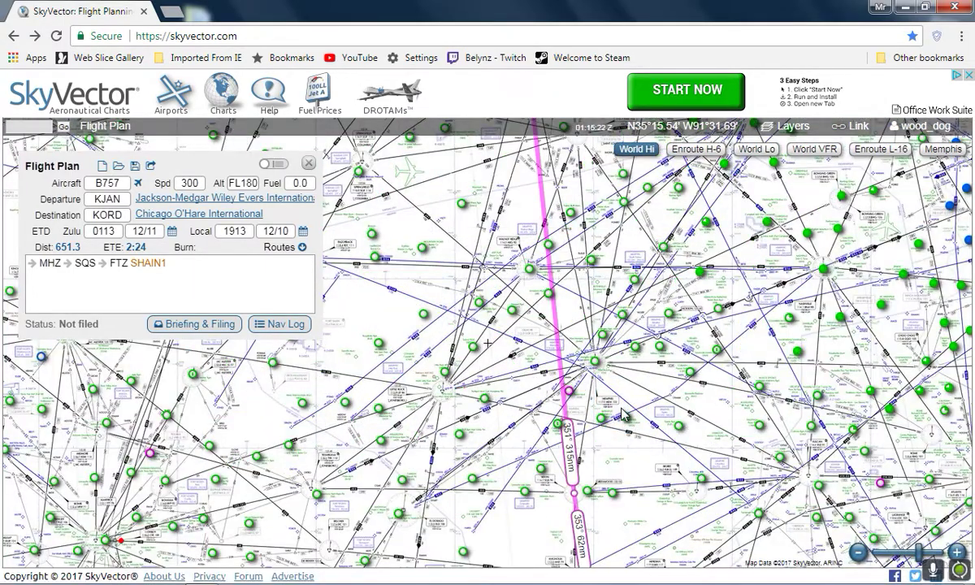
pyautogui.scroll(1, 588, 447)
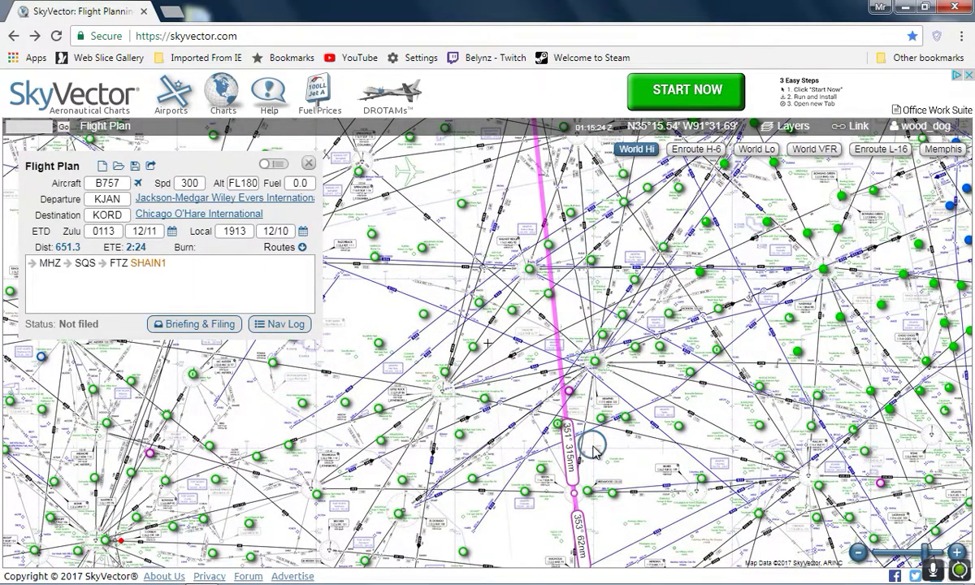
pyautogui.moveTo(604, 465); pyautogui.dragTo(681, 272)
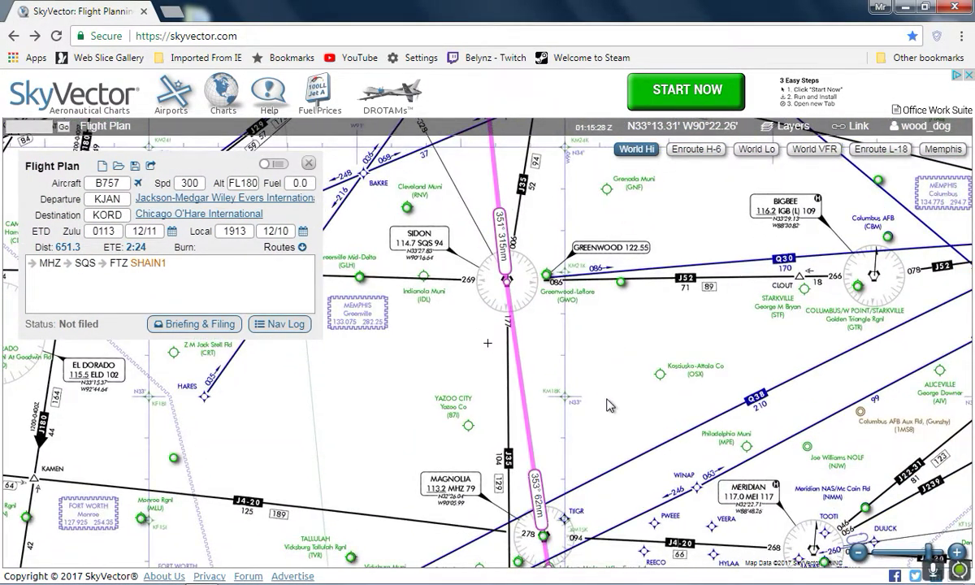
pyautogui.moveTo(609, 525); pyautogui.dragTo(566, 318)
pyautogui.moveTo(555, 216); pyautogui.dragTo(583, 334)
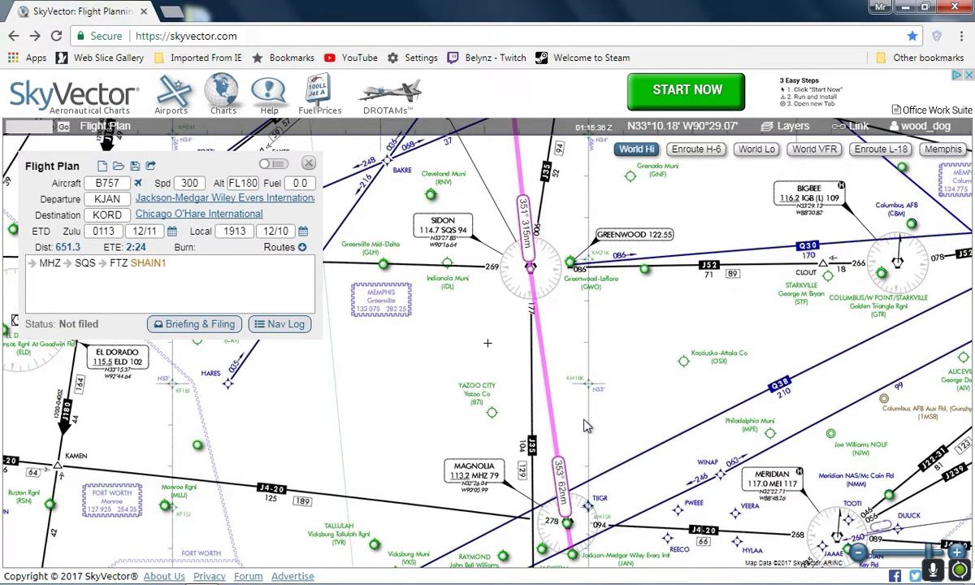
# Follow the leg from Sidon north to Foristell (FTZ), checking the Corning weather station beside the route
pyautogui.moveTo(498, 155); pyautogui.dragTo(565, 485)
pyautogui.moveTo(557, 213); pyautogui.dragTo(545, 461)
pyautogui.moveTo(519, 244); pyautogui.dragTo(527, 278)
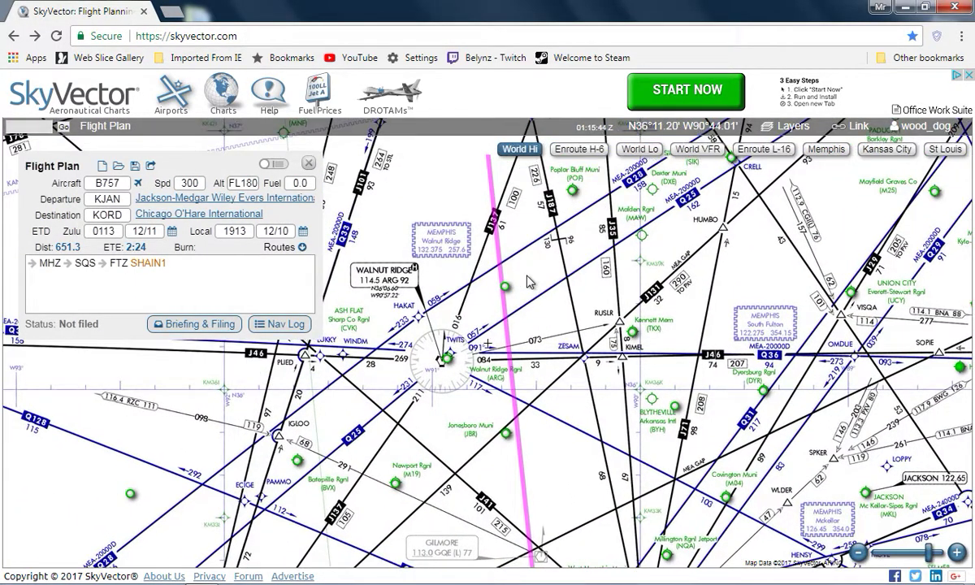
pyautogui.moveTo(505, 291)
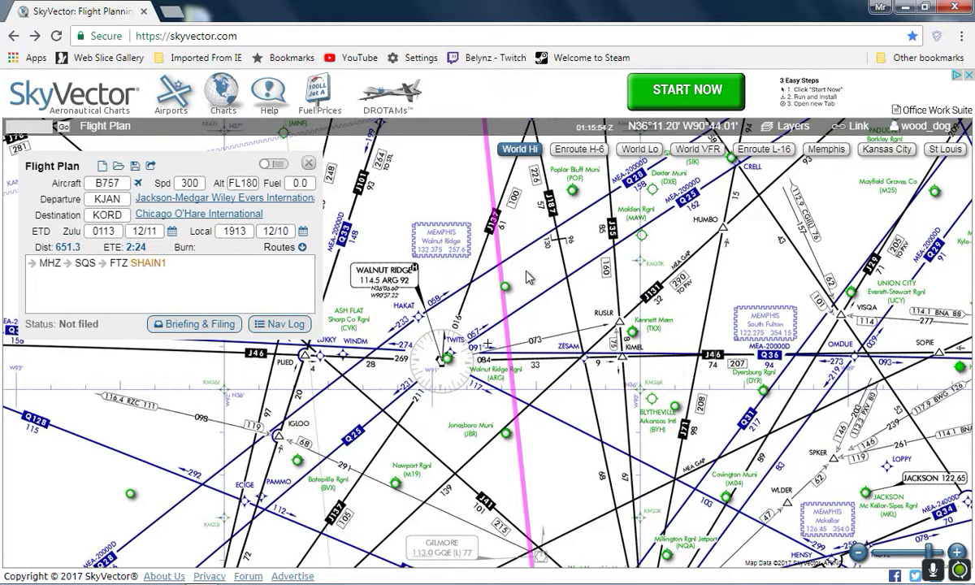
pyautogui.scroll(-1, 514, 301)
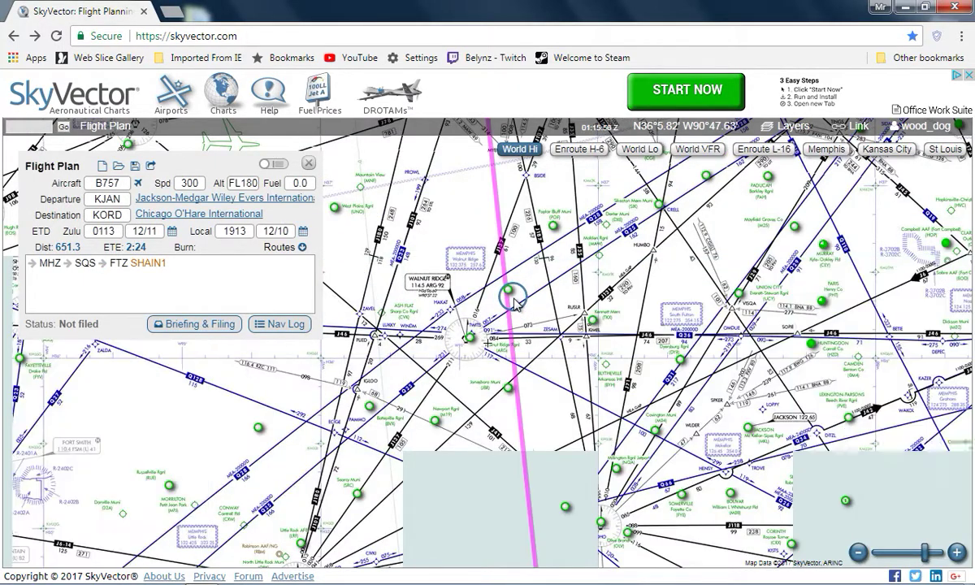
pyautogui.scroll(-1, 514, 300)
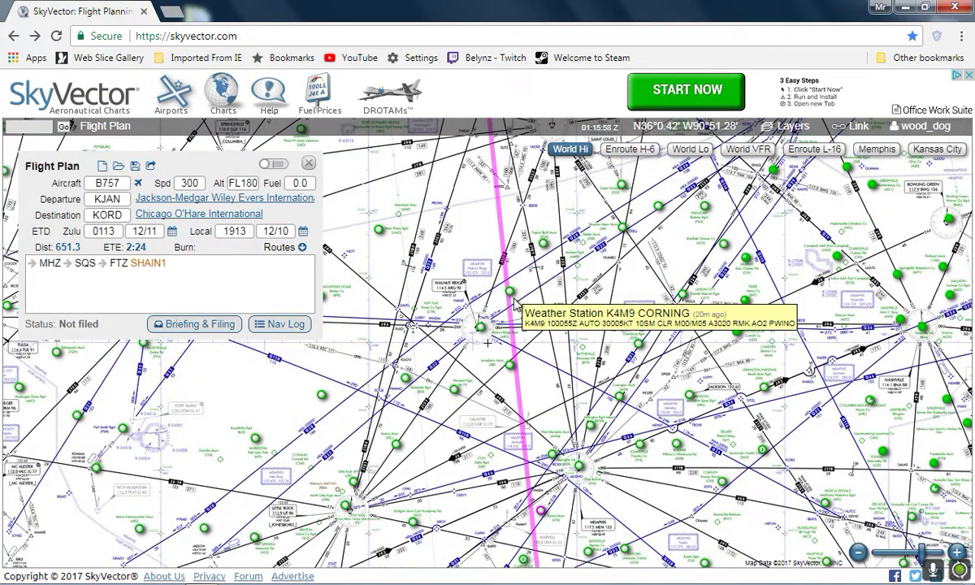
pyautogui.scroll(1, 514, 302)
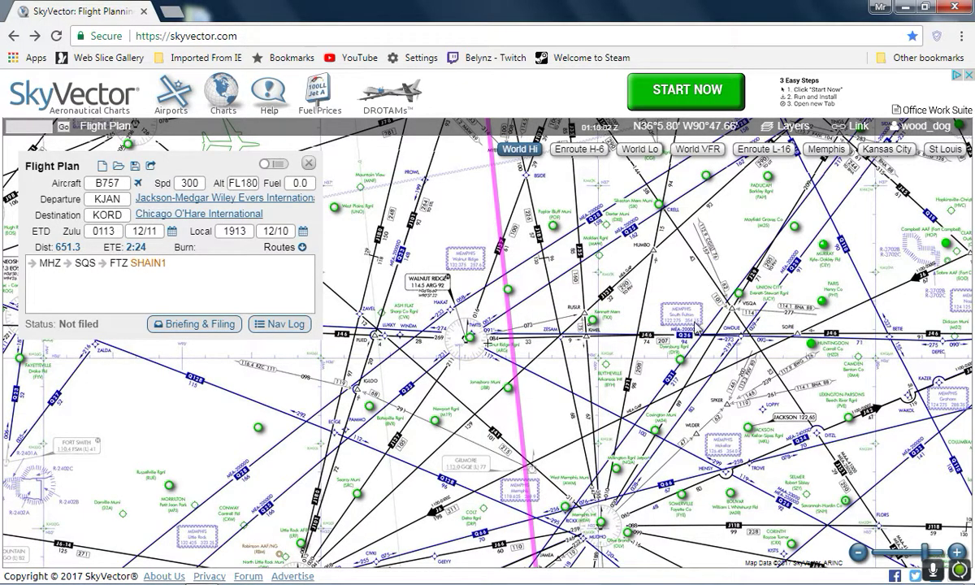
pyautogui.moveTo(680, 361)
pyautogui.scroll(1, 667, 297)
pyautogui.scroll(-1, 665, 296)
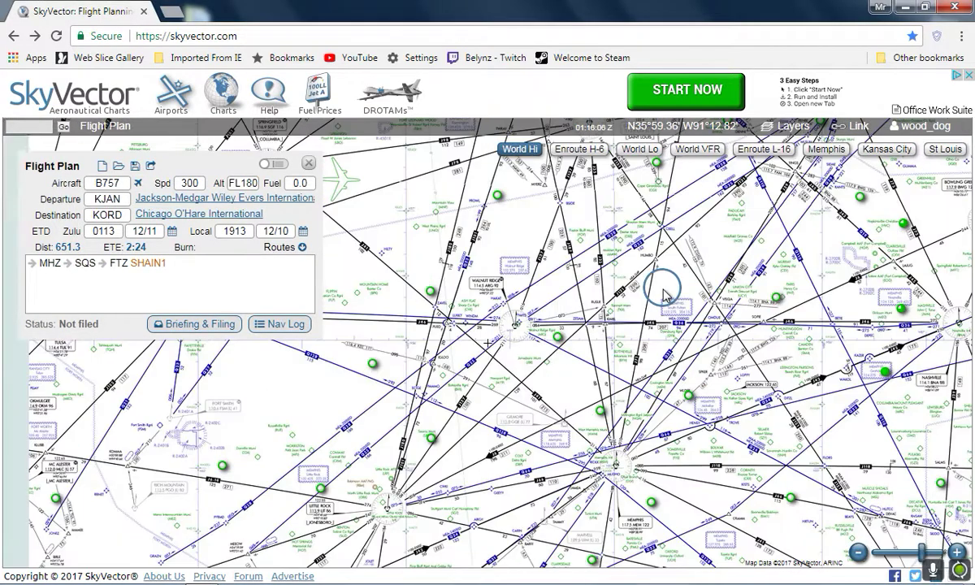
pyautogui.scroll(-1, 529, 354)
pyautogui.moveTo(526, 353); pyautogui.dragTo(535, 480)
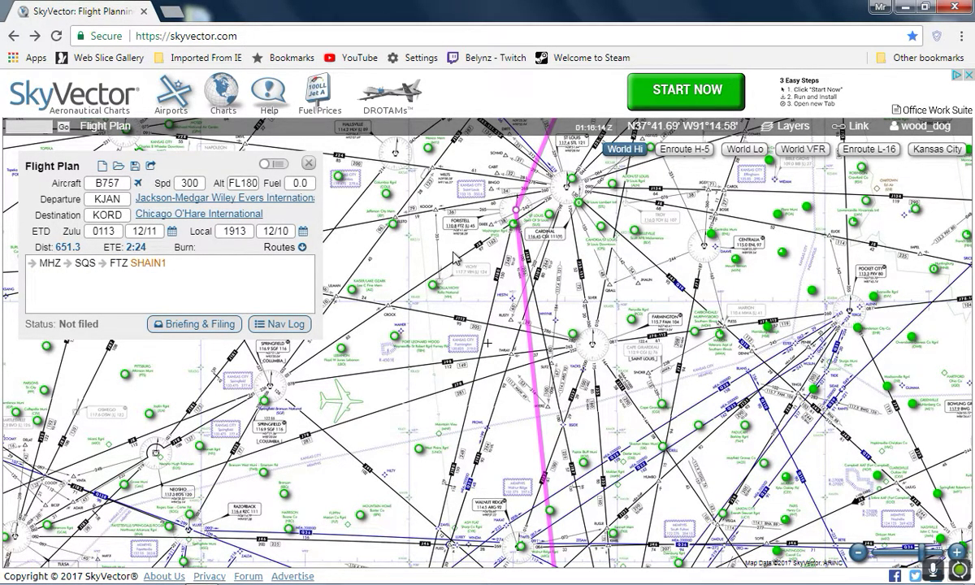
# Trace the SHAIN1 arrival on the chart from Foristell (FTZ) past Peoria to Chicago O'Hare
pyautogui.scroll(2, 455, 259)
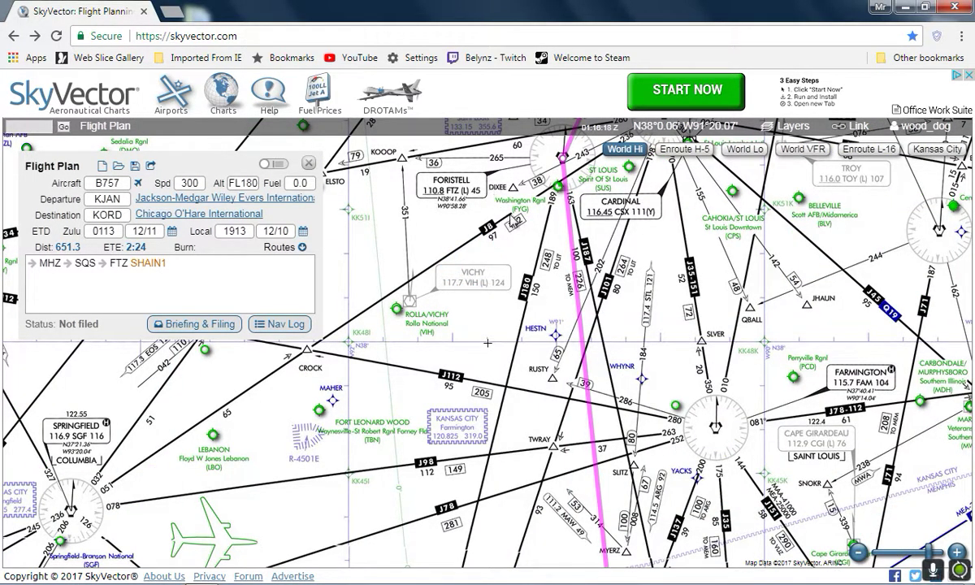
pyautogui.moveTo(658, 235); pyautogui.dragTo(626, 416)
pyautogui.moveTo(111, 268)
pyautogui.moveTo(167, 263)
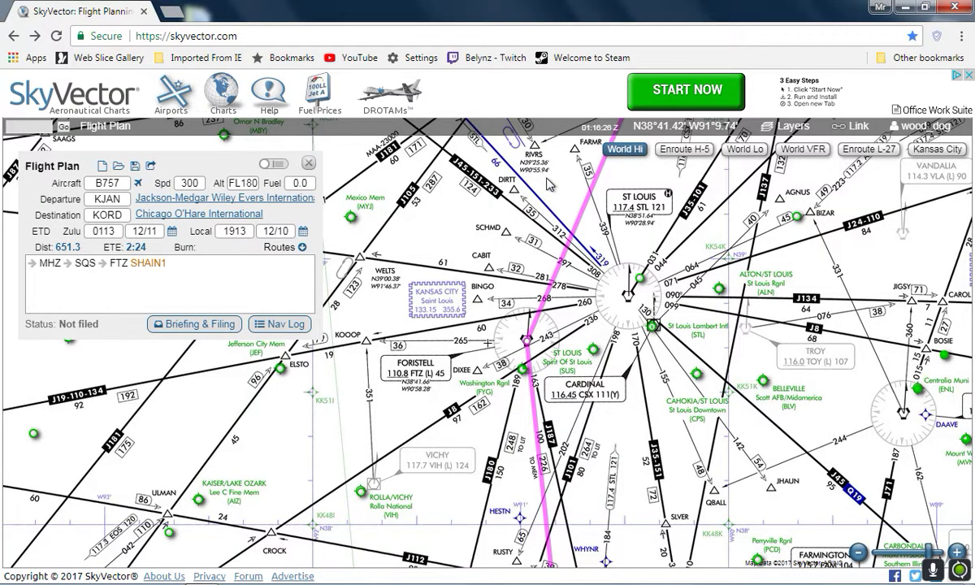
pyautogui.moveTo(525, 221); pyautogui.dragTo(389, 435)
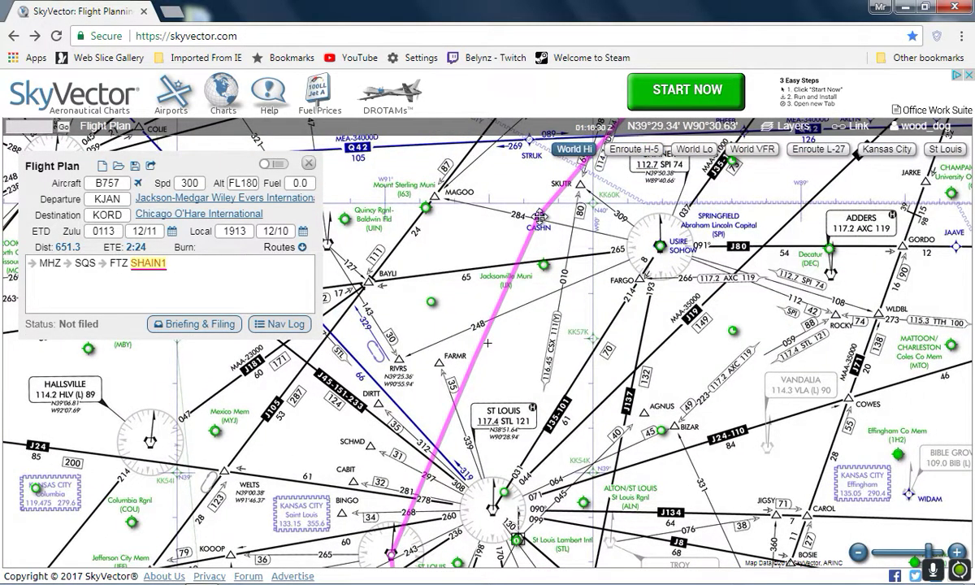
pyautogui.moveTo(622, 180); pyautogui.dragTo(497, 413)
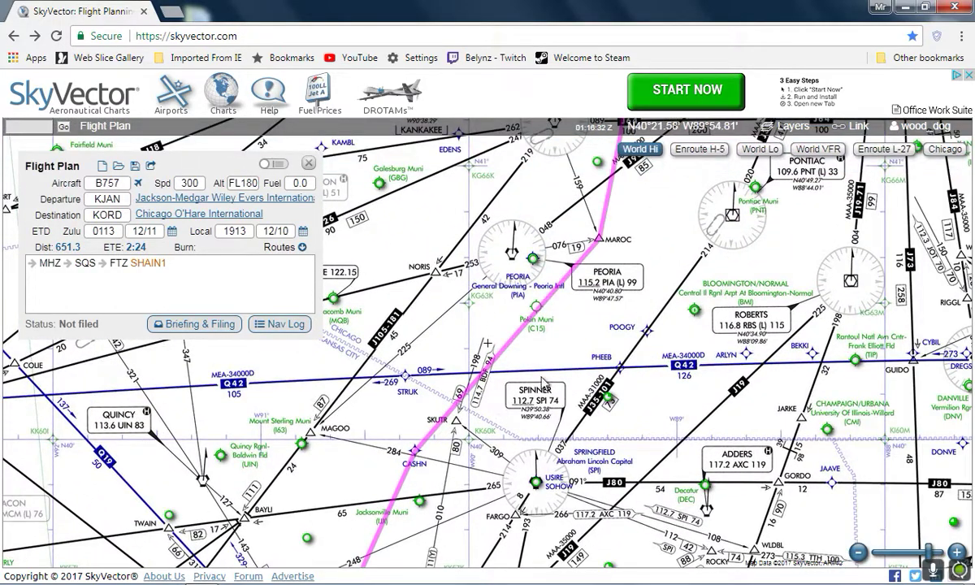
pyautogui.moveTo(630, 203); pyautogui.dragTo(566, 444)
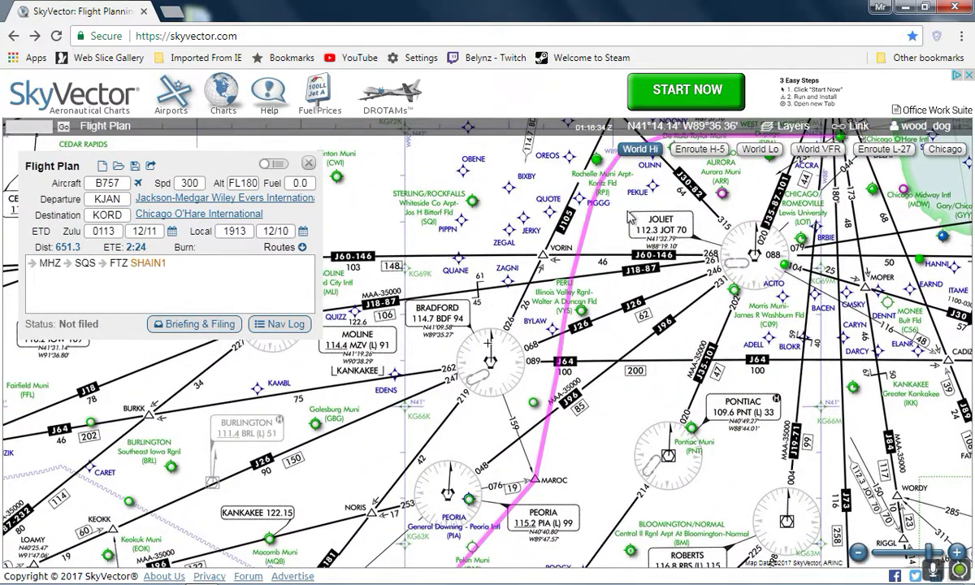
pyautogui.moveTo(631, 211); pyautogui.dragTo(632, 341)
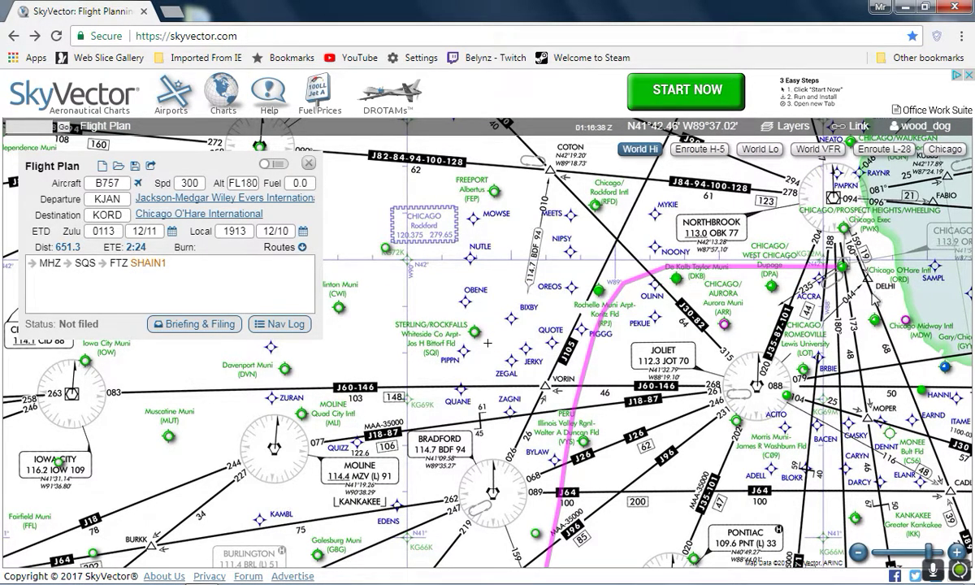
pyautogui.moveTo(806, 262); pyautogui.dragTo(729, 288)
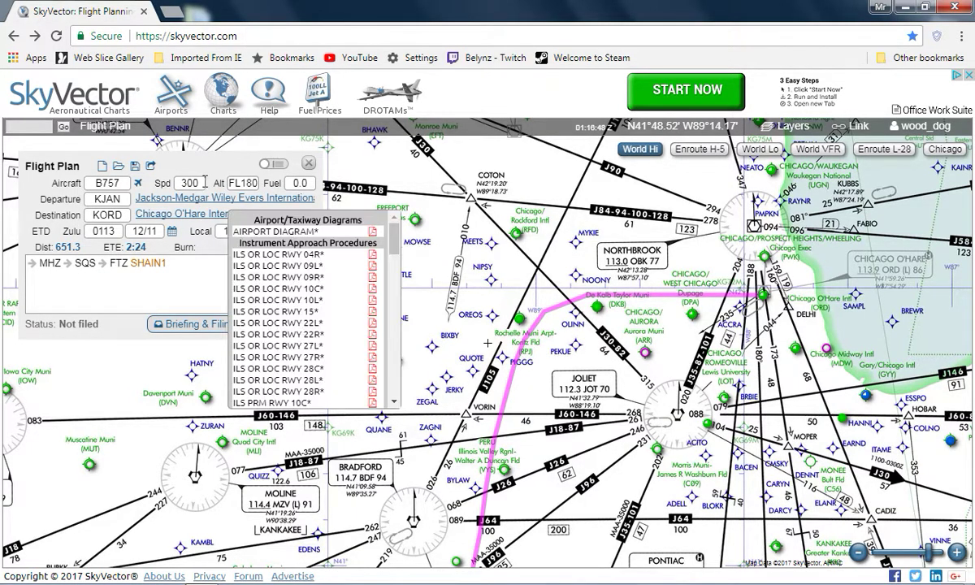
# Open the KJAN airport diagram from the departure airport's charts, enlarge it and examine the runways and taxiways
pyautogui.moveTo(180, 203)
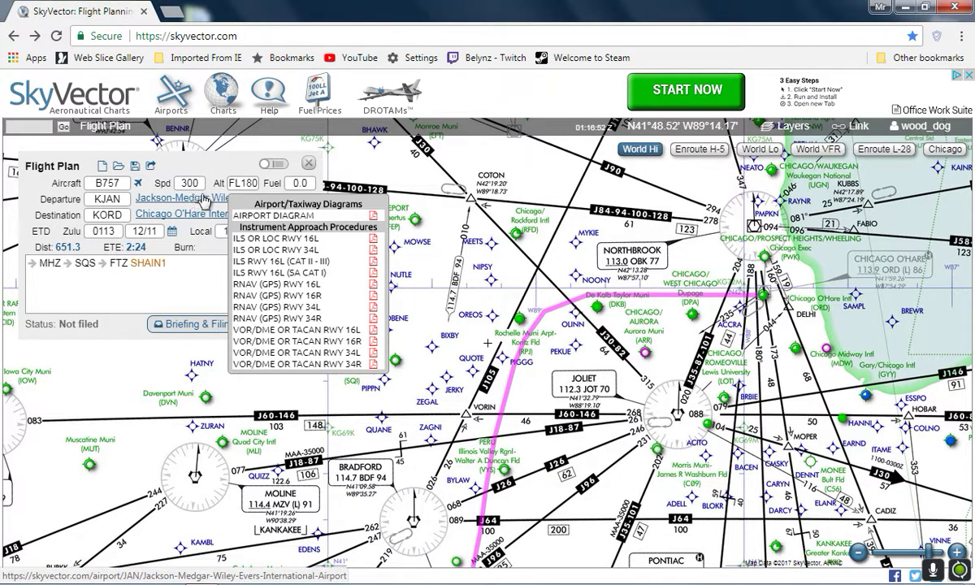
pyautogui.click(255, 217)
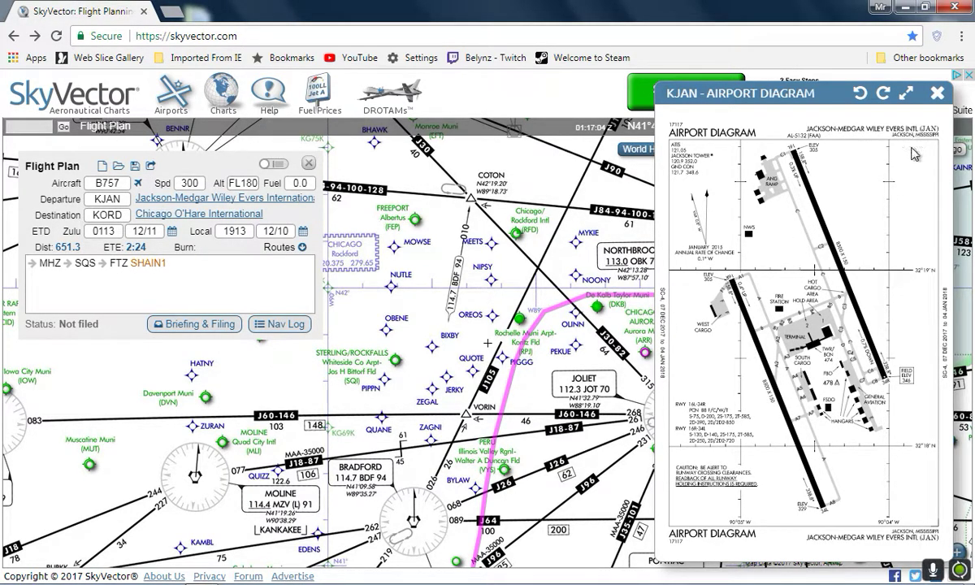
pyautogui.click(908, 97)
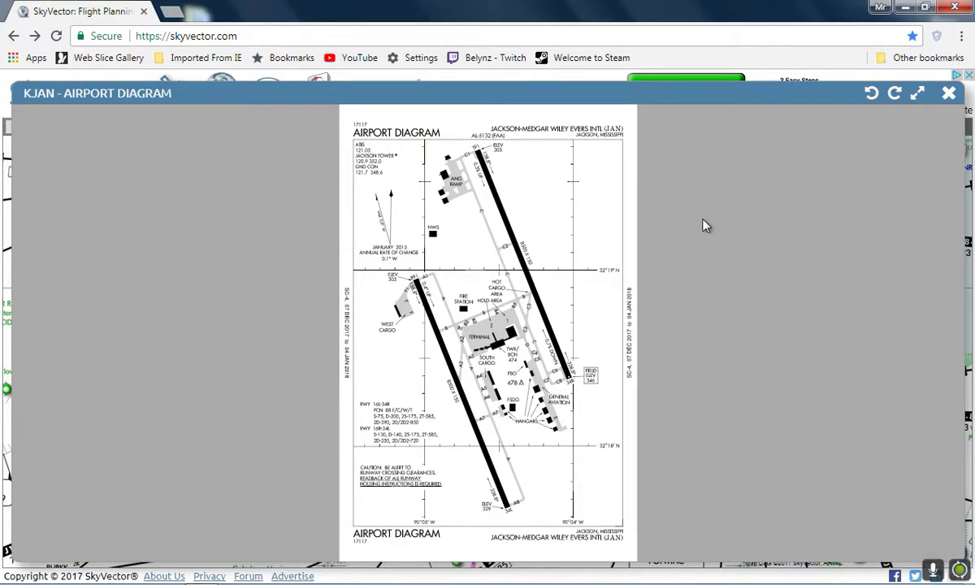
pyautogui.scroll(3, 657, 354)
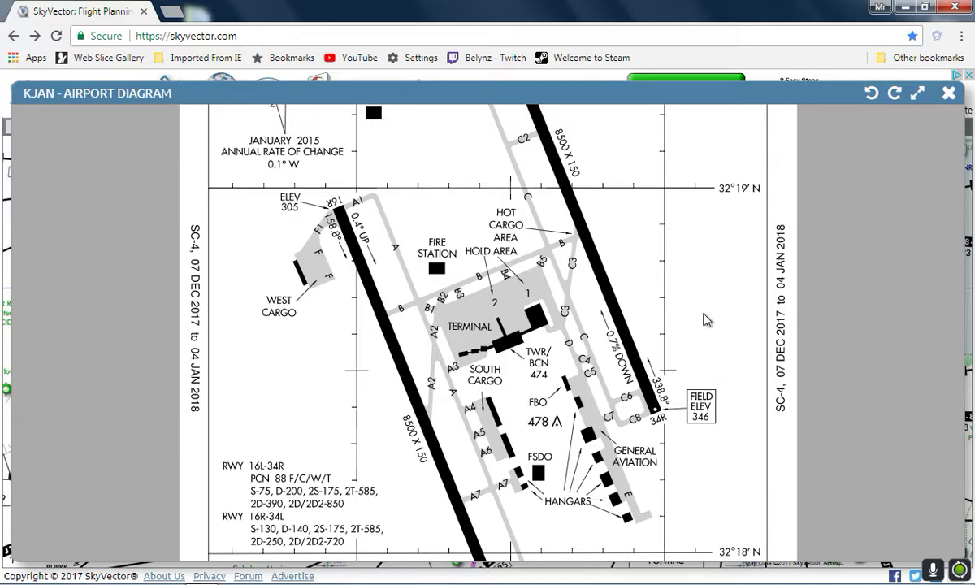
pyautogui.scroll(4, 699, 219)
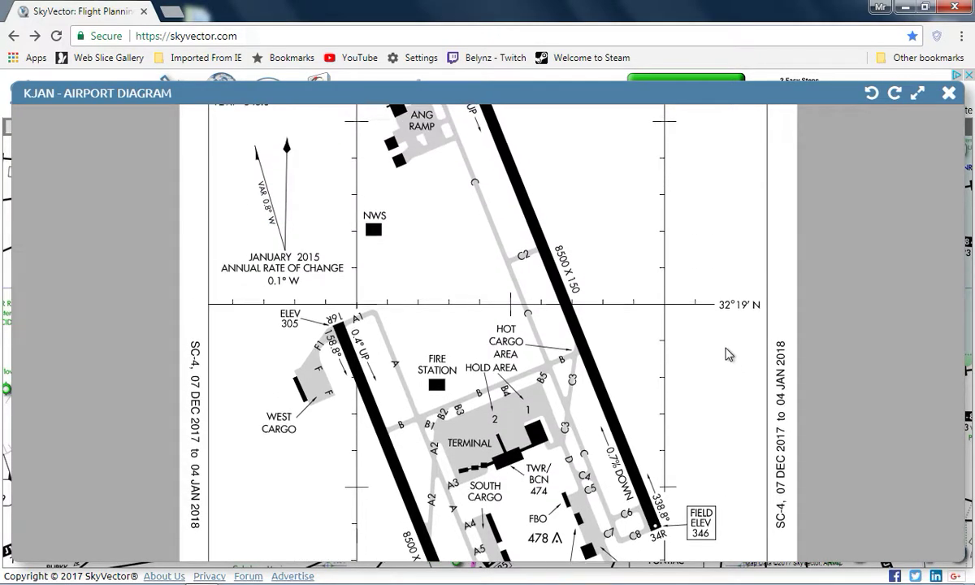
pyautogui.scroll(-1, 699, 234)
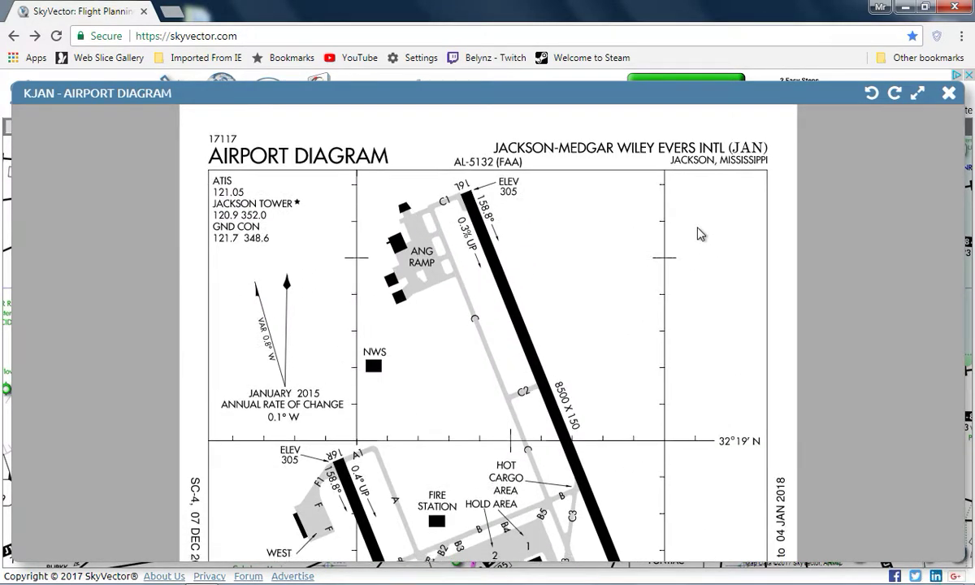
# Examine the KJAN airport diagram's two parallel runways from end to end, including the terminal, cargo and general aviation areas
pyautogui.scroll(-4, 691, 382)
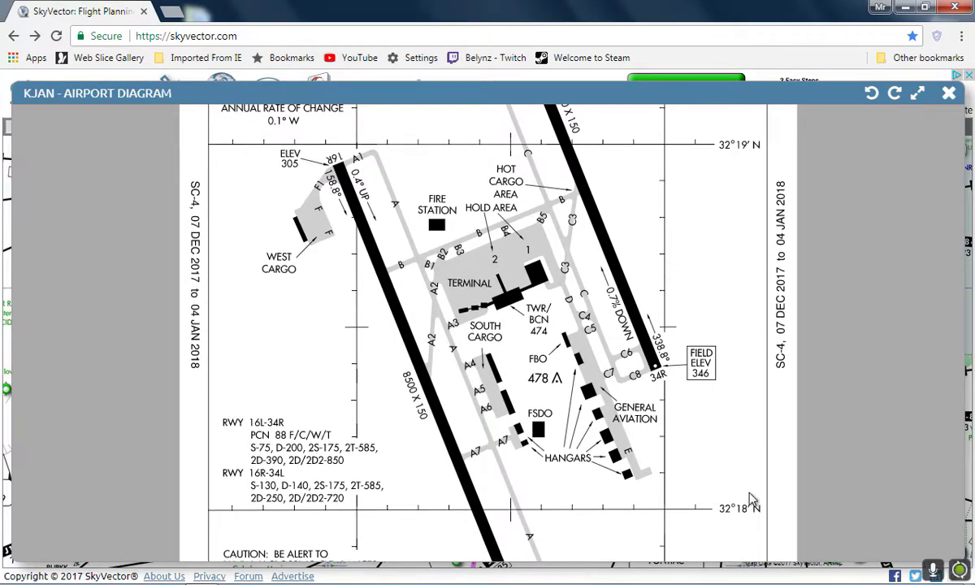
pyautogui.scroll(-2, 713, 455)
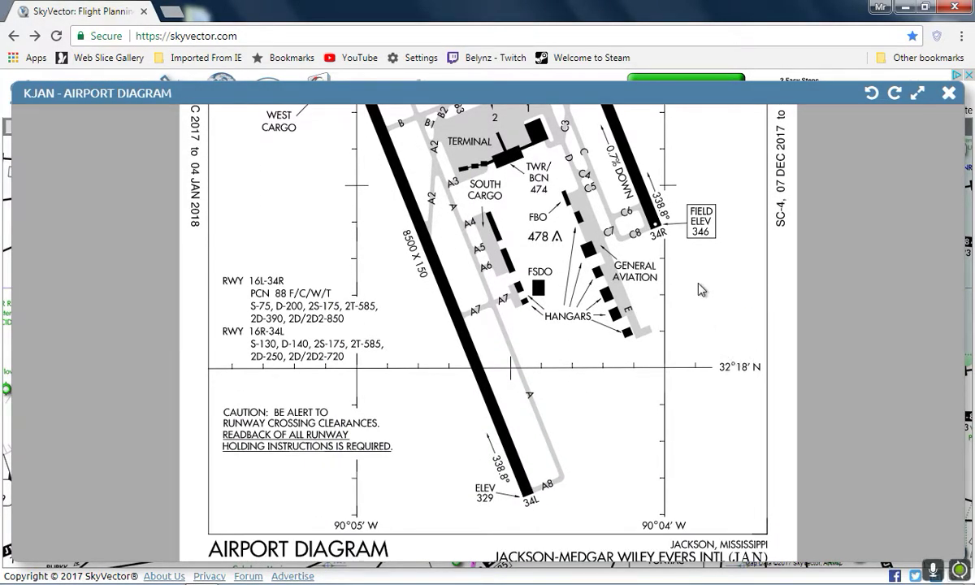
pyautogui.scroll(2, 693, 428)
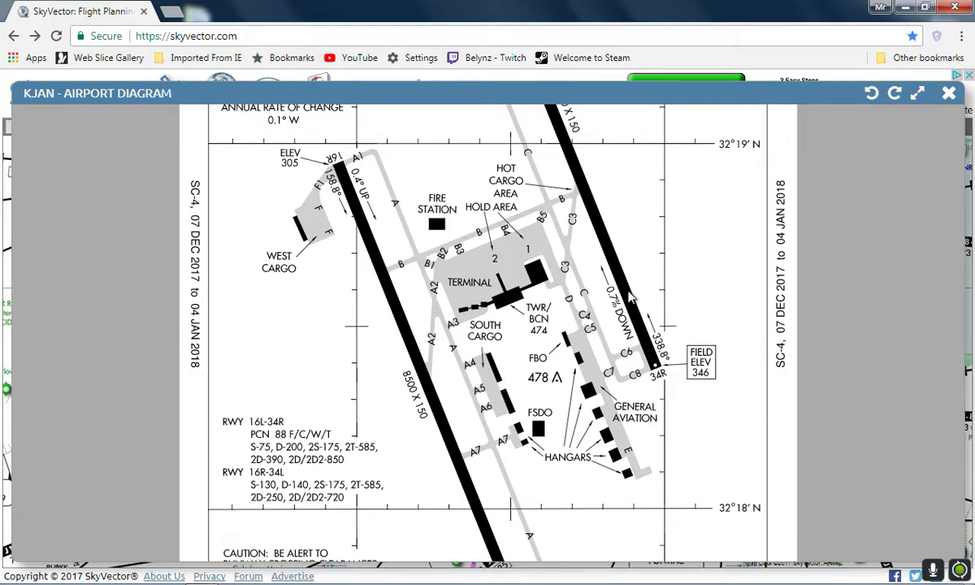
pyautogui.scroll(3, 603, 224)
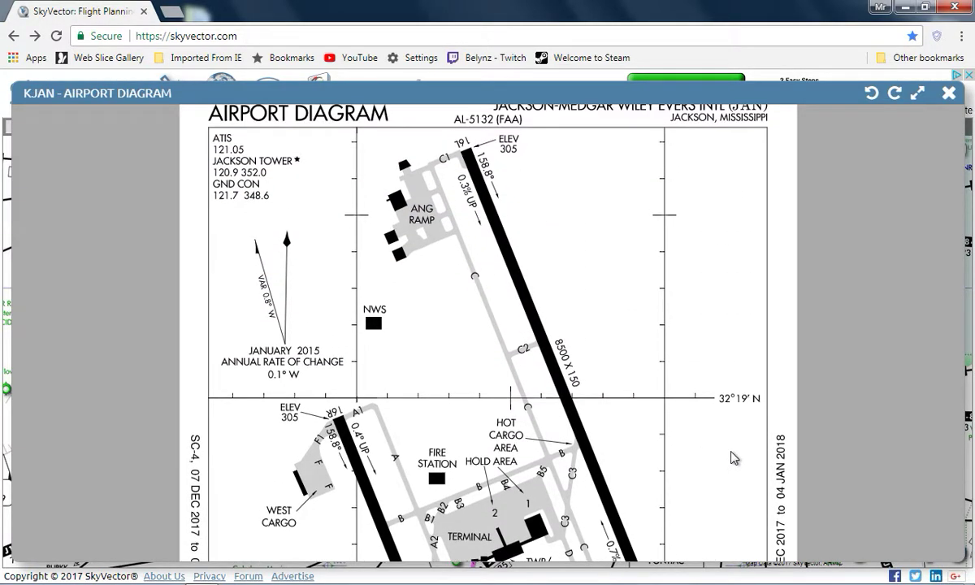
pyautogui.scroll(-1, 640, 317)
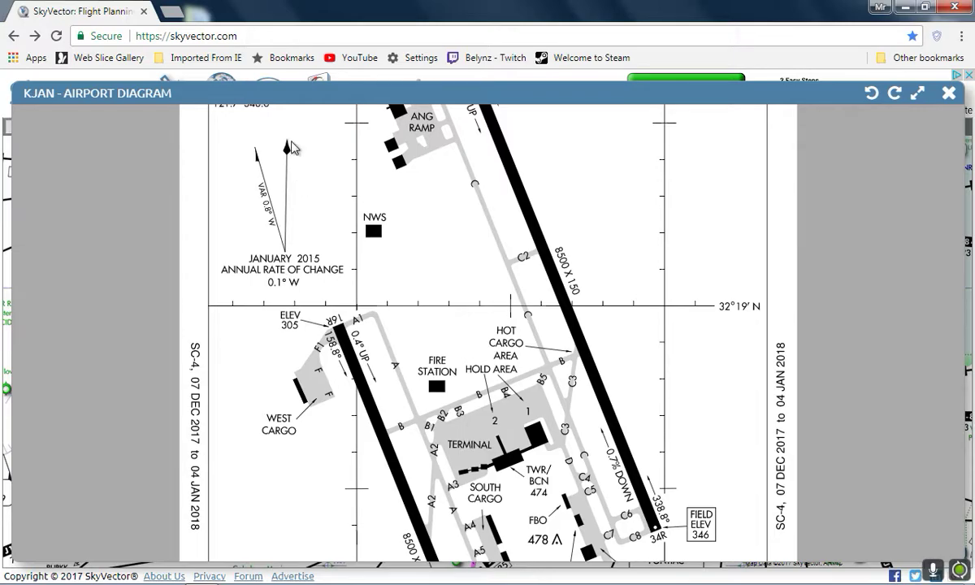
pyautogui.moveTo(646, 443); pyautogui.dragTo(632, 204)
pyautogui.scroll(-2, 623, 437)
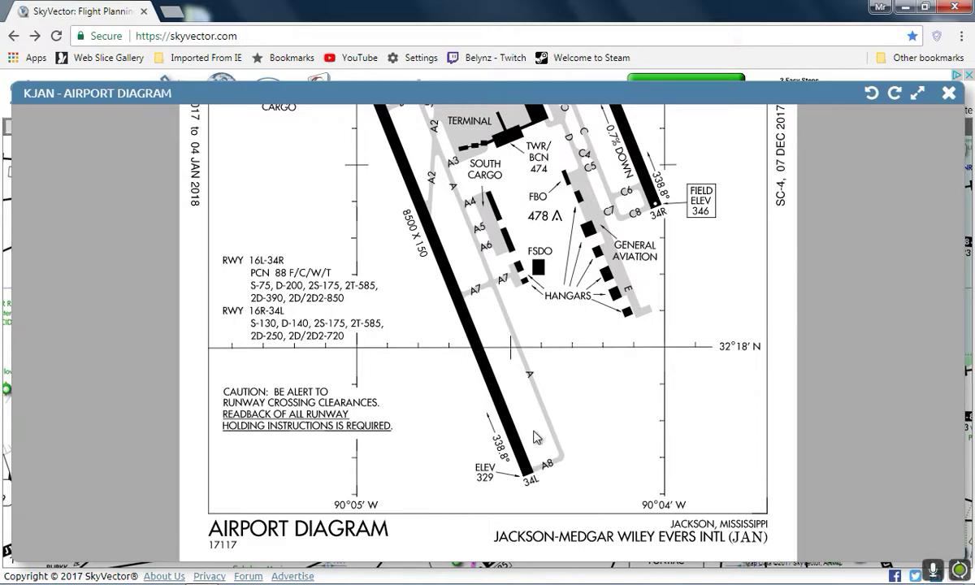
pyautogui.scroll(5, 651, 308)
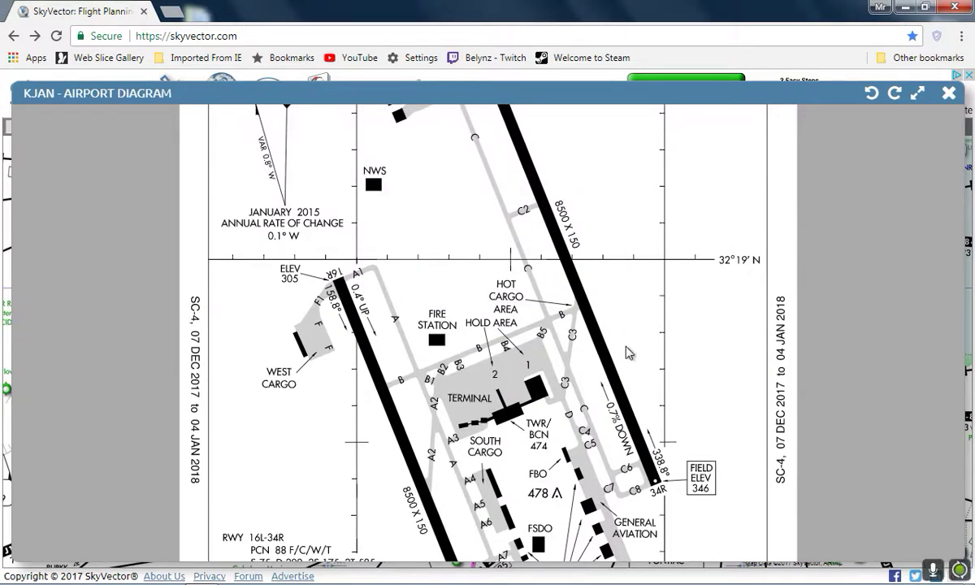
pyautogui.moveTo(542, 165); pyautogui.dragTo(622, 427)
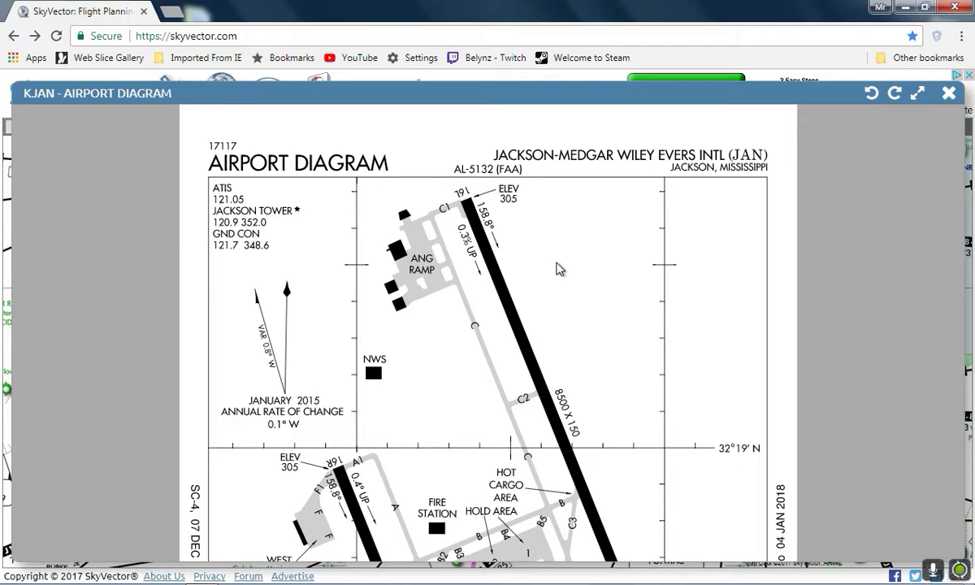
# Inspect the taxiways linking the KJAN terminal with runway 16L-34R up close, and close the airport diagram
pyautogui.scroll(-1, 606, 246)
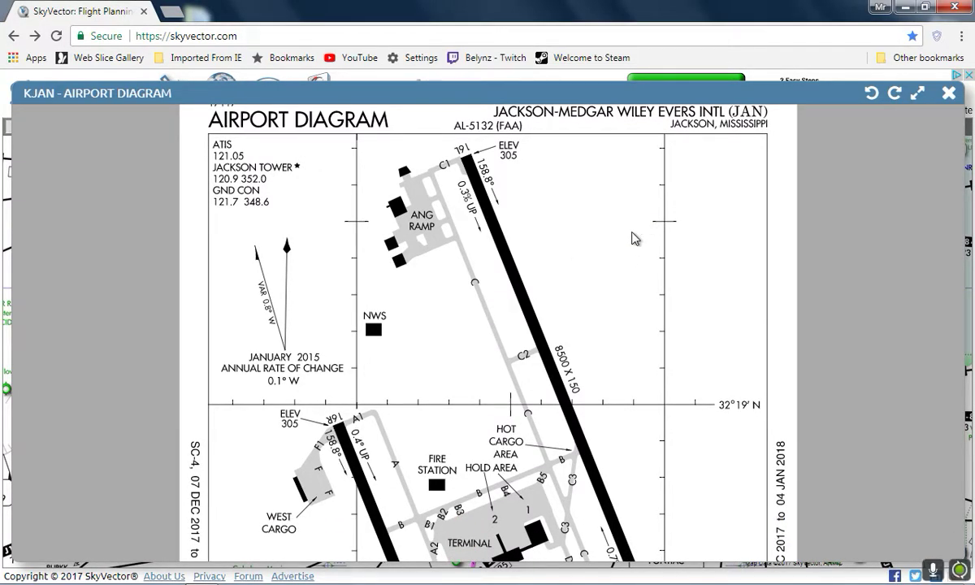
pyautogui.scroll(1, 635, 238)
pyautogui.scroll(-4, 635, 239)
pyautogui.scroll(2, 635, 238)
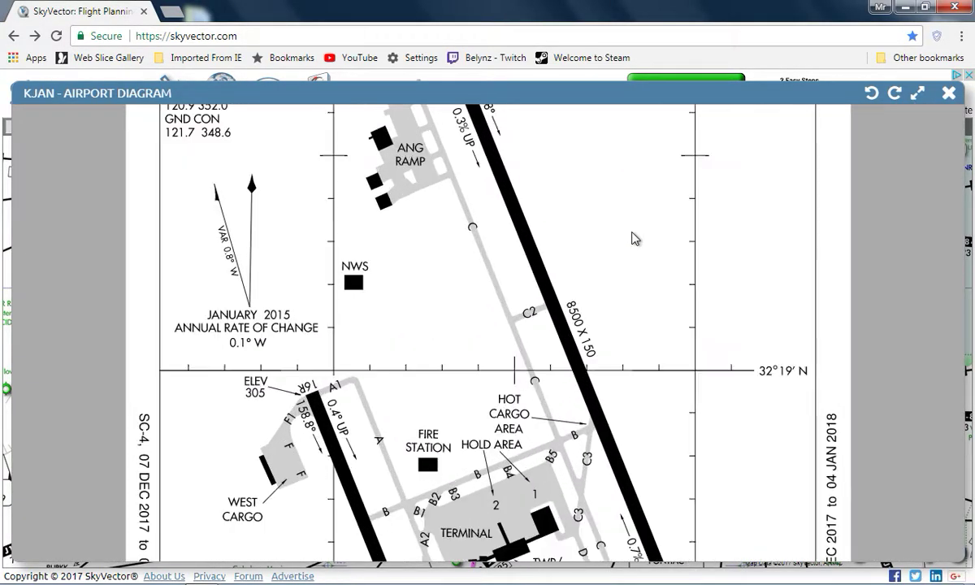
pyautogui.moveTo(649, 394); pyautogui.dragTo(619, 168)
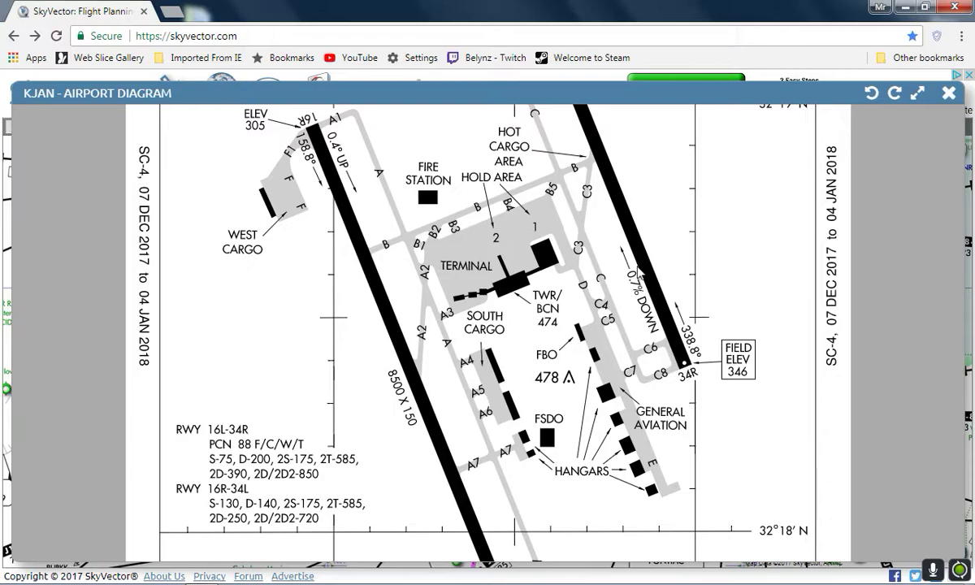
pyautogui.scroll(1, 685, 280)
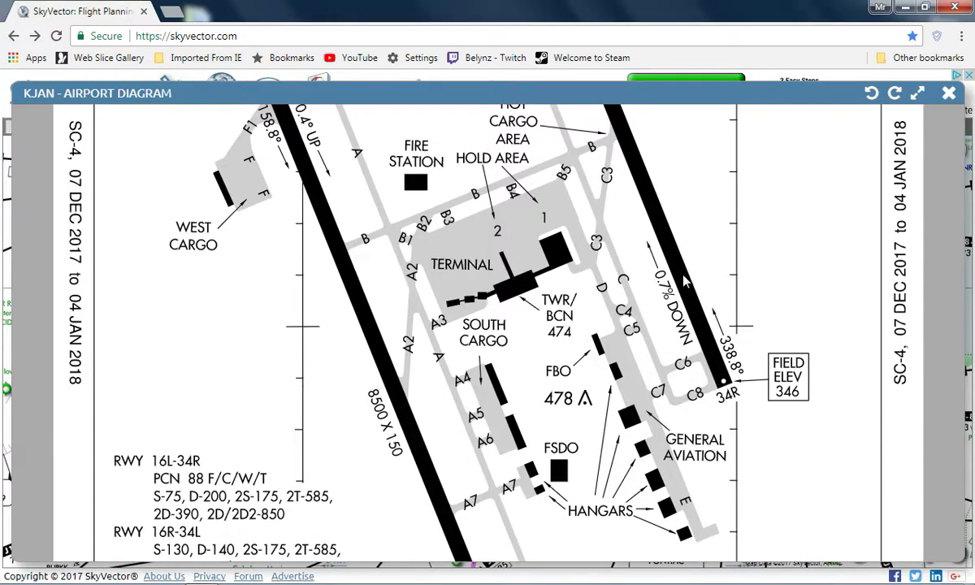
pyautogui.scroll(-3, 687, 281)
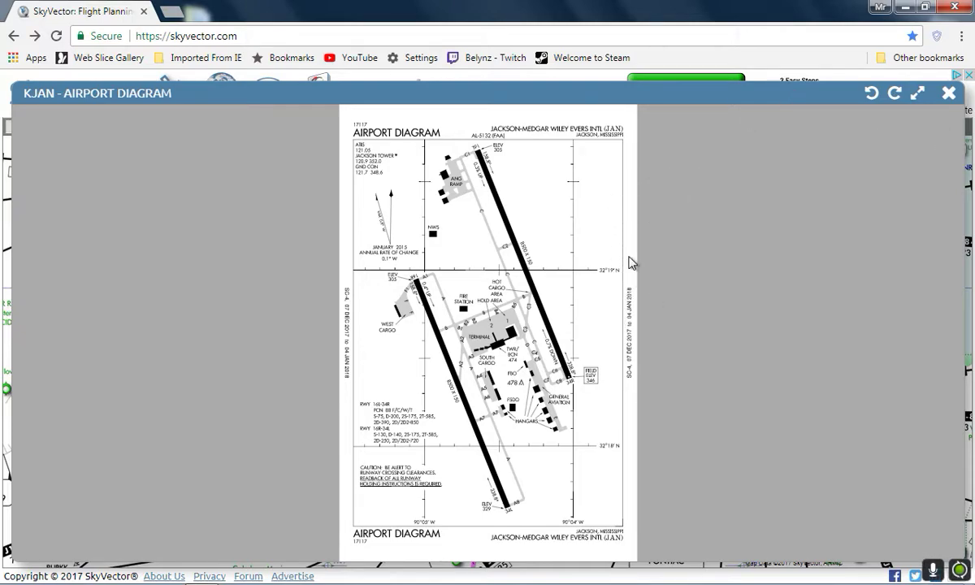
pyautogui.click(949, 96)
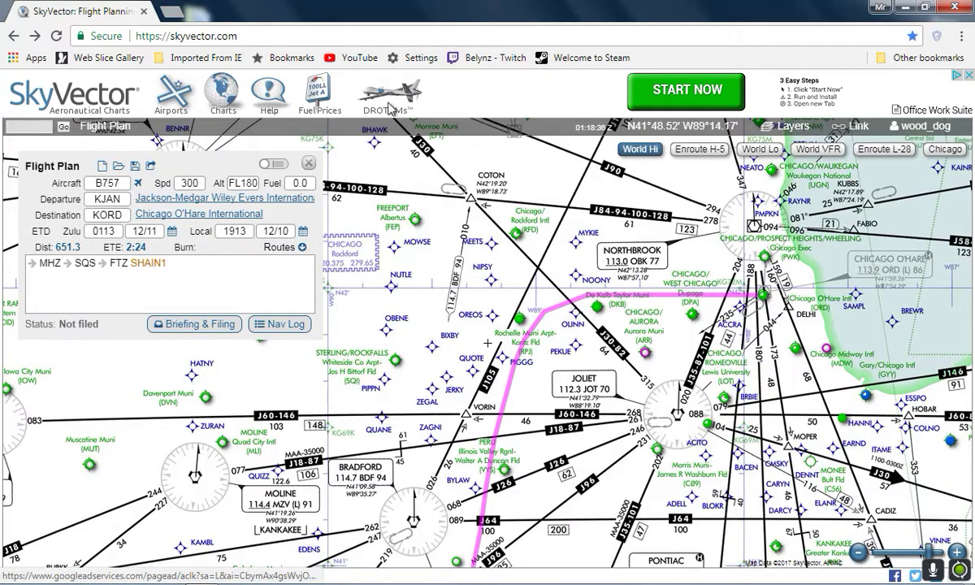
# Browse Chicago O'Hare's chart list through the ILS and RNAV approaches down to the departure procedures
pyautogui.moveTo(232, 197)
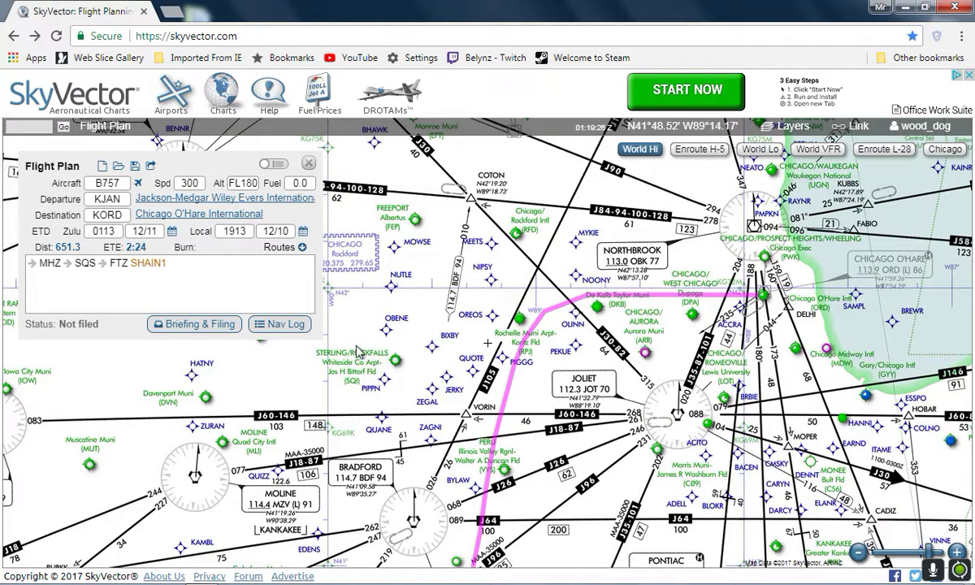
pyautogui.moveTo(551, 333); pyautogui.dragTo(630, 295)
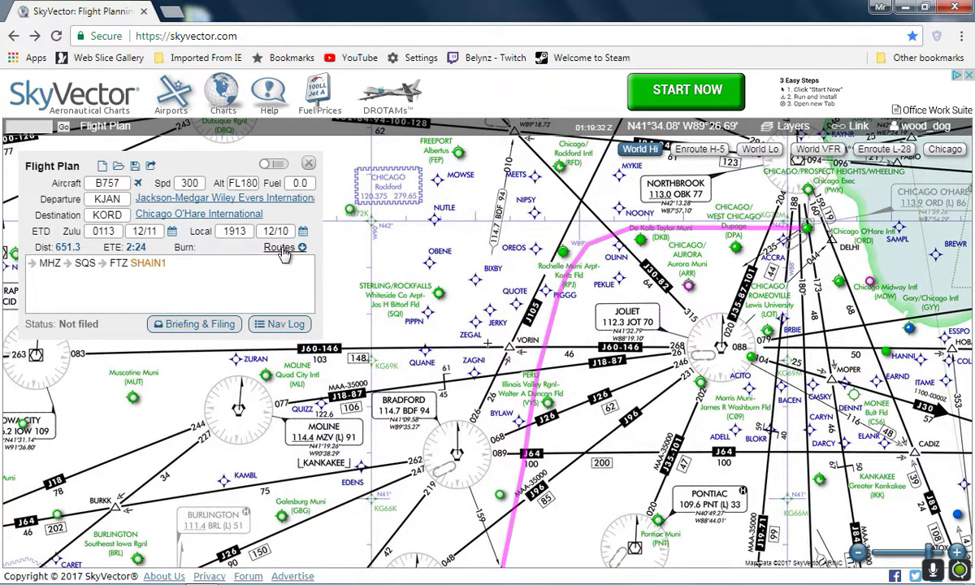
pyautogui.moveTo(221, 214)
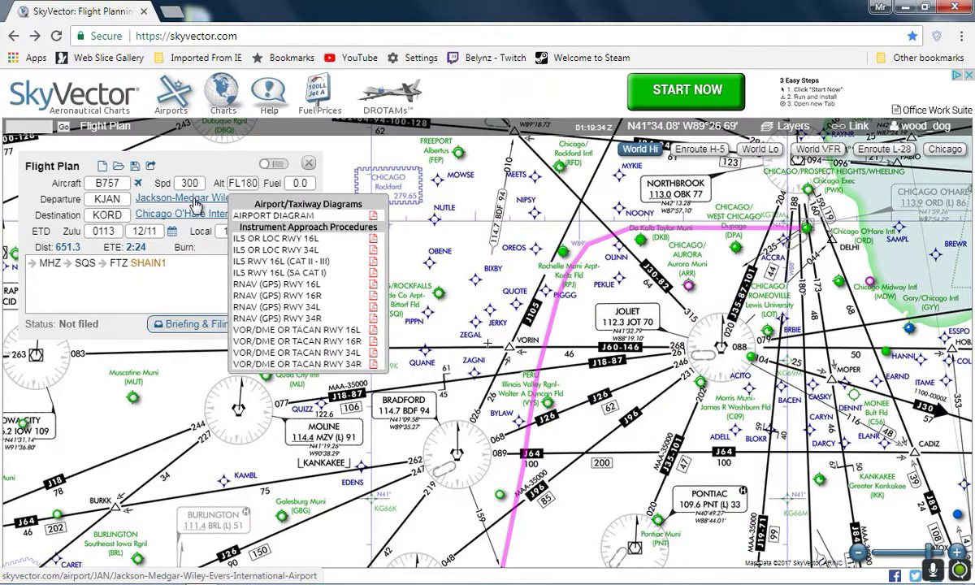
pyautogui.moveTo(189, 220)
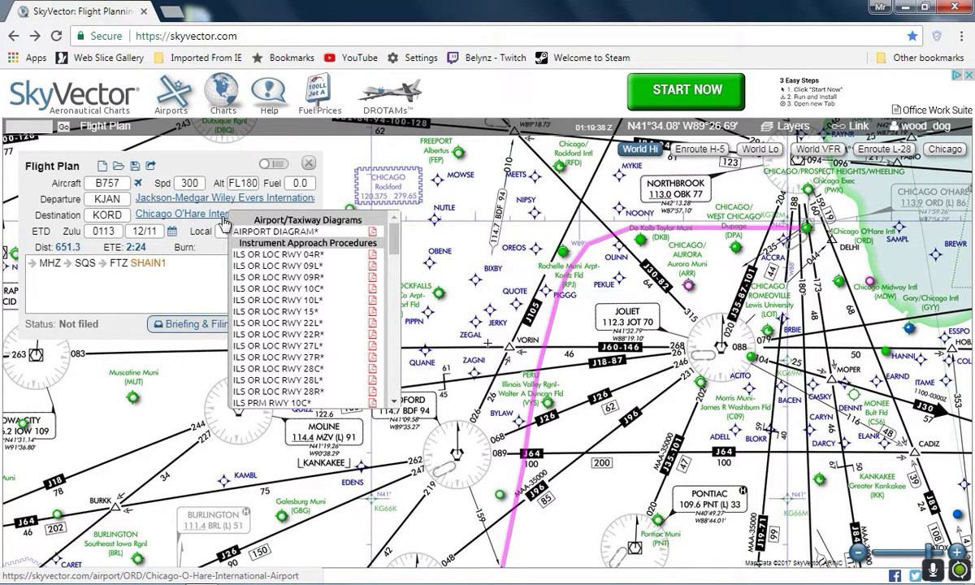
pyautogui.scroll(-4, 311, 345)
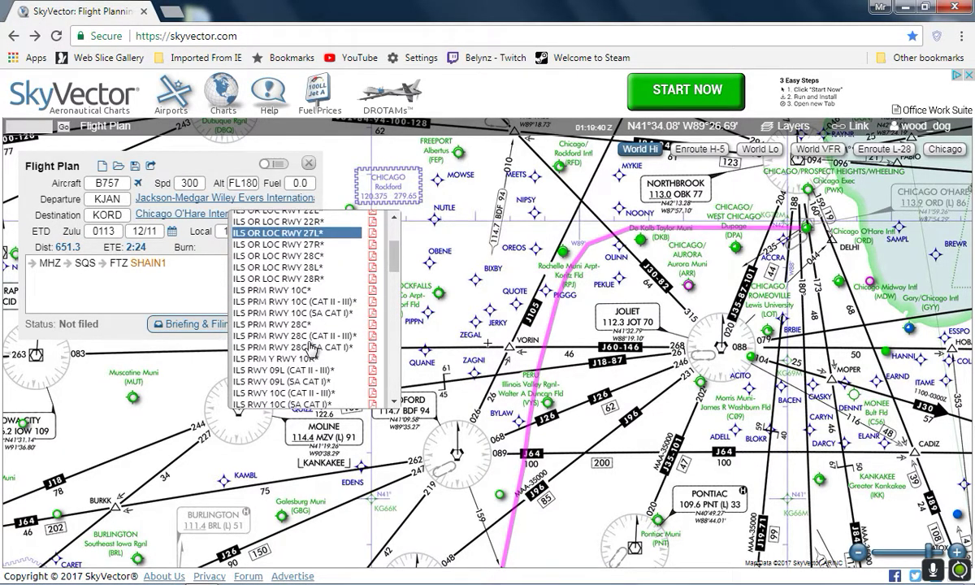
pyautogui.scroll(-10, 311, 345)
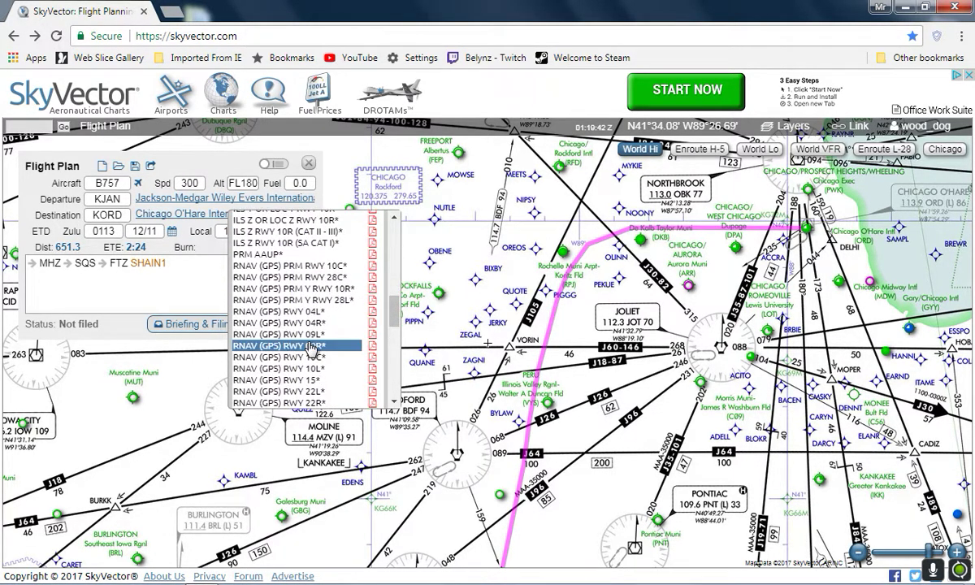
pyautogui.scroll(-2, 312, 348)
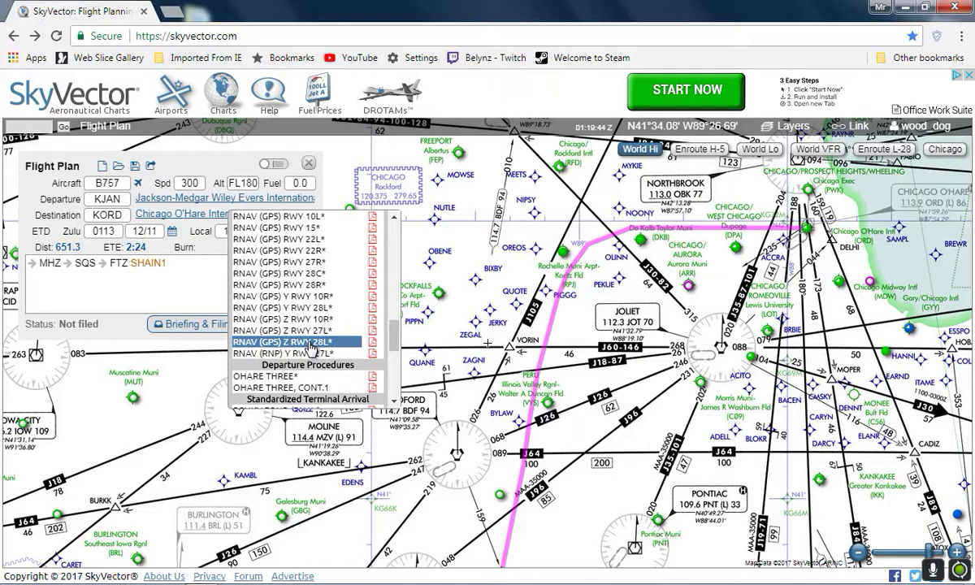
pyautogui.scroll(15, 311, 345)
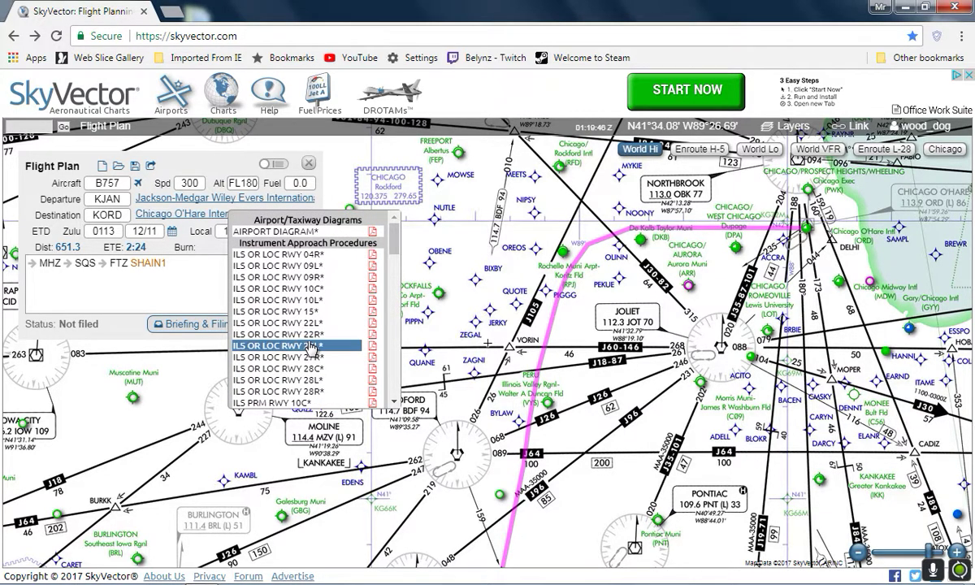
# Open KORD's ILS OR LOC RWY 09R approach chart, enlarge it and examine the final approach course and its fixes
pyautogui.click(308, 280)
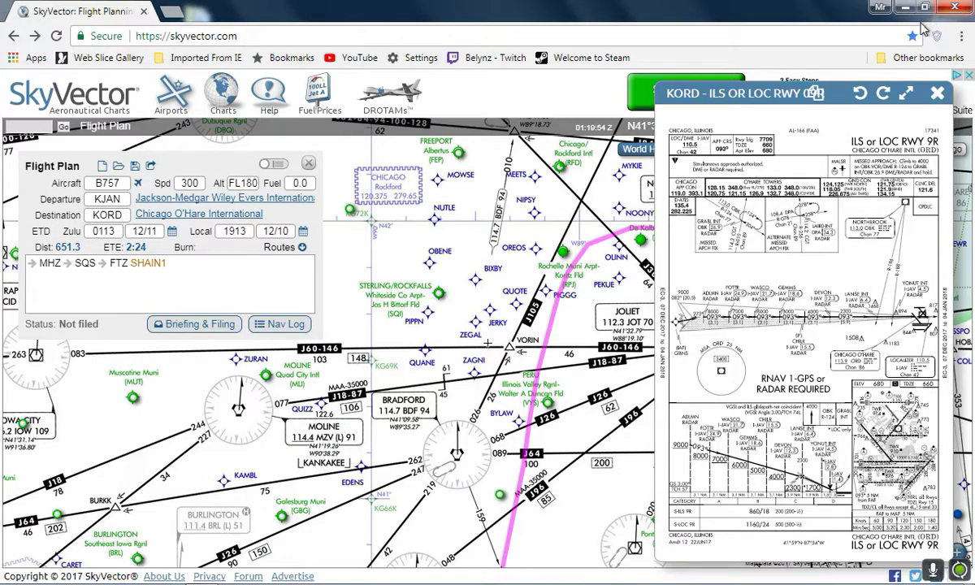
pyautogui.click(908, 96)
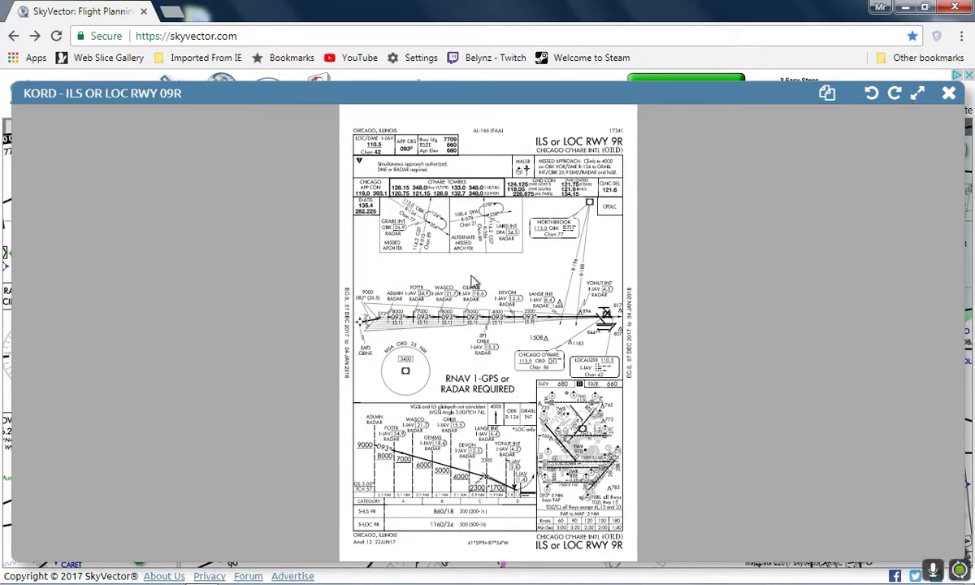
pyautogui.scroll(5, 529, 298)
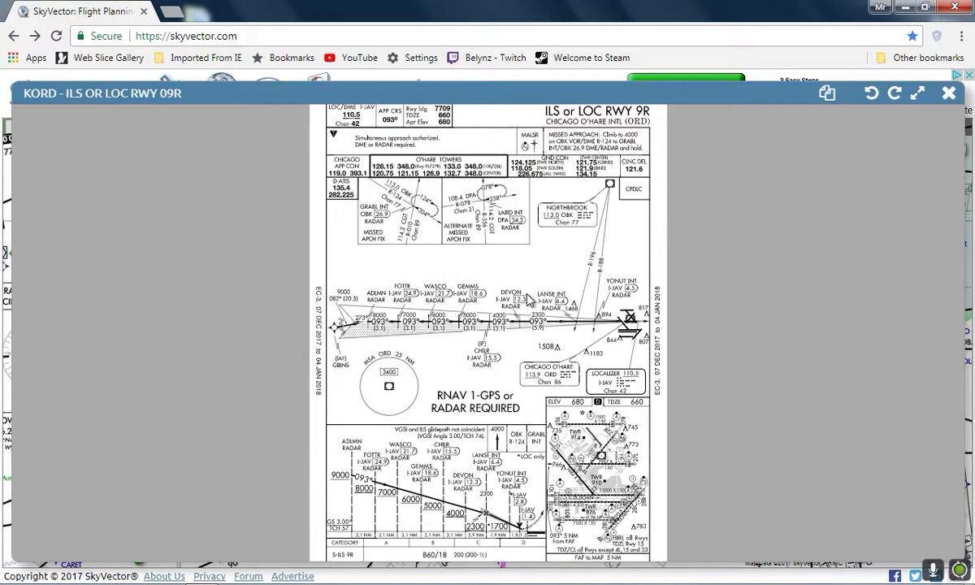
pyautogui.scroll(1, 530, 298)
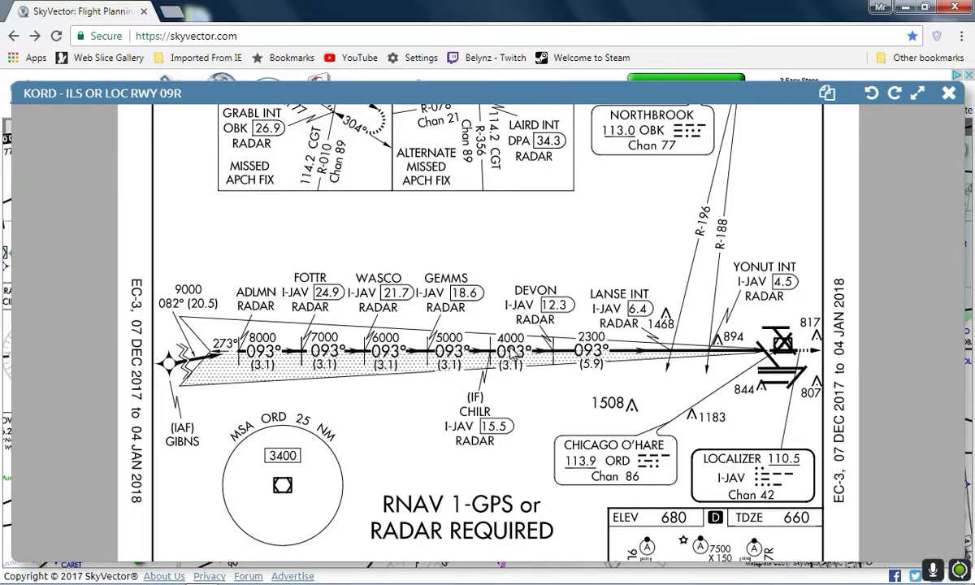
pyautogui.scroll(2, 614, 321)
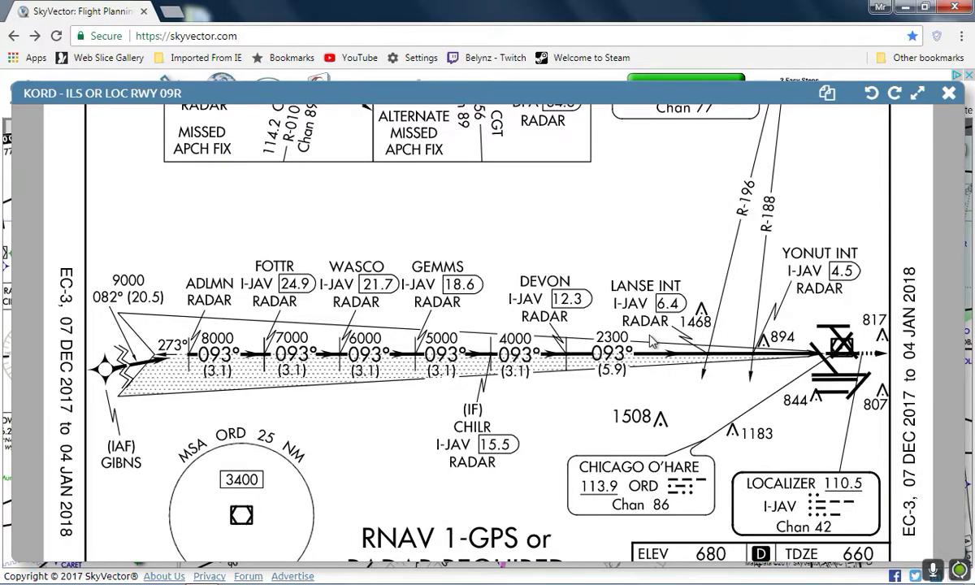
# Read the runway 9R chart's frequencies and missed approach instructions, and recheck the approach plan view
pyautogui.moveTo(704, 213); pyautogui.dragTo(741, 497)
pyautogui.scroll(1, 751, 333)
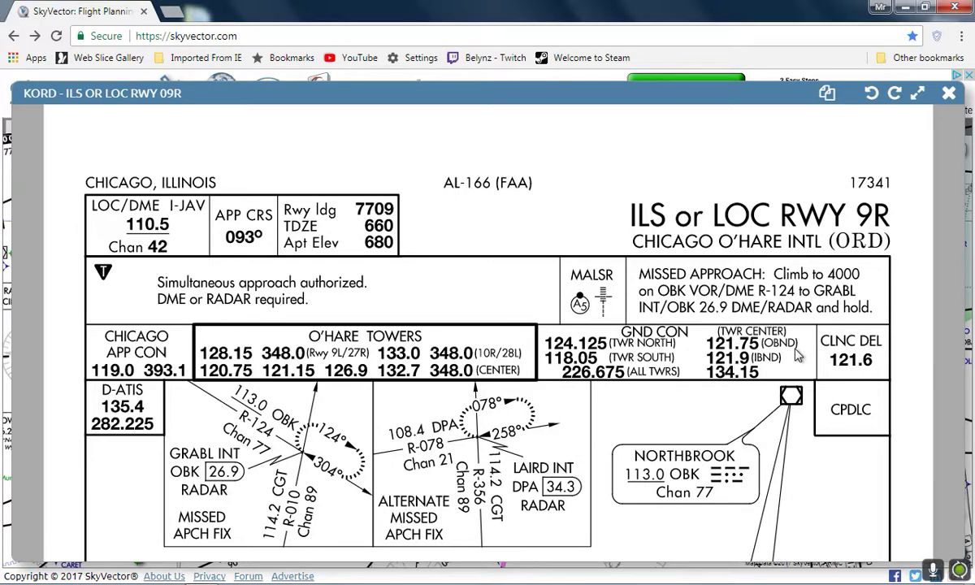
pyautogui.moveTo(751, 333); pyautogui.dragTo(776, 118)
pyautogui.moveTo(711, 455); pyautogui.dragTo(706, 268)
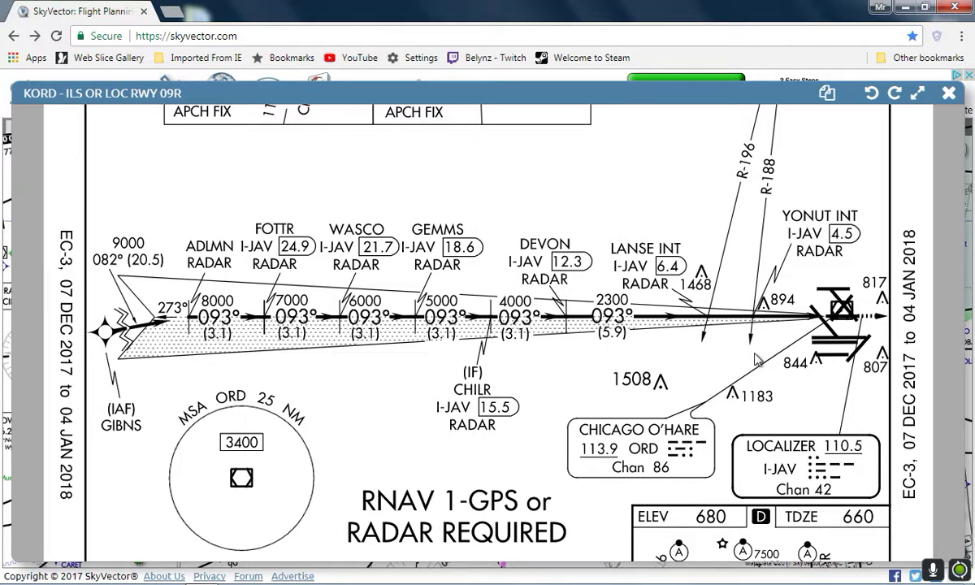
# Examine the runway 9R chart's descent profile, minimums and airport sketch, and close the chart
pyautogui.scroll(-3, 764, 366)
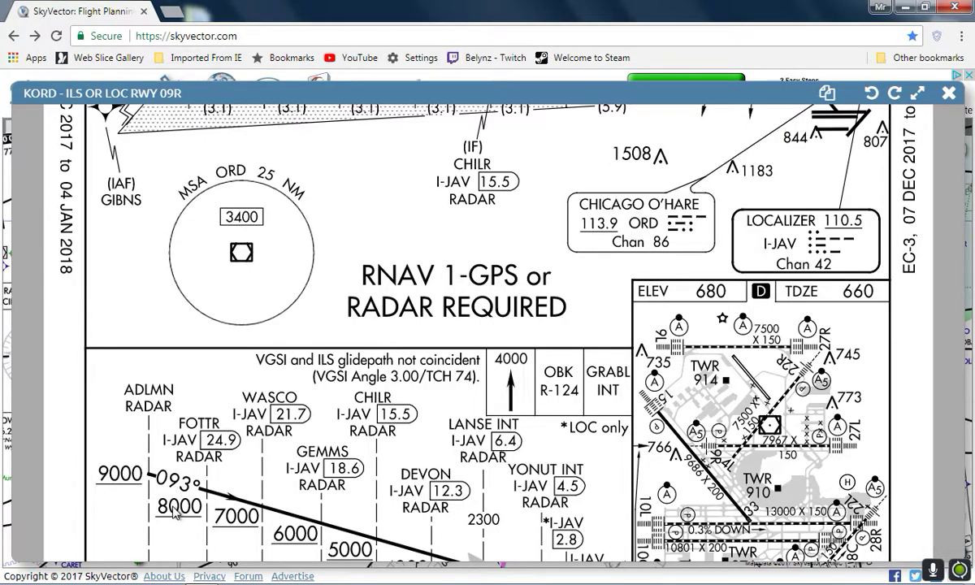
pyautogui.scroll(-3, 300, 498)
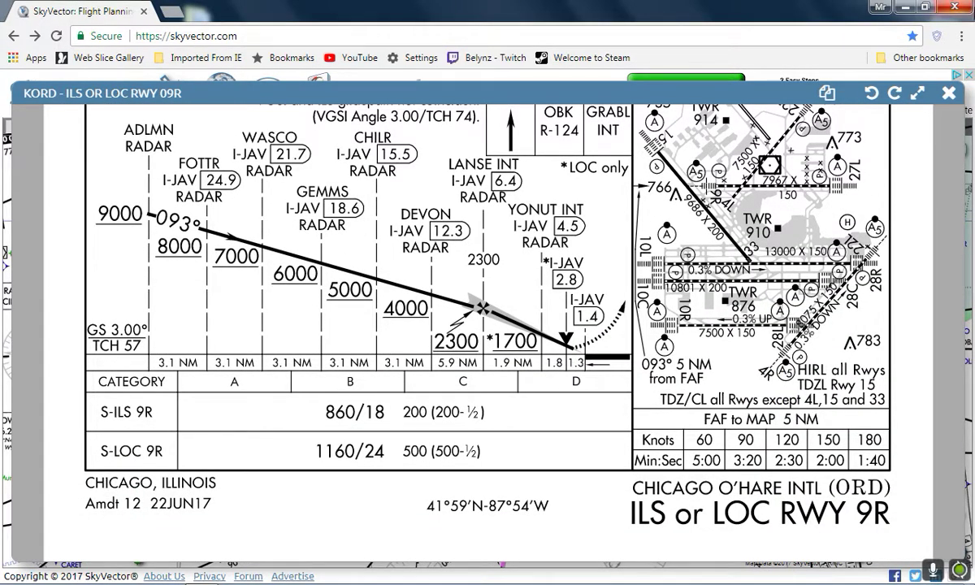
pyautogui.click(951, 94)
# Look through Chicago O'Hare's departure procedures and standard terminal arrivals in its chart list
pyautogui.moveTo(231, 219)
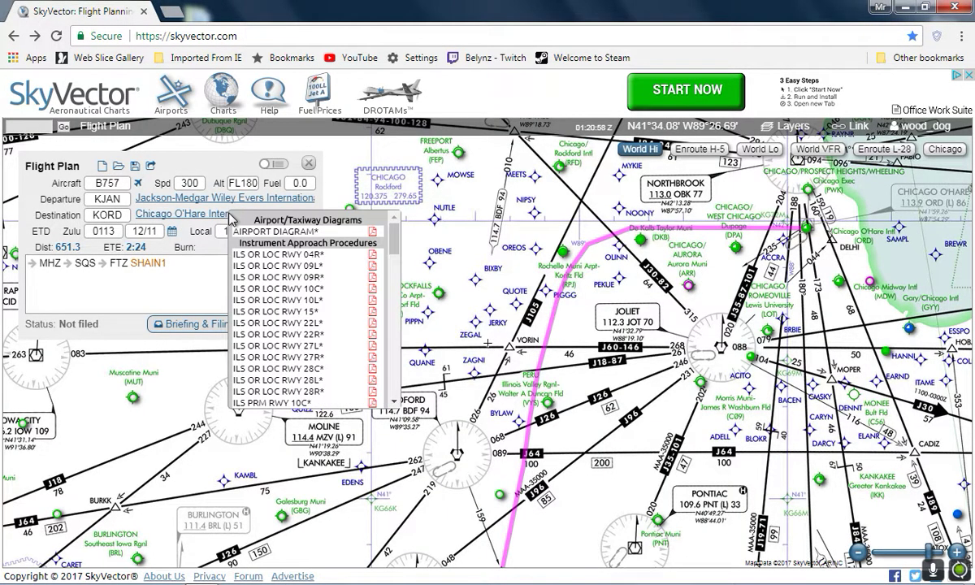
pyautogui.scroll(-5, 329, 312)
pyautogui.scroll(-5, 330, 312)
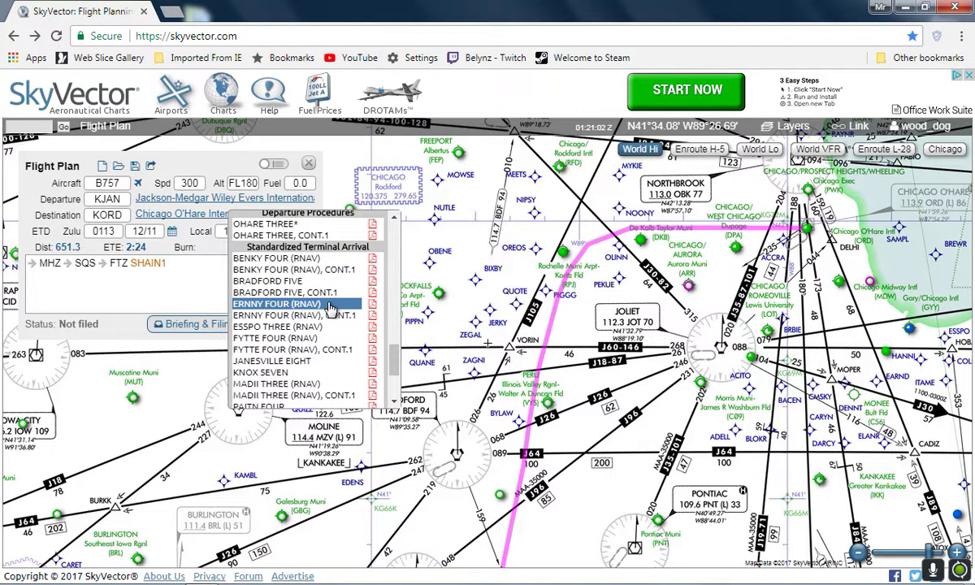
pyautogui.scroll(2, 329, 307)
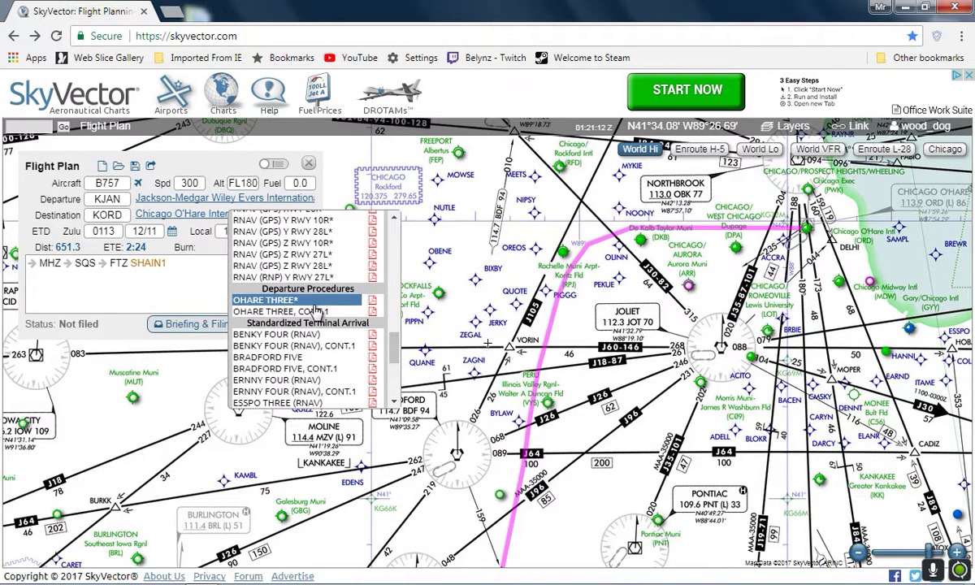
pyautogui.scroll(-3, 318, 373)
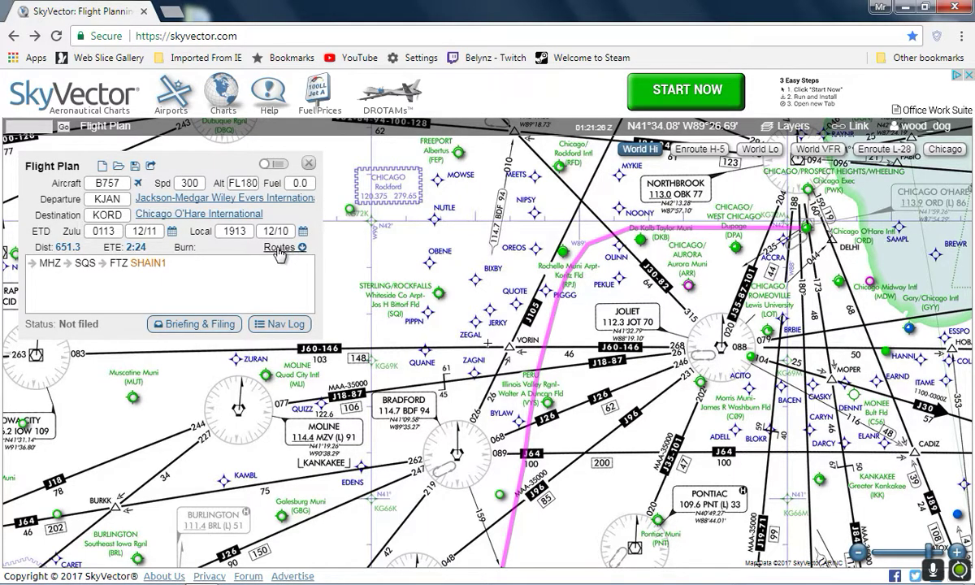
# Replace the flight plan's route with the suggested MHZ SQS FTZ TRTLL4 routing and check its arrival leg
pyautogui.click(278, 250)
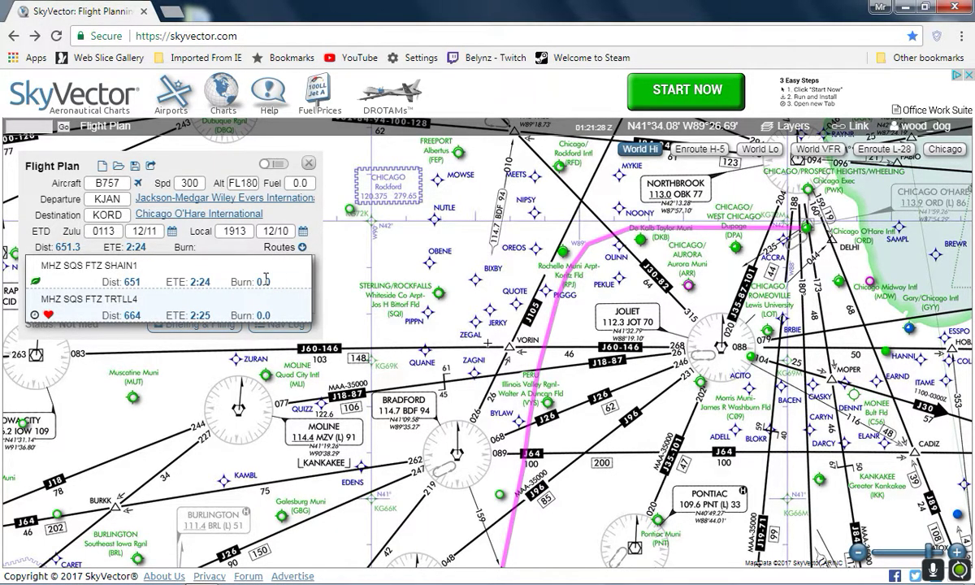
pyautogui.click(100, 301)
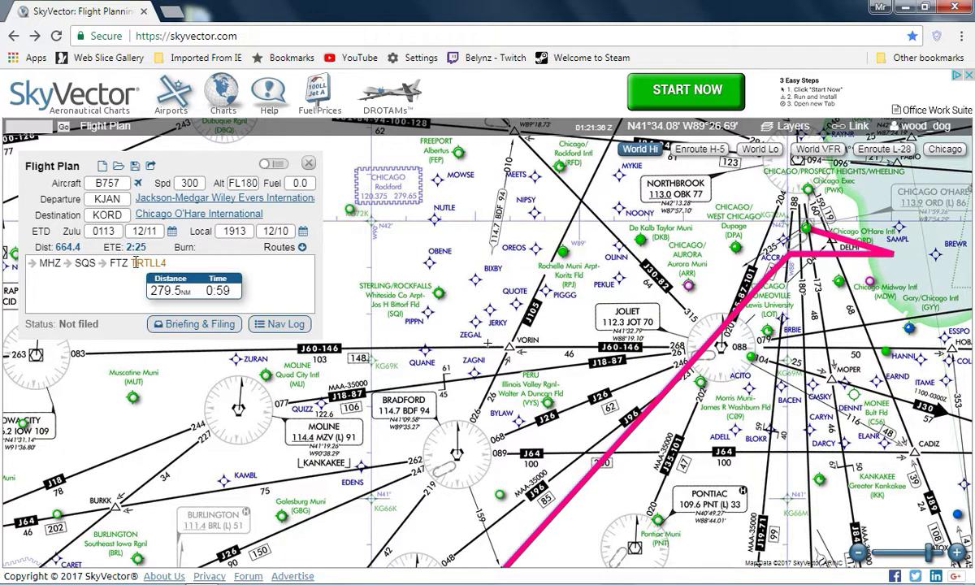
pyautogui.moveTo(120, 265)
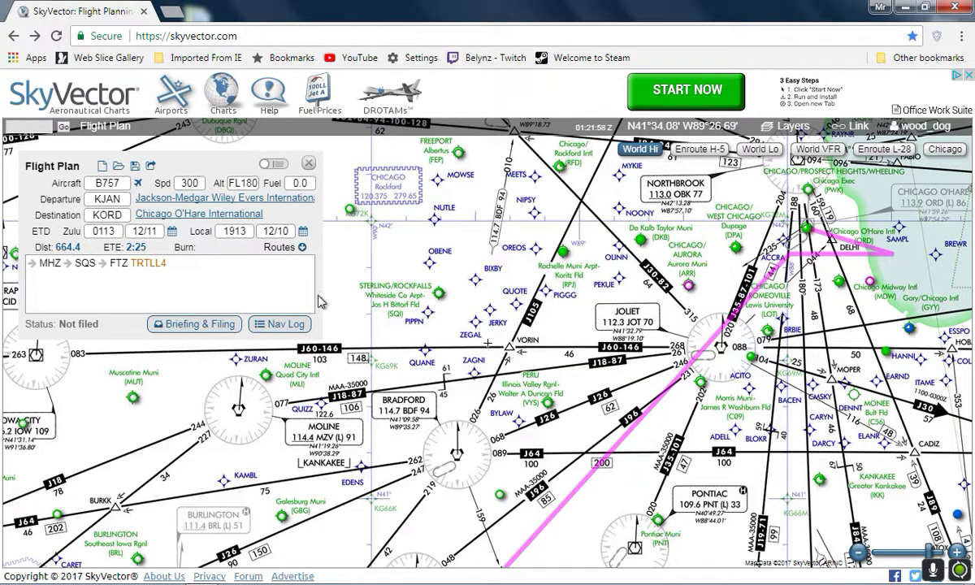
# Open the KJAN to KORD navigation log and read its planned route and waypoint table
pyautogui.click(284, 327)
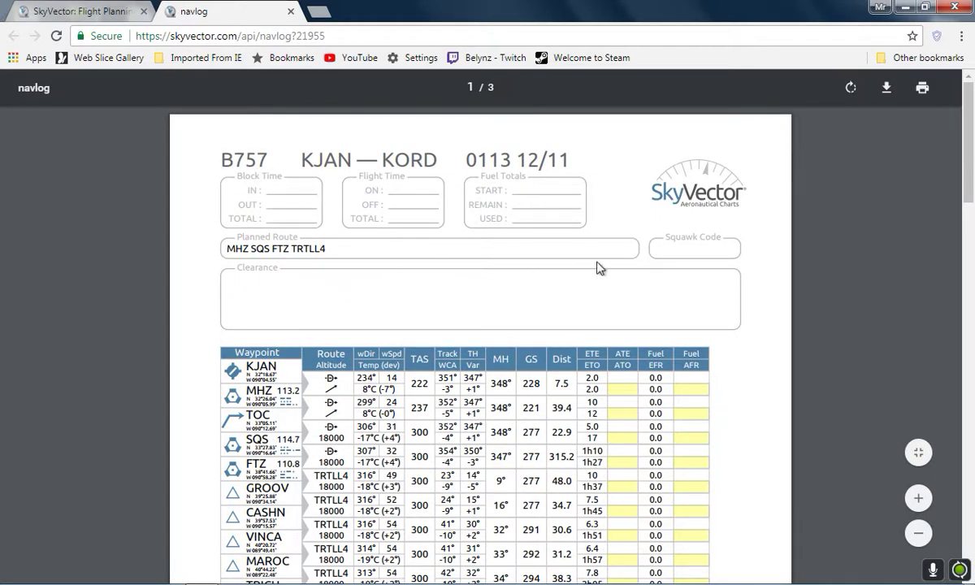
pyautogui.scroll(-2, 599, 268)
pyautogui.scroll(-1, 599, 267)
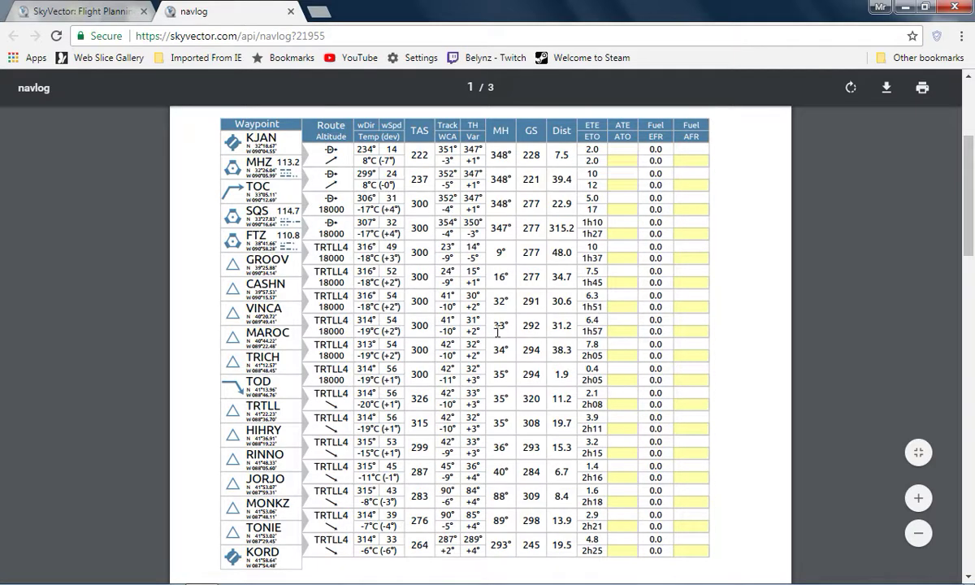
pyautogui.scroll(-5, 497, 331)
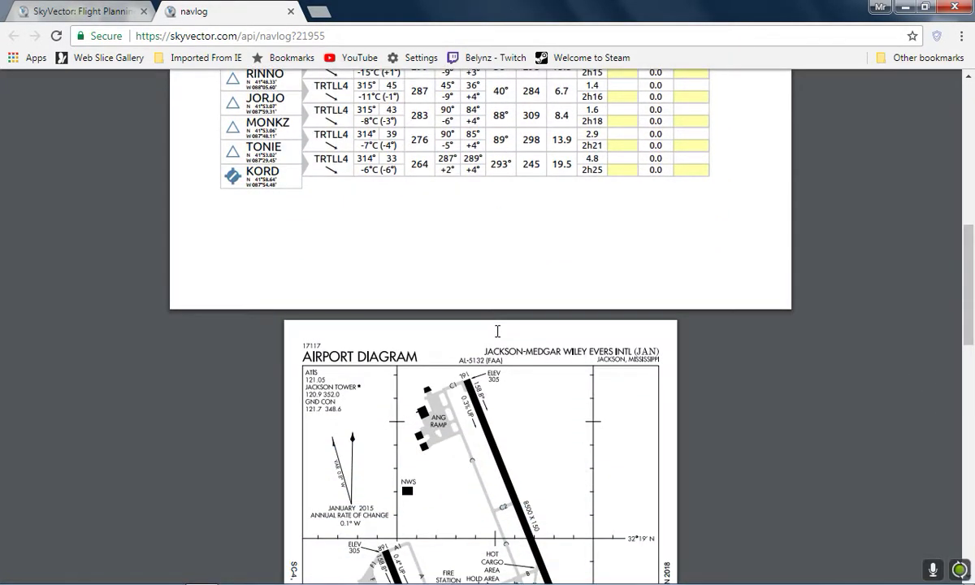
pyautogui.scroll(2, 500, 333)
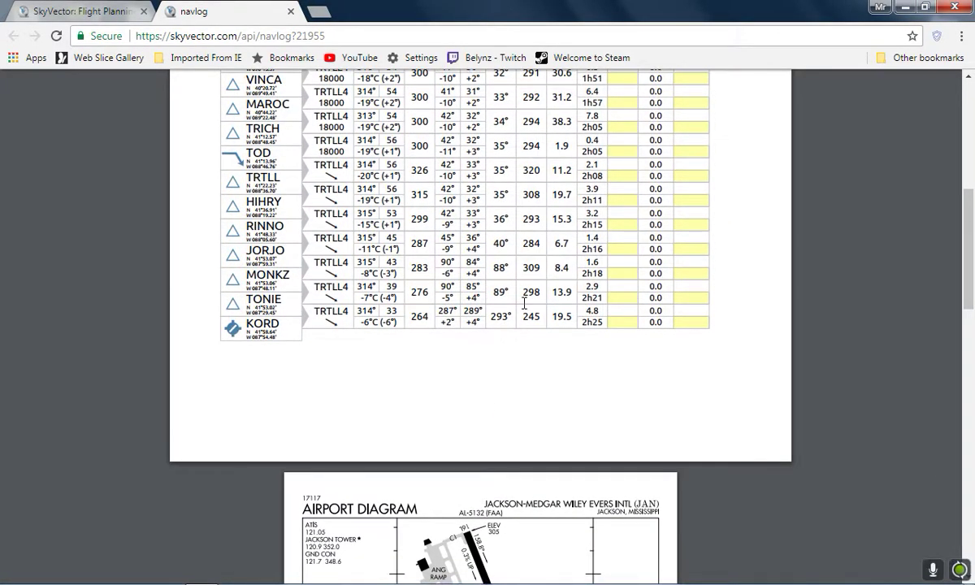
pyautogui.scroll(5, 524, 302)
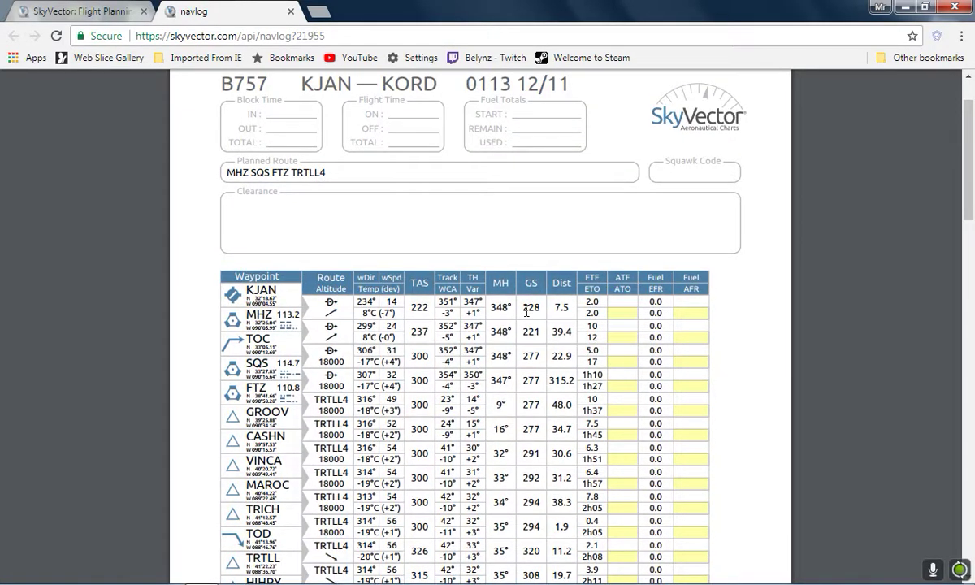
pyautogui.scroll(1, 527, 312)
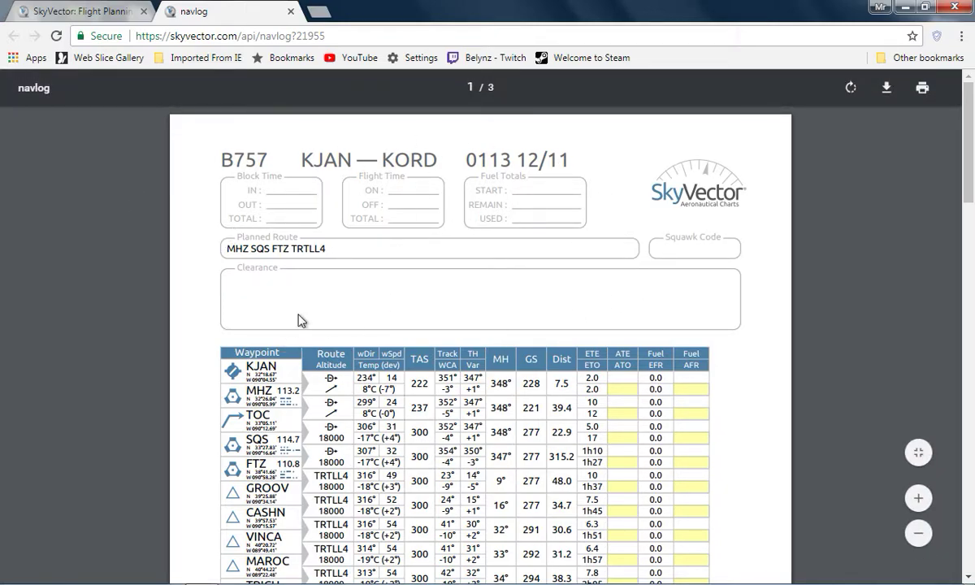
# Examine the Jackson-Medgar Wiley Evers and Chicago O'Hare airport diagrams included in the navigation log
pyautogui.scroll(-7, 353, 459)
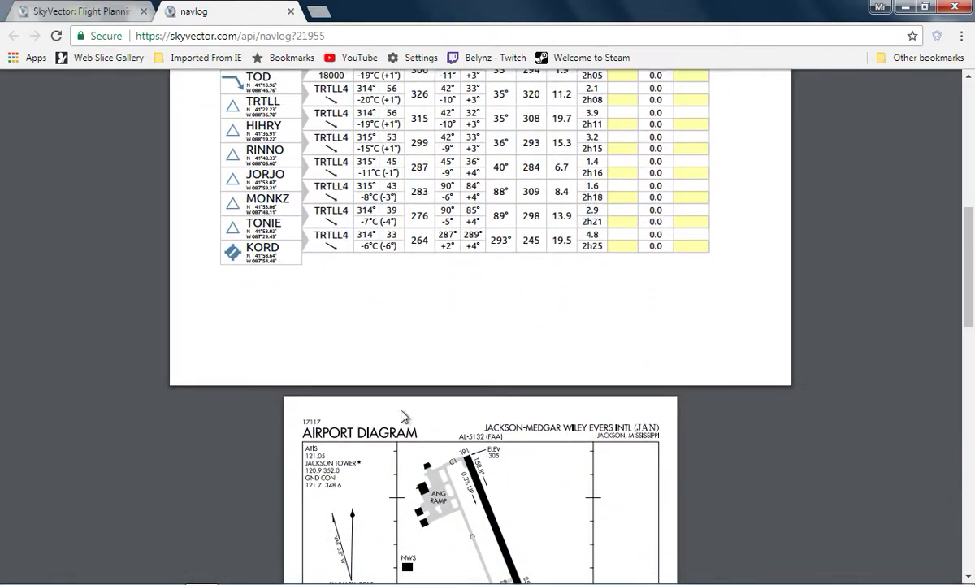
pyautogui.scroll(-3, 743, 358)
pyautogui.scroll(-1, 742, 359)
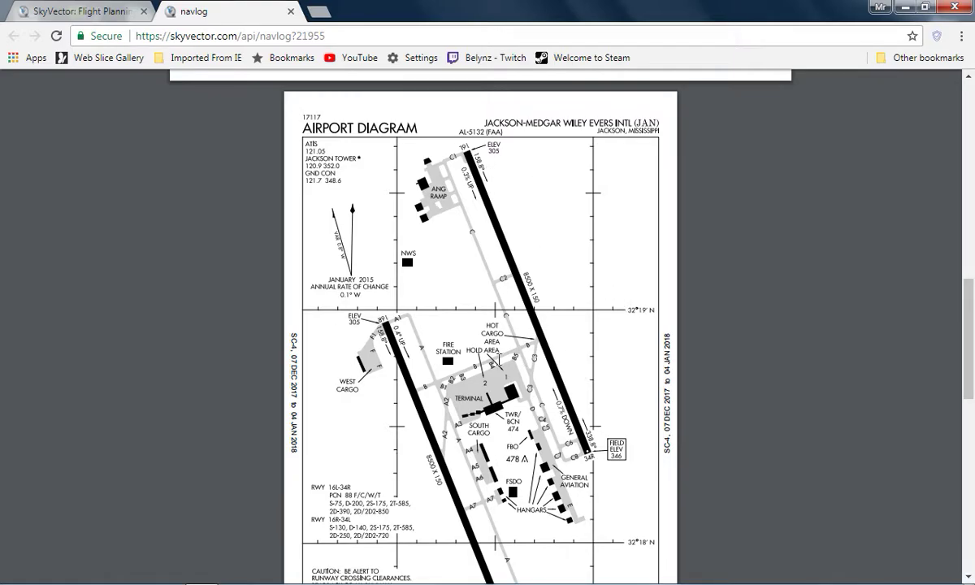
pyautogui.scroll(-2, 776, 363)
pyautogui.scroll(1, 513, 389)
pyautogui.scroll(-8, 513, 389)
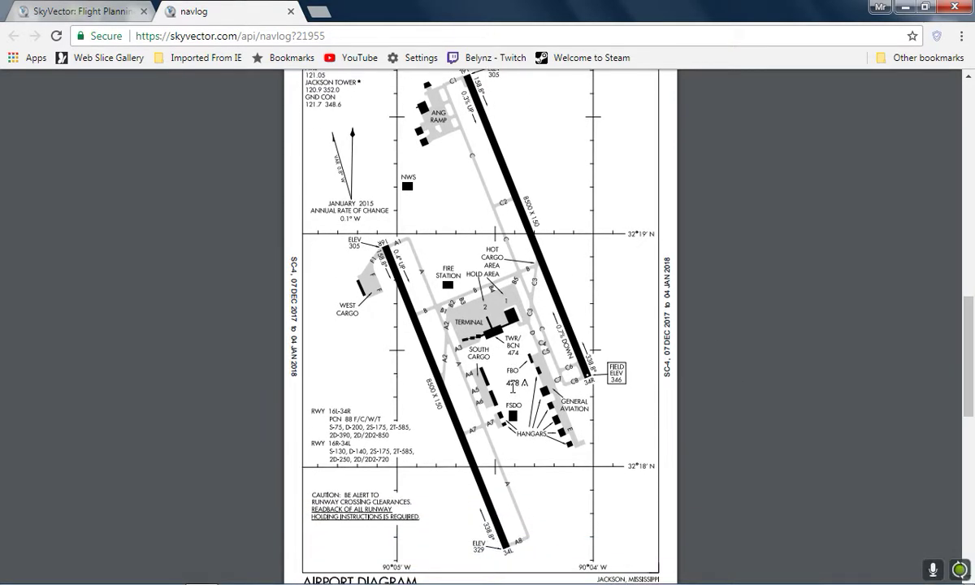
pyautogui.scroll(-1, 513, 389)
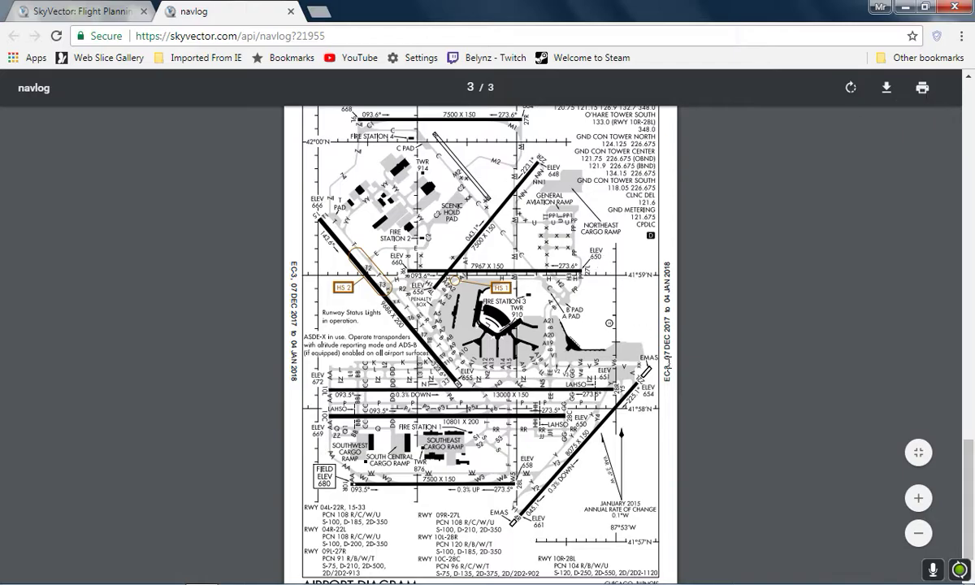
pyautogui.scroll(-1, 676, 362)
# Go back to the navigation log's first page and recheck the headings, distances, times and fuel columns
pyautogui.scroll(8, 677, 362)
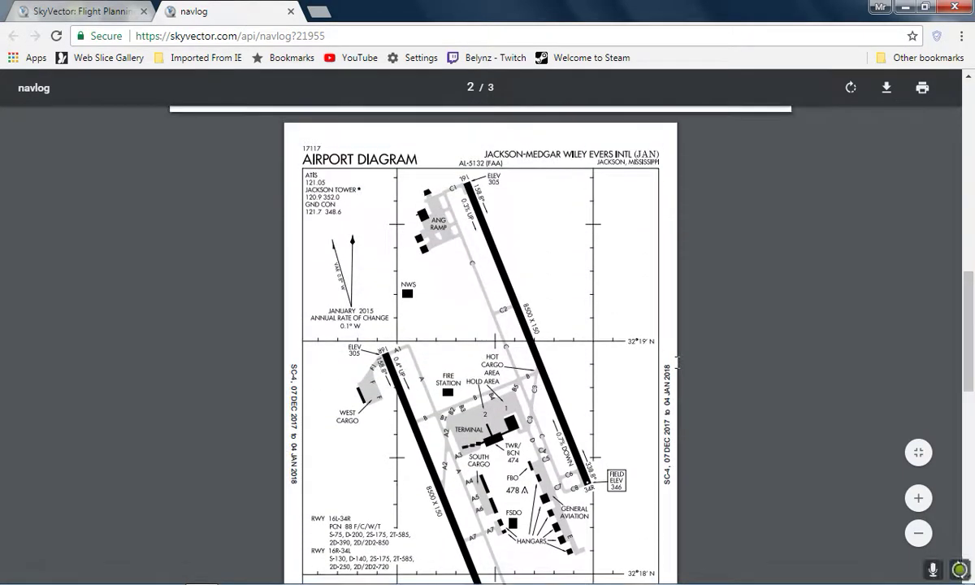
pyautogui.scroll(5, 676, 363)
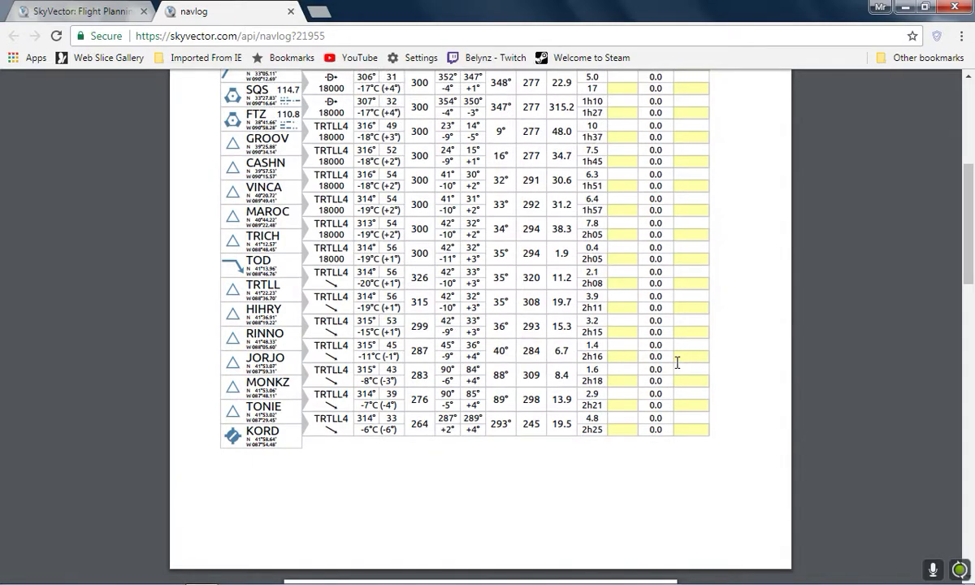
pyautogui.scroll(2, 677, 358)
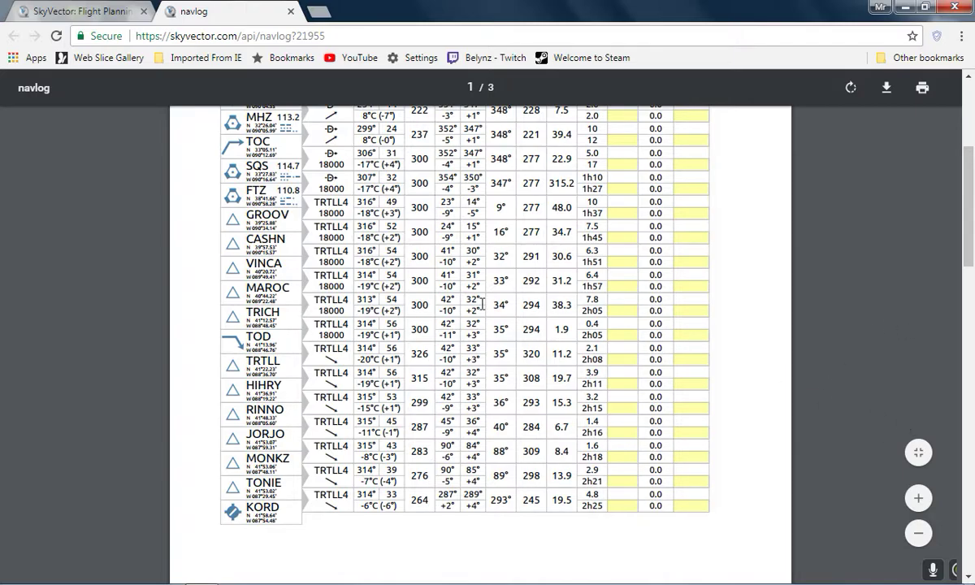
pyautogui.scroll(3, 657, 370)
pyautogui.scroll(-7, 657, 369)
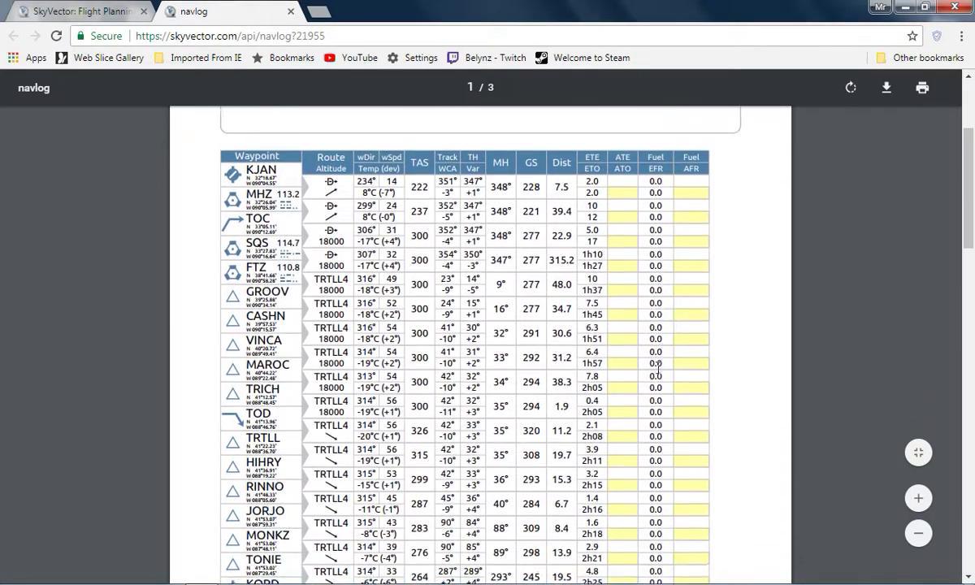
# Review both airport diagrams in the navigation log again, and return to its waypoint table
pyautogui.scroll(-2, 658, 367)
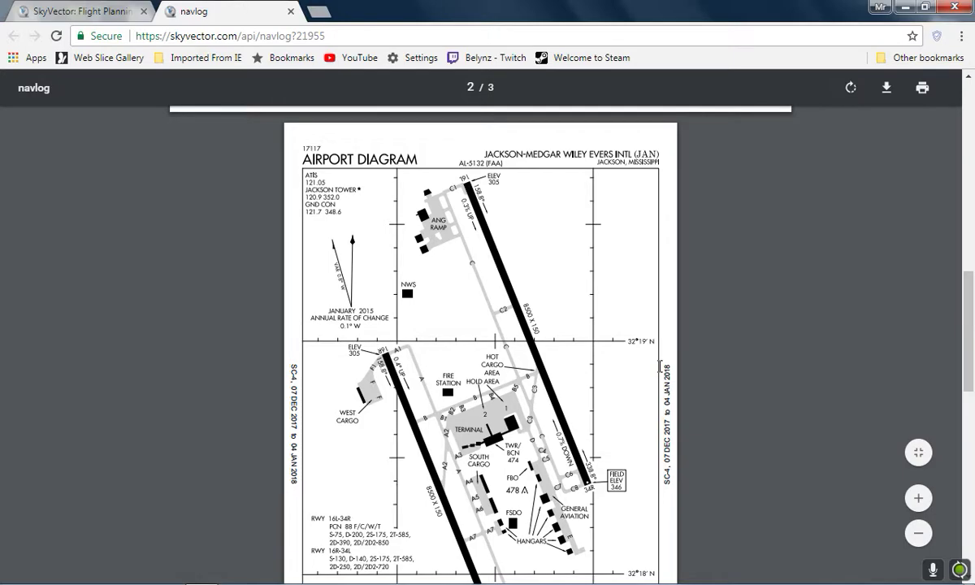
pyautogui.scroll(-8, 528, 309)
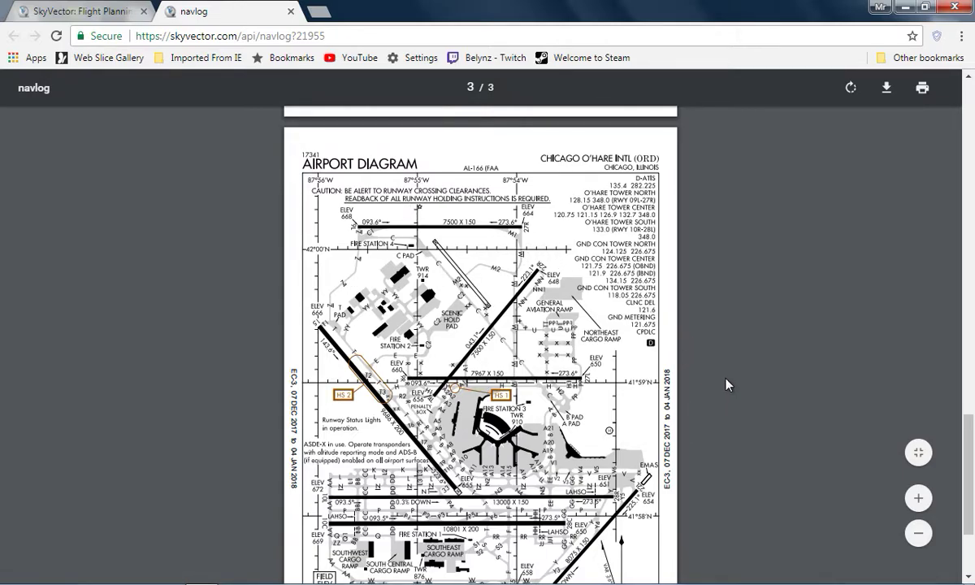
pyautogui.scroll(-3, 726, 383)
pyautogui.scroll(9, 727, 382)
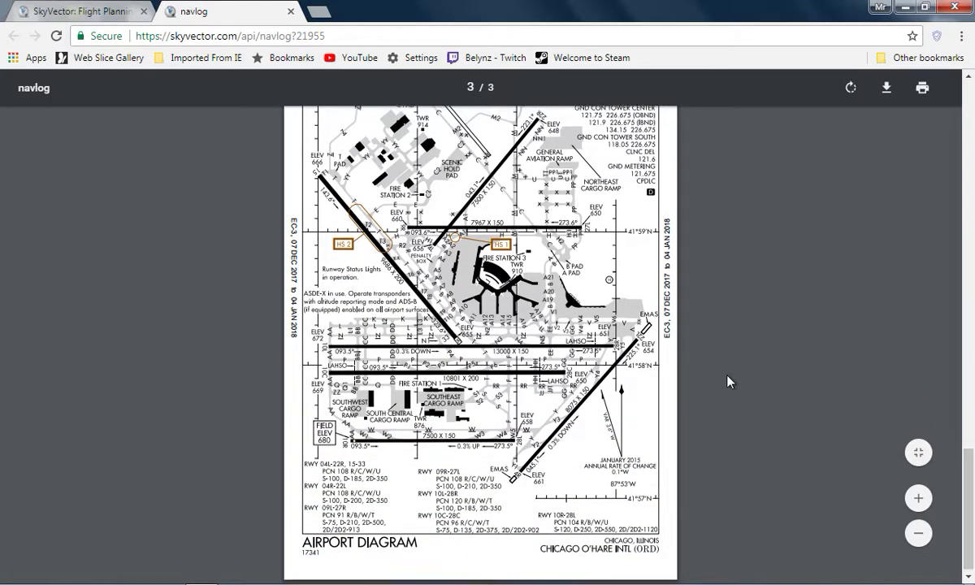
pyautogui.scroll(10, 729, 381)
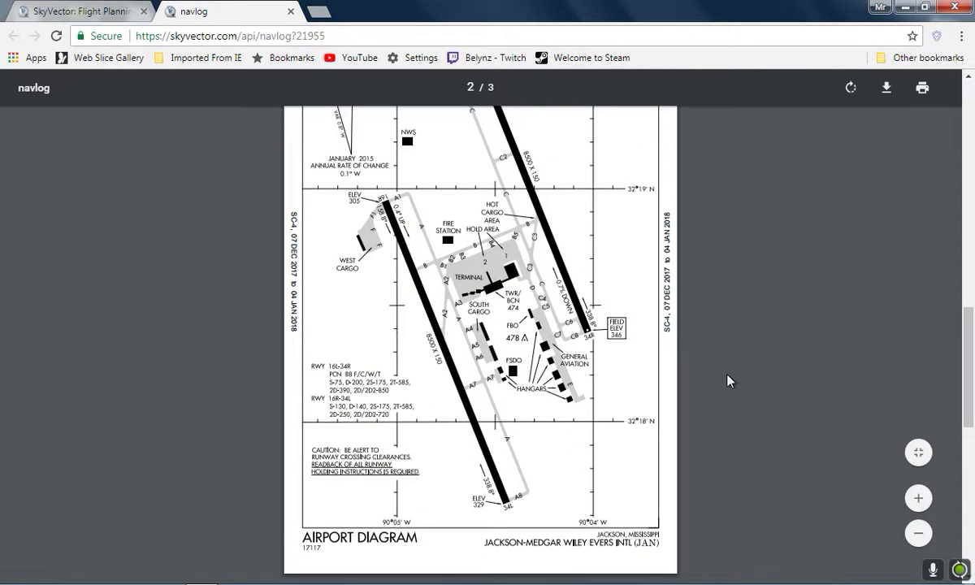
pyautogui.scroll(10, 729, 380)
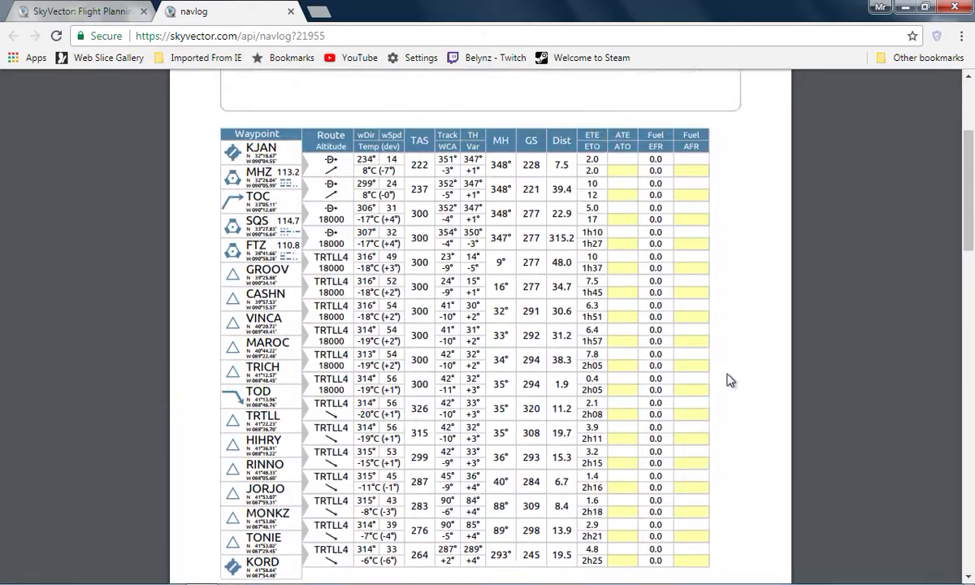
# Return to the flight planning chart and view the whole plotted route from Chicago O'Hare down to Jackson
pyautogui.click(57, 11)
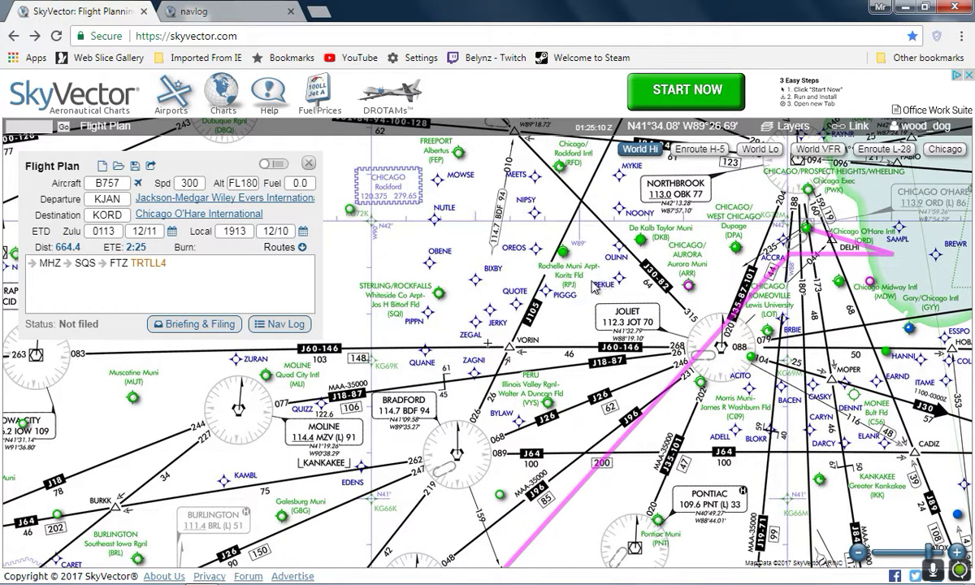
pyautogui.moveTo(562, 254)
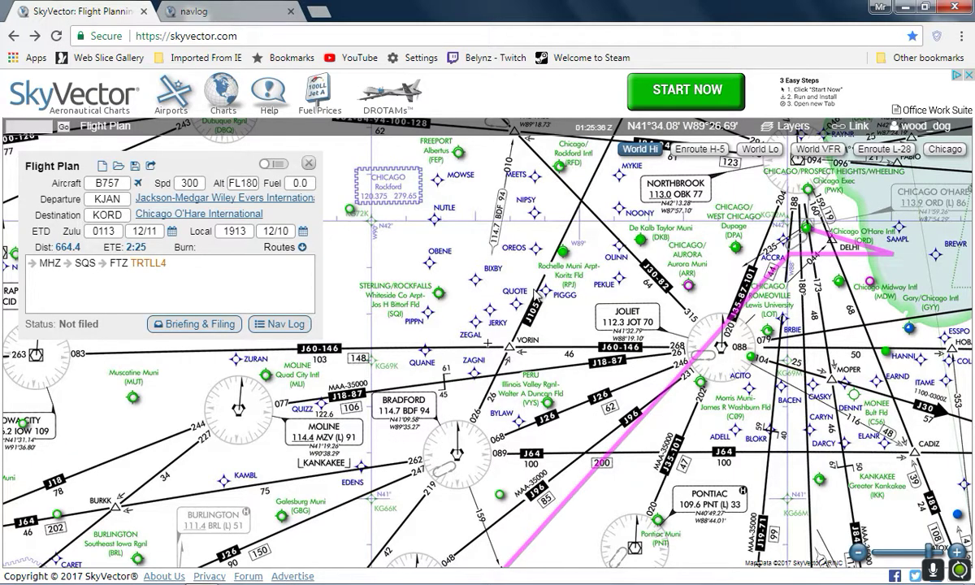
pyautogui.scroll(1, 509, 298)
pyautogui.scroll(-3, 510, 303)
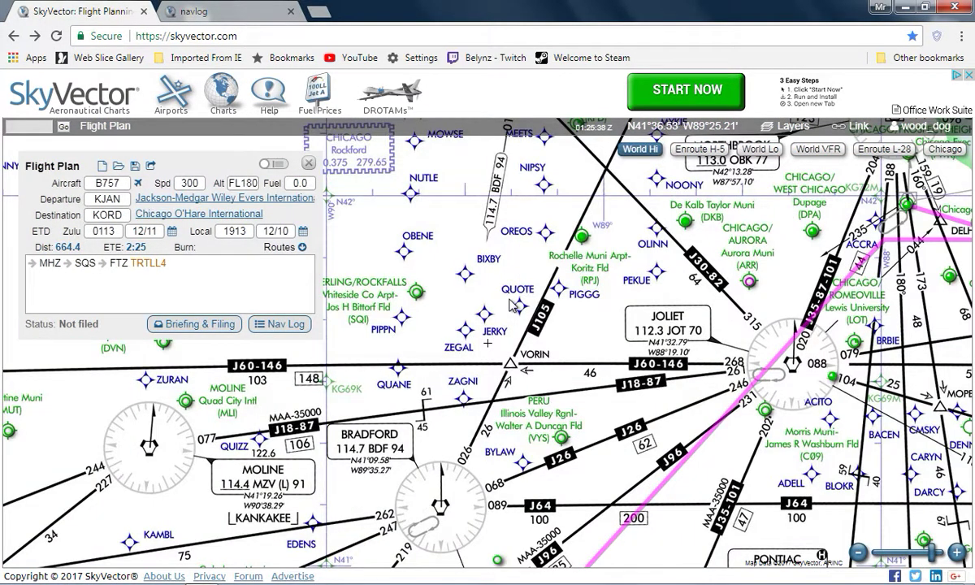
pyautogui.scroll(-1, 511, 303)
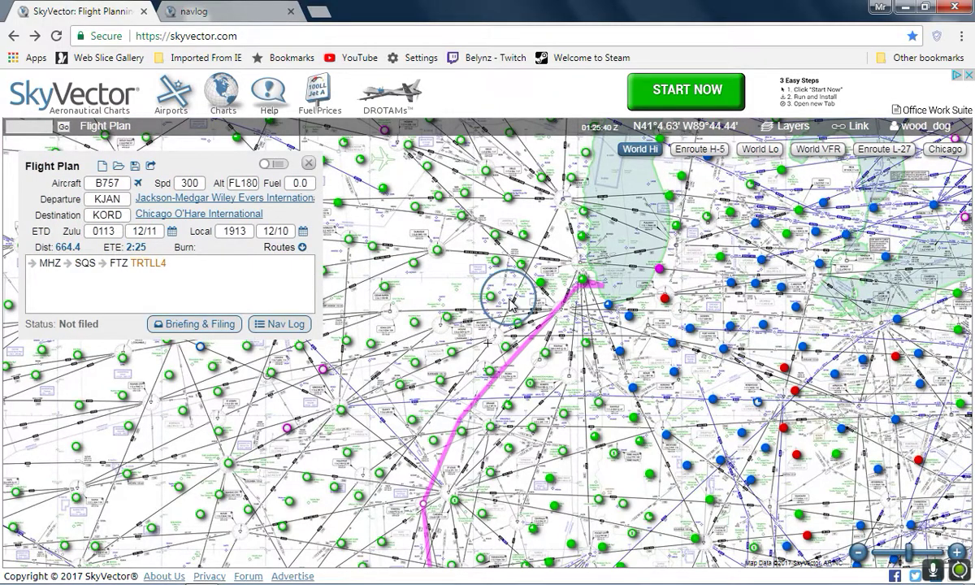
pyautogui.moveTo(653, 306)
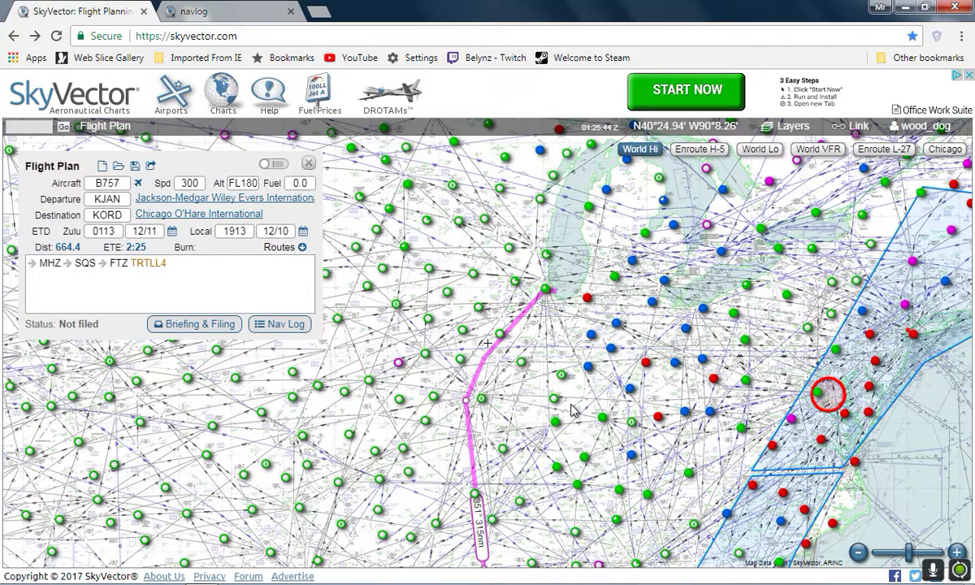
pyautogui.moveTo(572, 406); pyautogui.dragTo(512, 296)
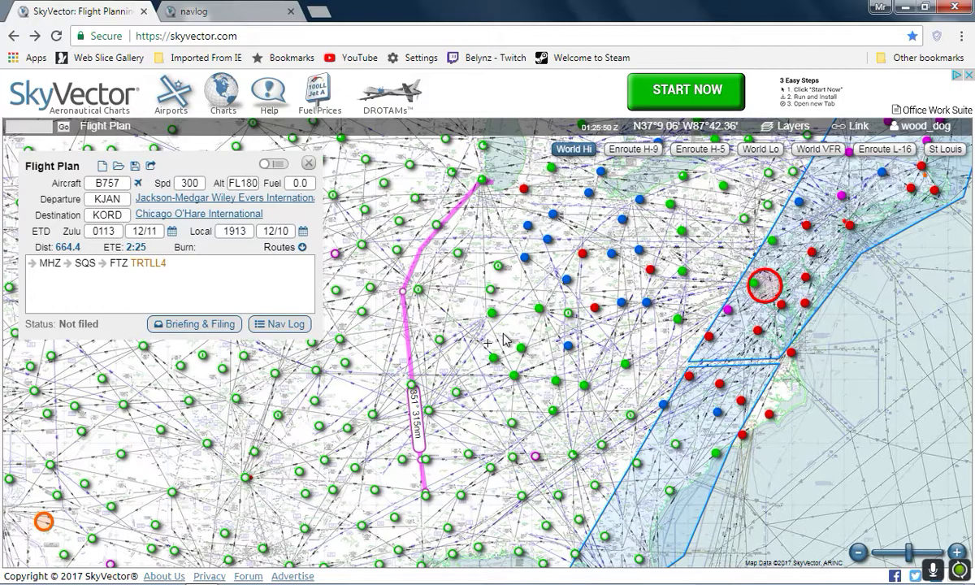
pyautogui.moveTo(504, 340); pyautogui.dragTo(522, 213)
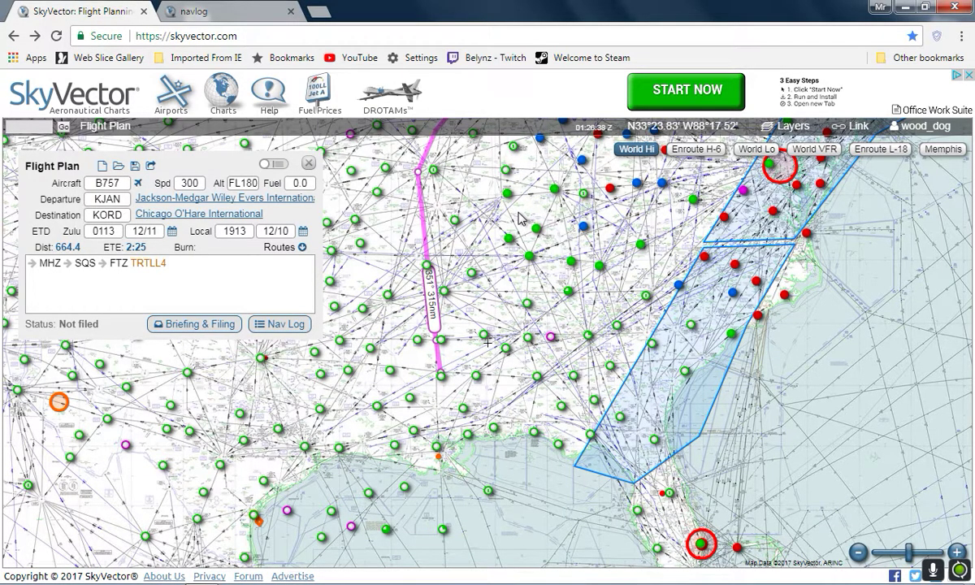
# Inspect the blue-outlined weather advisory area along the southeastern coast and the weather stations inside it
pyautogui.moveTo(709, 368)
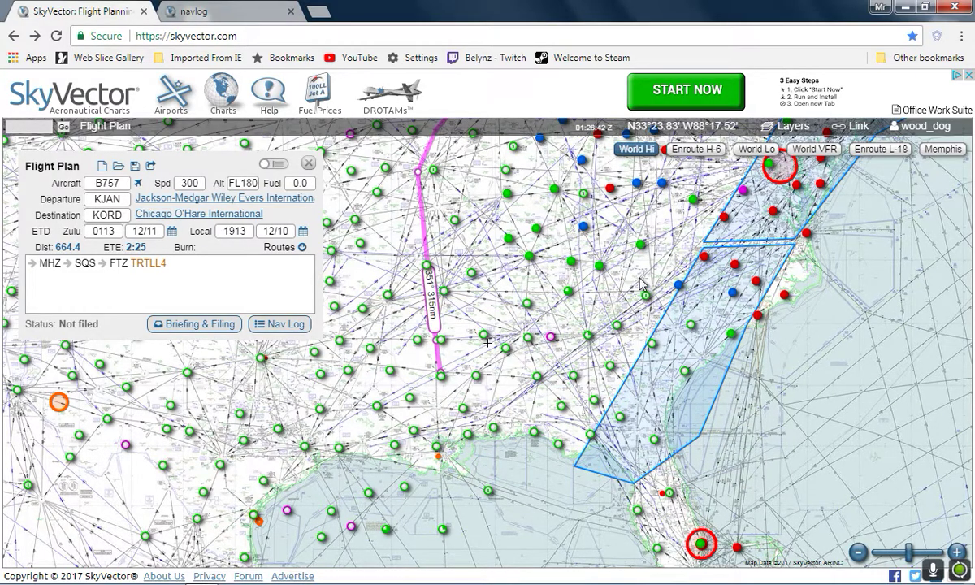
pyautogui.moveTo(596, 443)
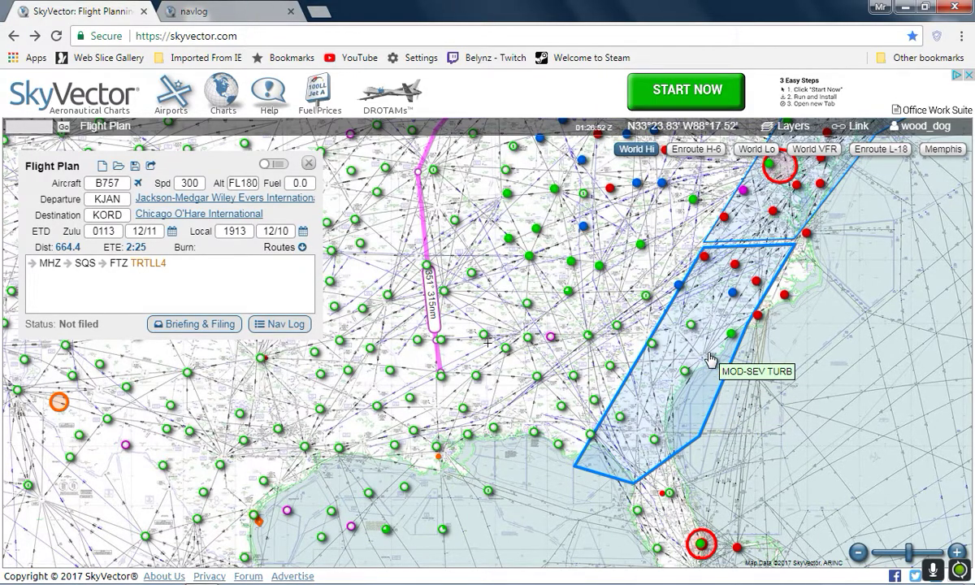
pyautogui.moveTo(704, 260)
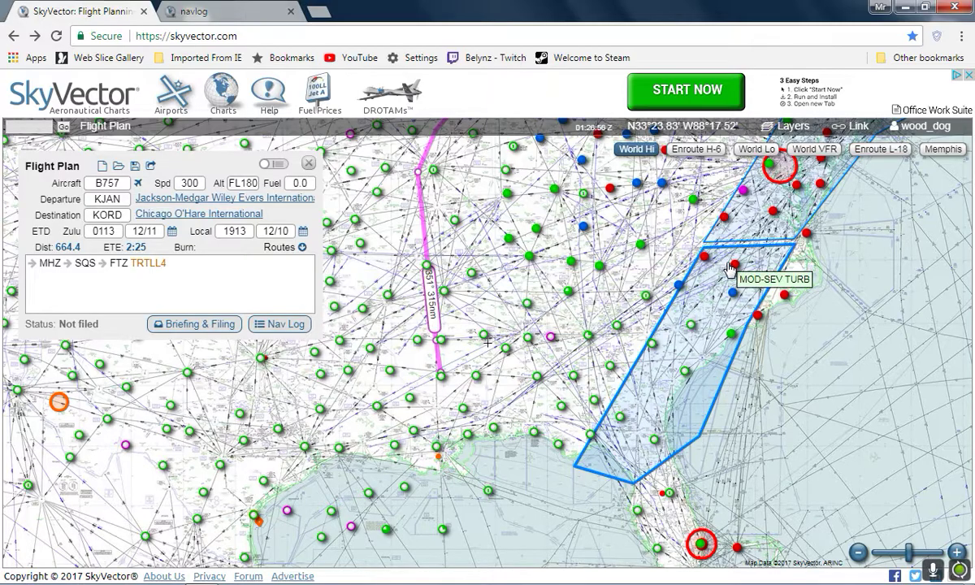
pyautogui.moveTo(734, 268)
# Examine the red-circled area around Washington Dulles and read the KIAD weather station report
pyautogui.moveTo(740, 294); pyautogui.dragTo(660, 447)
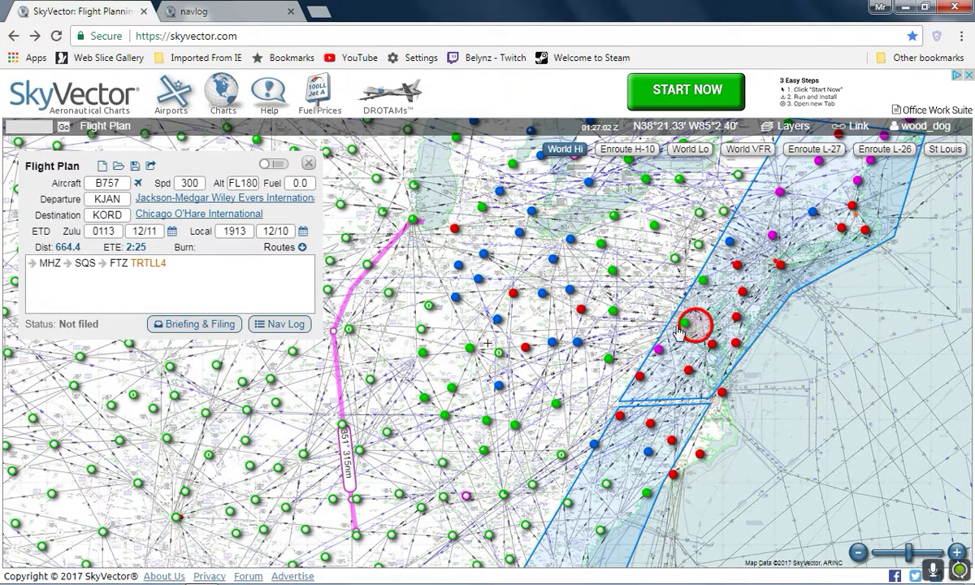
pyautogui.moveTo(690, 321)
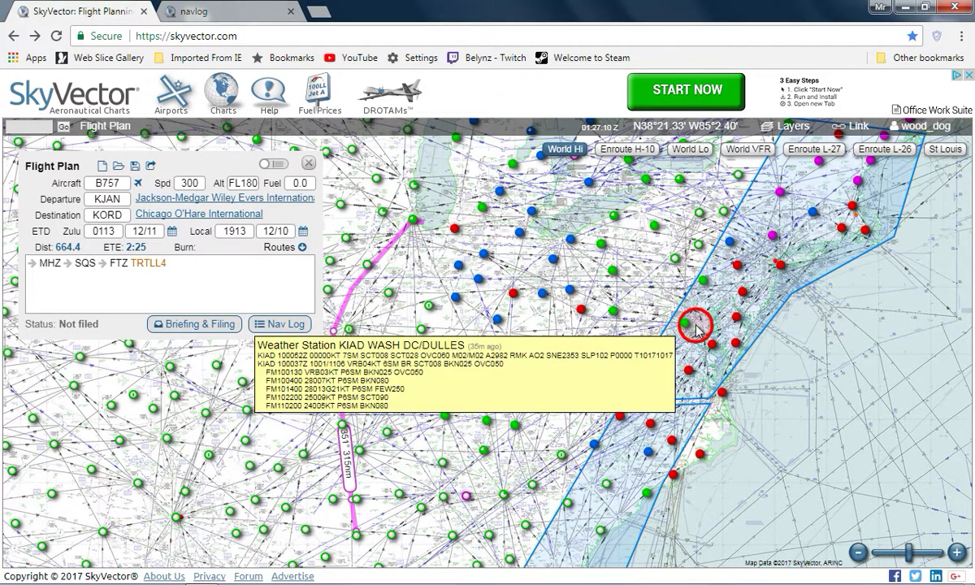
pyautogui.scroll(1, 828, 340)
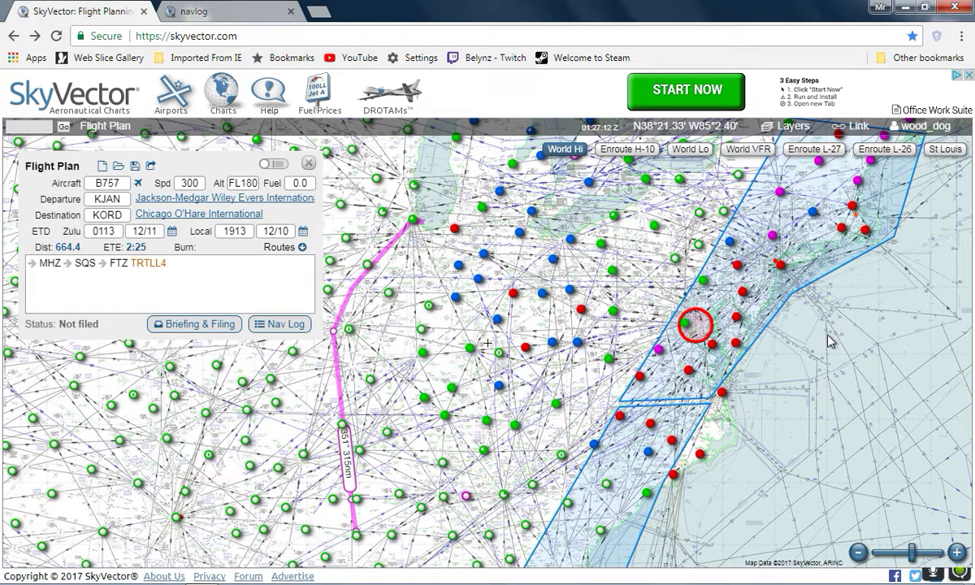
# View the whole United States and inspect the weather advisory along the northeastern coast and the weather station in Hawaii
pyautogui.scroll(-2, 827, 339)
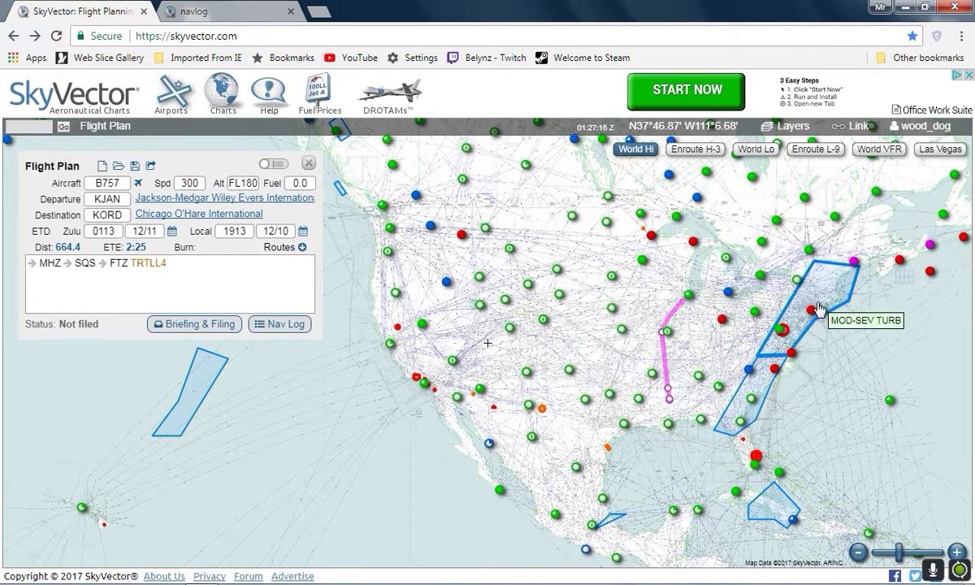
pyautogui.moveTo(814, 312)
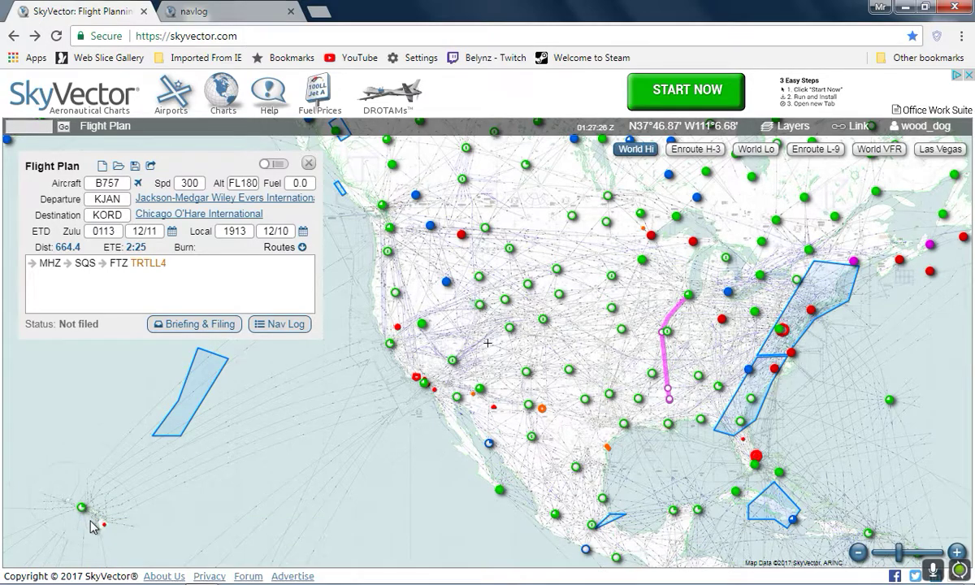
pyautogui.moveTo(82, 509)
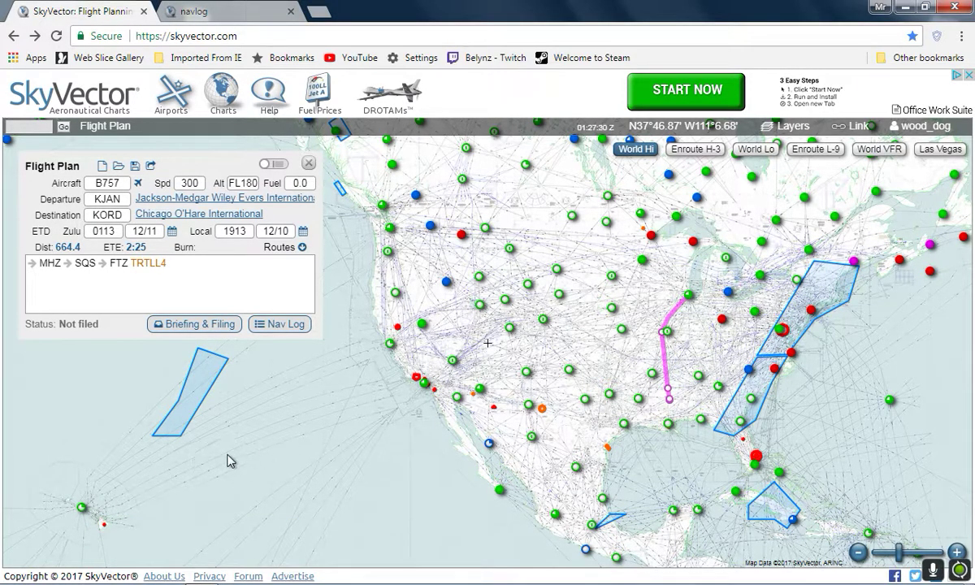
# Survey the weather advisories and stations across the Atlantic into western Europe, over Canada, and back to the plotted US route
pyautogui.moveTo(880, 308); pyautogui.dragTo(597, 446)
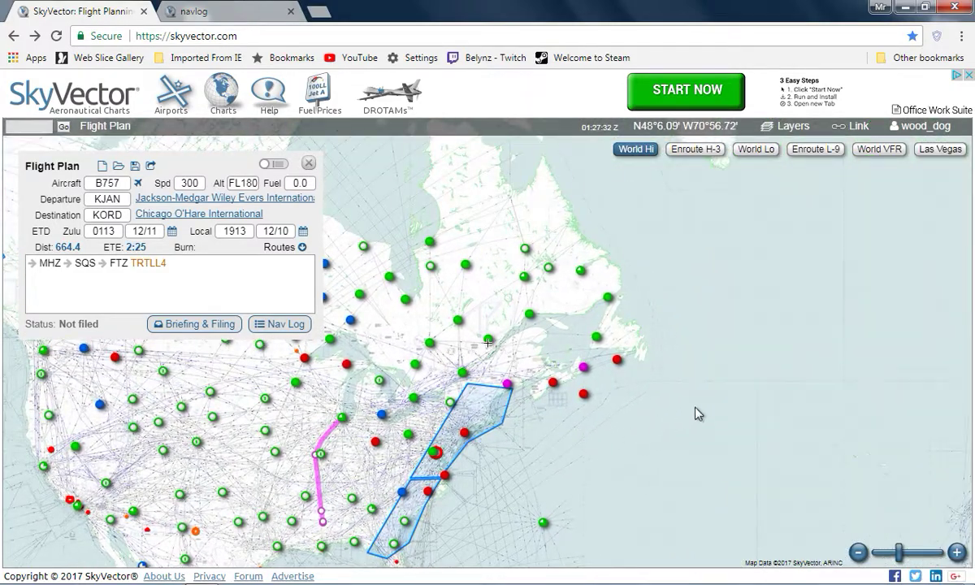
pyautogui.moveTo(924, 374); pyautogui.dragTo(636, 349)
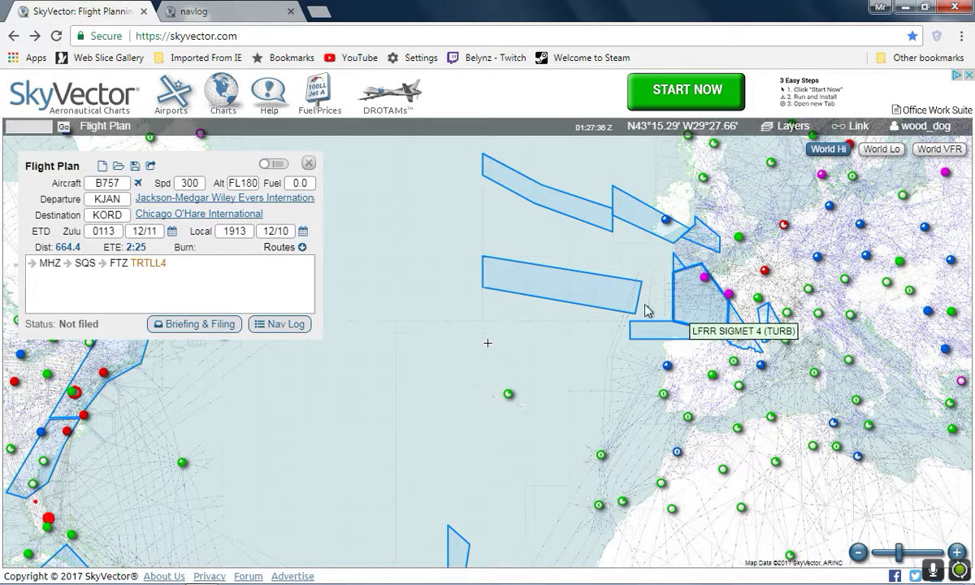
pyautogui.moveTo(403, 276); pyautogui.dragTo(810, 282)
pyautogui.moveTo(796, 240); pyautogui.dragTo(926, 356)
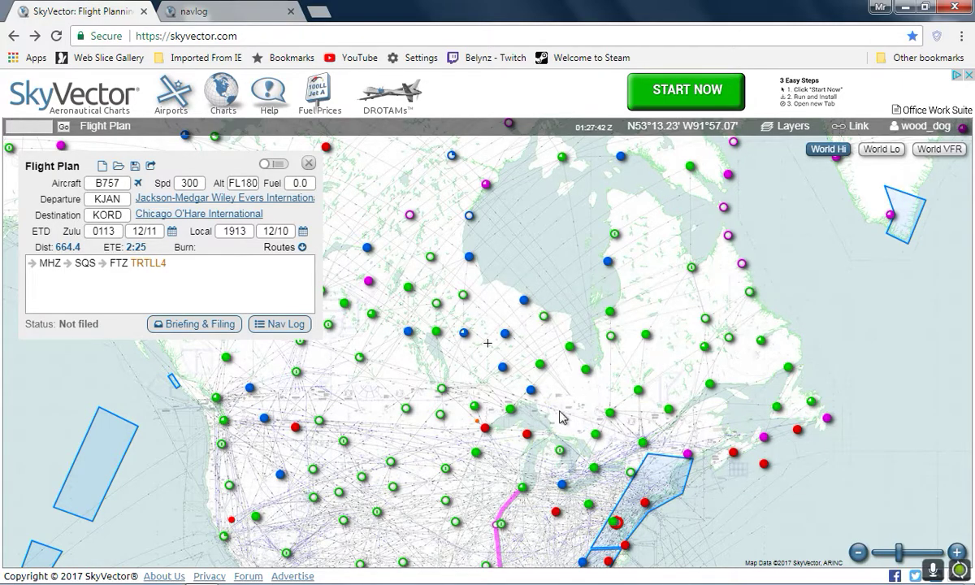
pyautogui.moveTo(411, 423)
pyautogui.moveTo(886, 496); pyautogui.dragTo(942, 314)
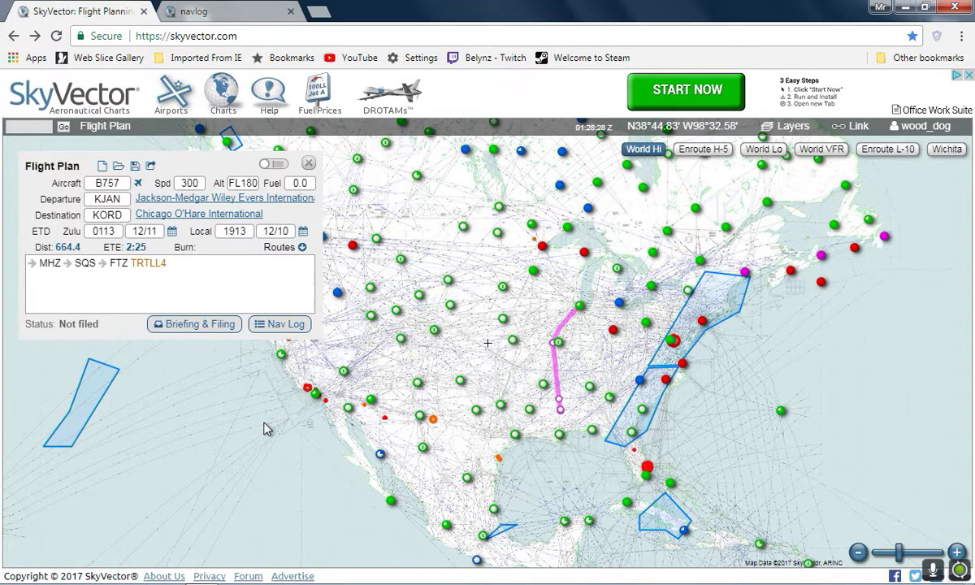